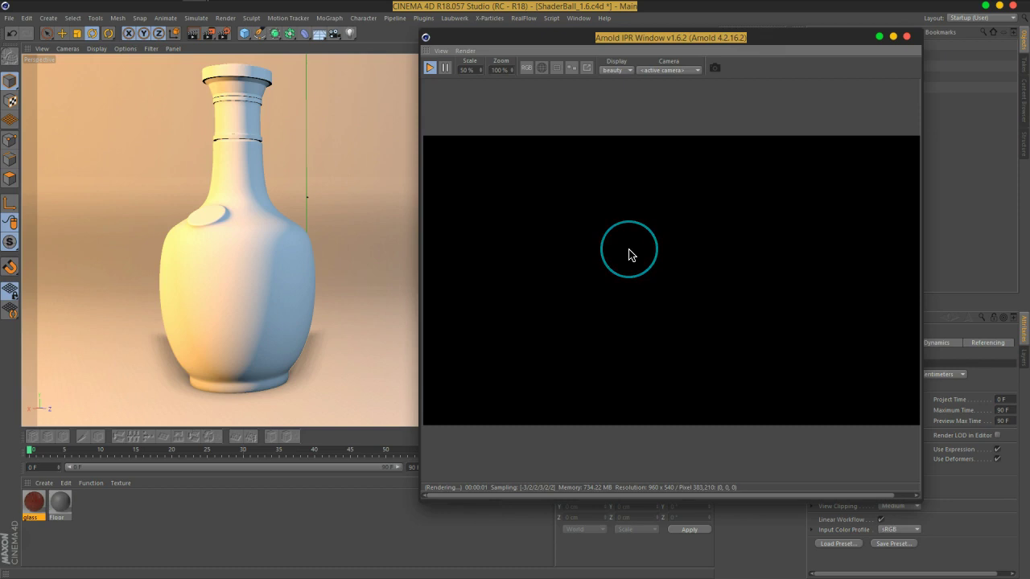
Step: Preview a render region over the bottle's body, stop the IPR render and turn off the region
{"action": "left_click_drag", "start_coordinate": [629, 249], "coordinate": [685, 103]}
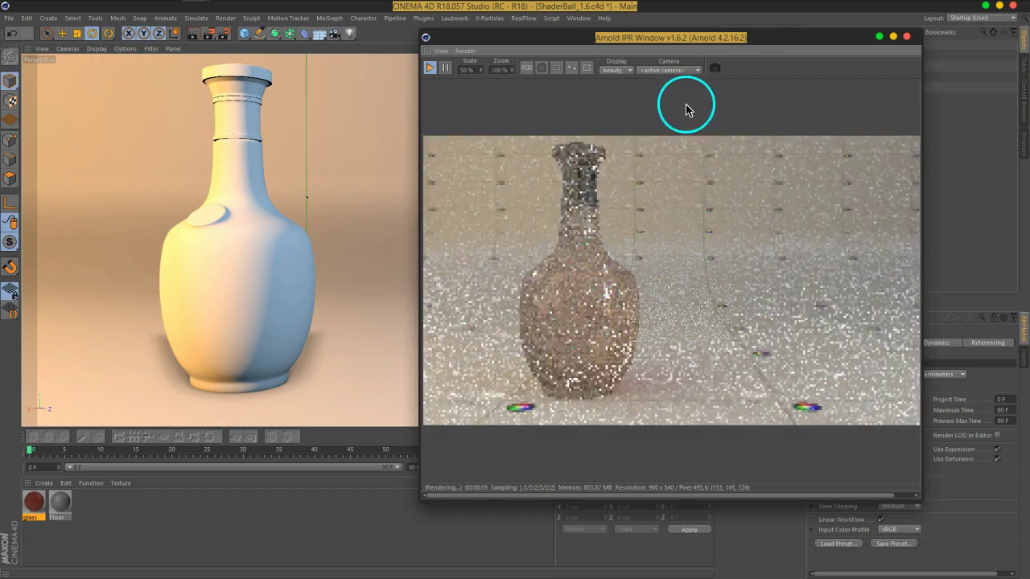
{"action": "left_click_drag", "start_coordinate": [695, 39], "coordinate": [702, 22]}
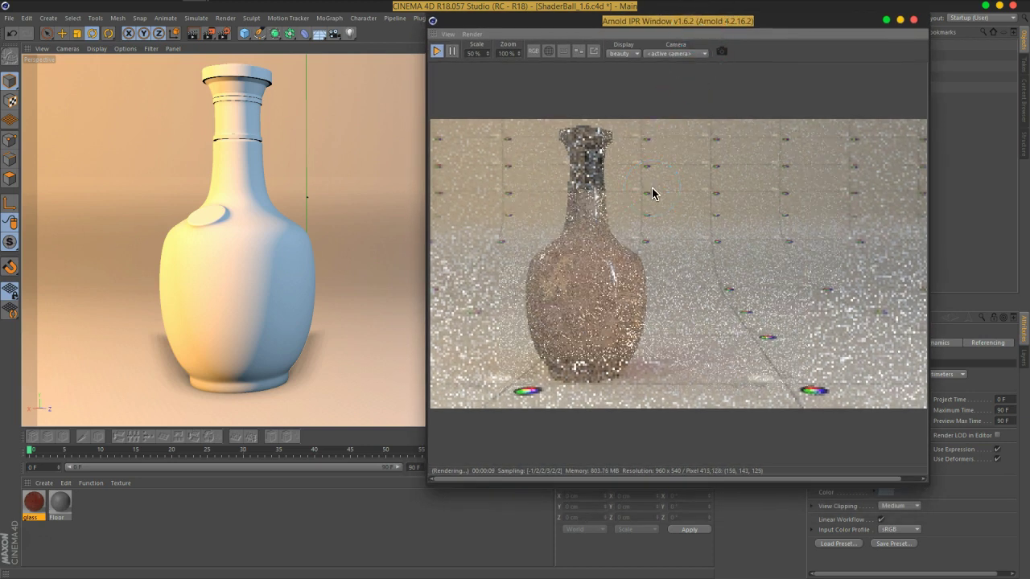
{"action": "left_click_drag", "start_coordinate": [611, 338], "coordinate": [607, 293]}
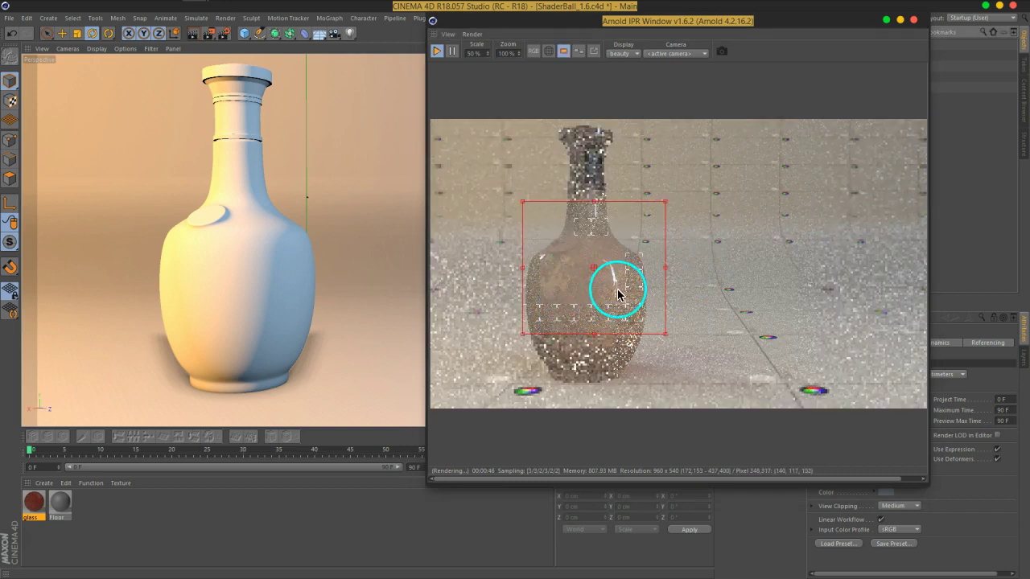
{"action": "mouse_move", "coordinate": [588, 286]}
{"action": "left_mouse_down"}
{"action": "mouse_move", "coordinate": [573, 301]}
{"action": "mouse_move", "coordinate": [584, 278]}
{"action": "mouse_move", "coordinate": [577, 290]}
{"action": "left_mouse_up"}
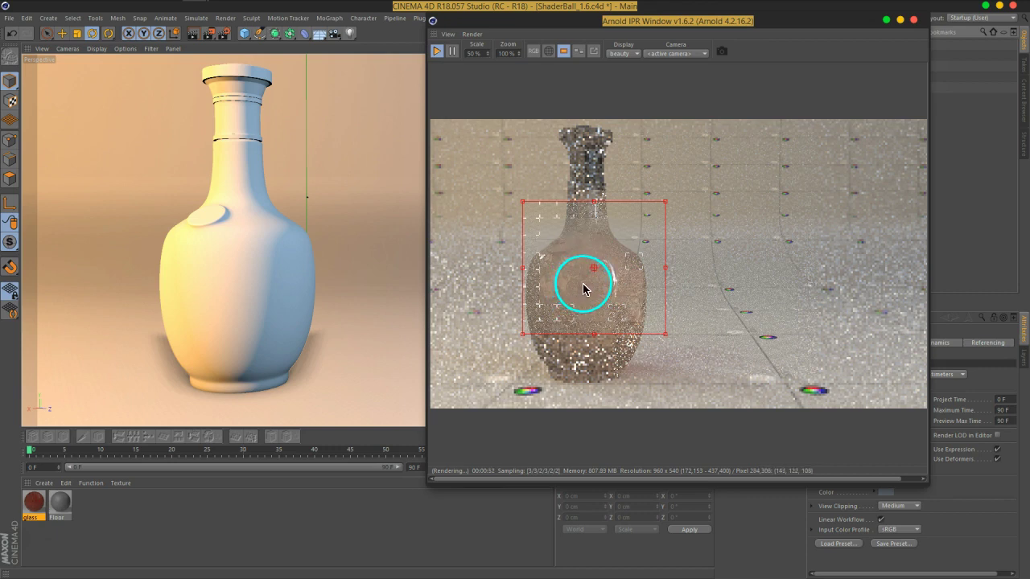
{"action": "left_click", "coordinate": [437, 51]}
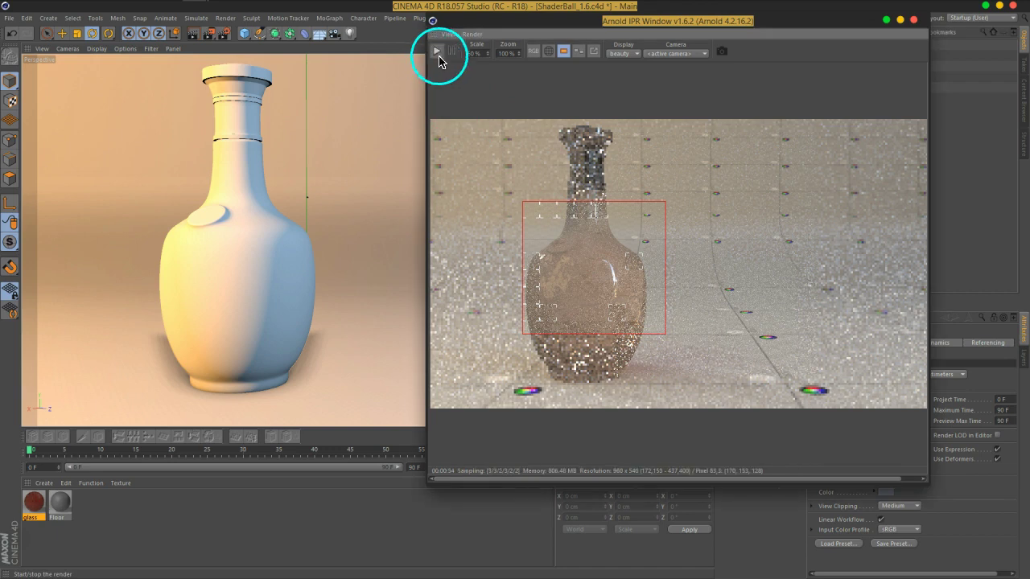
{"action": "left_click", "coordinate": [567, 53]}
Step: Open the glass material's shader network for editing
{"action": "left_click", "coordinate": [44, 499]}
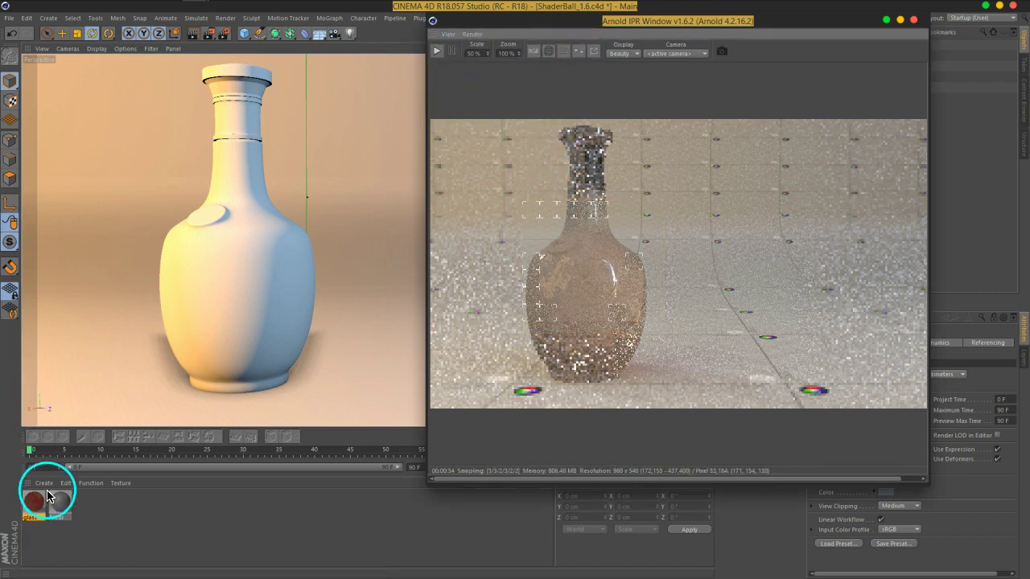
{"action": "double_click", "coordinate": [46, 497]}
{"action": "left_click", "coordinate": [274, 297]}
{"action": "left_click", "coordinate": [283, 113]}
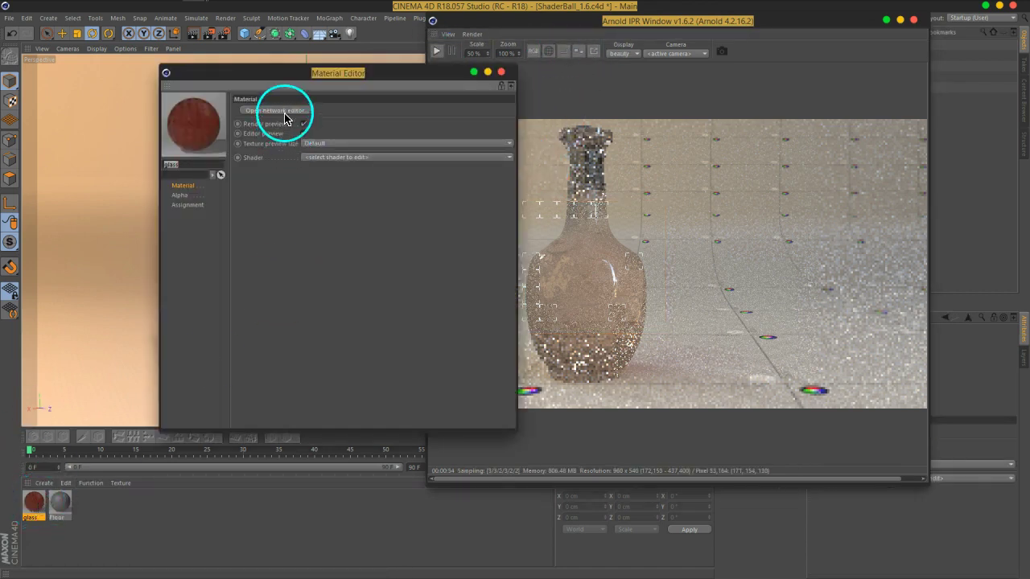
Step: Delete the alTriplanar and ramp_float_02 nodes that drive the alSurface roughness
{"action": "left_click_drag", "start_coordinate": [335, 198], "coordinate": [346, 263]}
{"action": "left_click", "coordinate": [256, 246]}
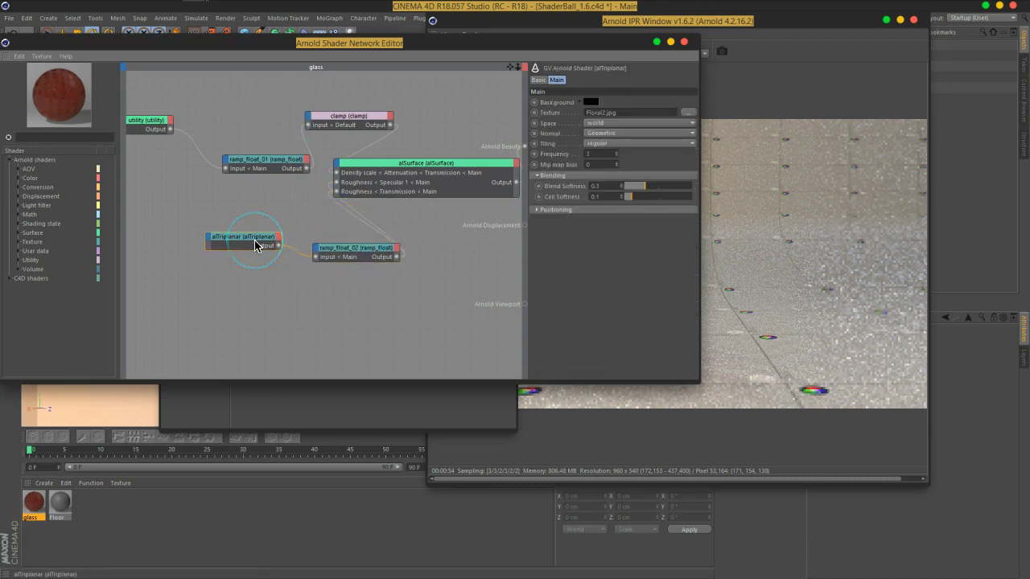
{"action": "key", "text": "Delete"}
{"action": "left_click", "coordinate": [338, 251]}
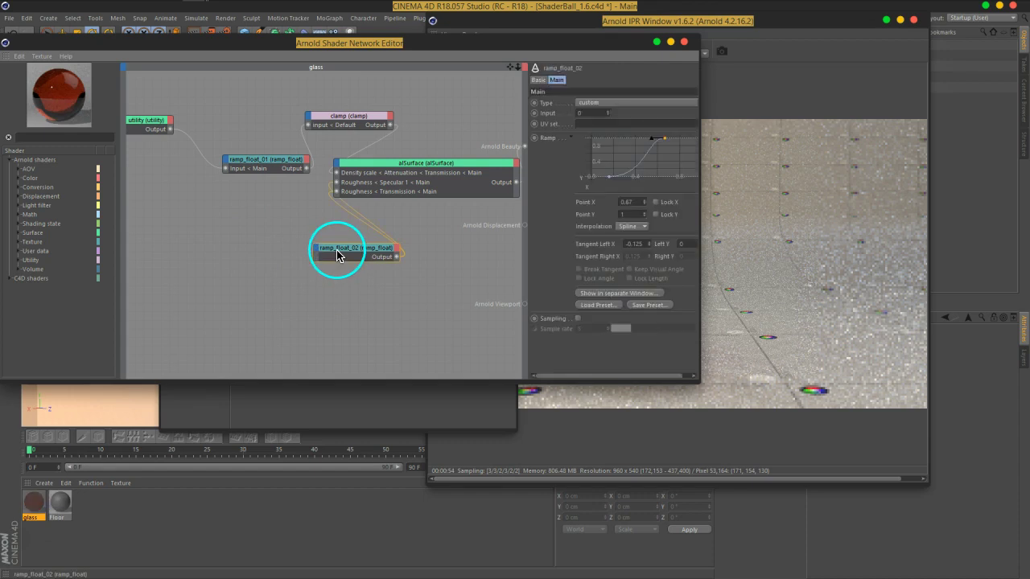
{"action": "key", "text": "Delete"}
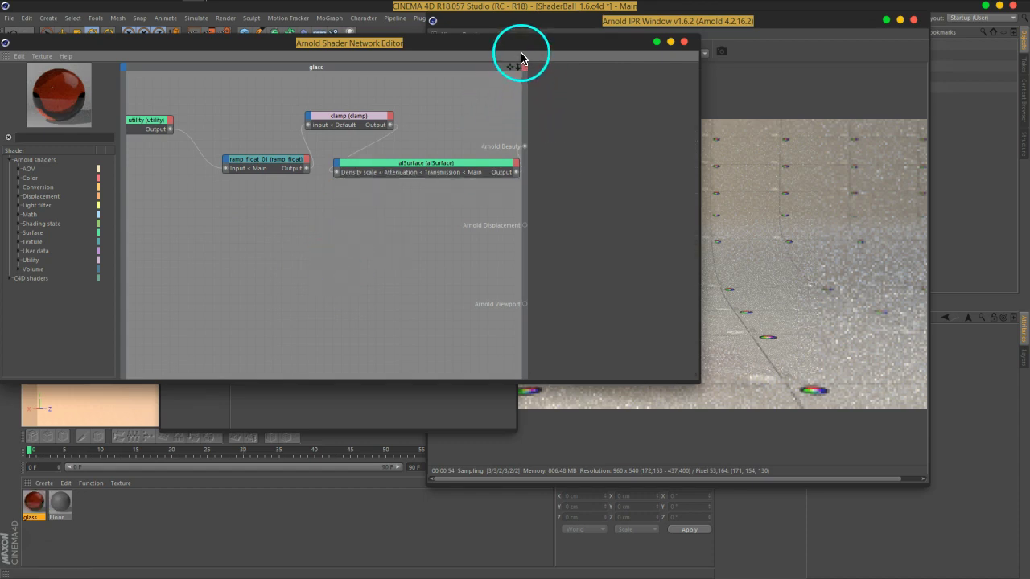
Step: Delete the clamp, ramp_float_01 and utility nodes so only alSurface remains in the glass network
{"action": "left_click_drag", "start_coordinate": [518, 53], "coordinate": [597, 126]}
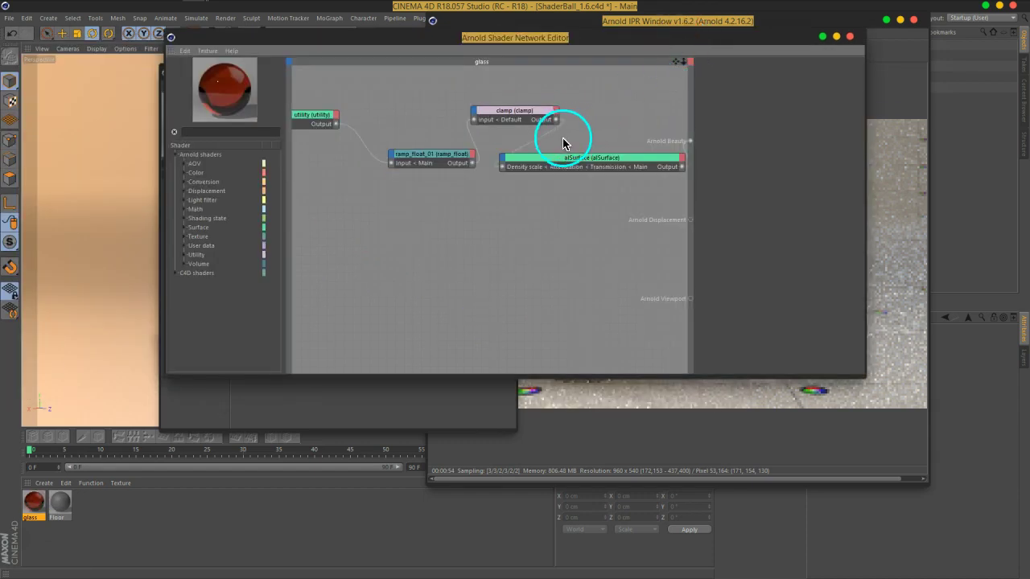
{"action": "left_click_drag", "start_coordinate": [515, 117], "coordinate": [504, 115]}
{"action": "left_click_drag", "start_coordinate": [428, 155], "coordinate": [391, 152]}
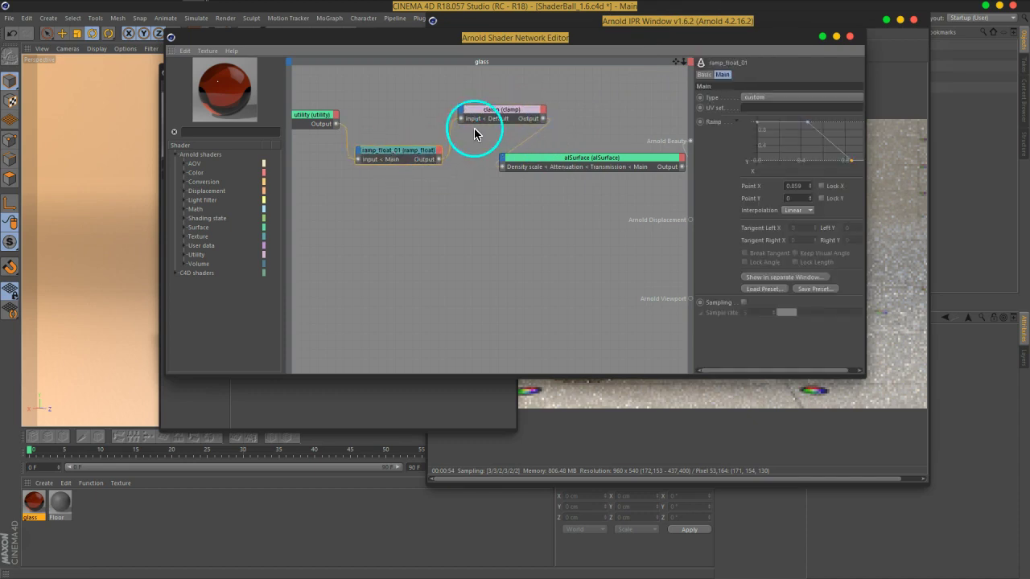
{"action": "left_click", "coordinate": [491, 115]}
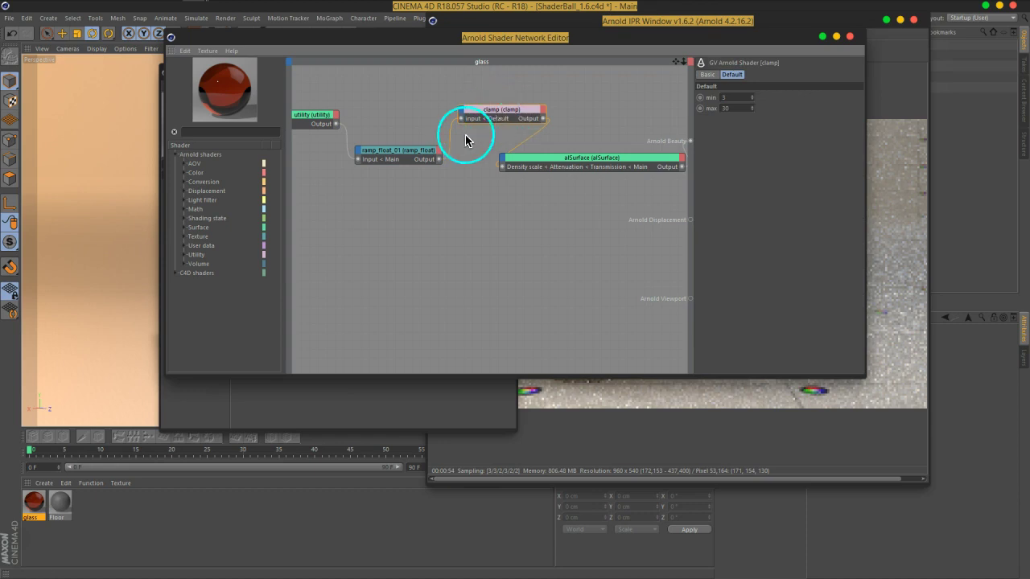
{"action": "key", "text": "Delete"}
{"action": "left_click", "coordinate": [388, 155]}
{"action": "key", "text": "Delete"}
{"action": "left_click_drag", "start_coordinate": [308, 120], "coordinate": [522, 161]}
Step: In alSurface's transmission attenuation, set the density scale to 10 and darken the colour to a brightness of 87%
{"action": "left_click", "coordinate": [530, 158]}
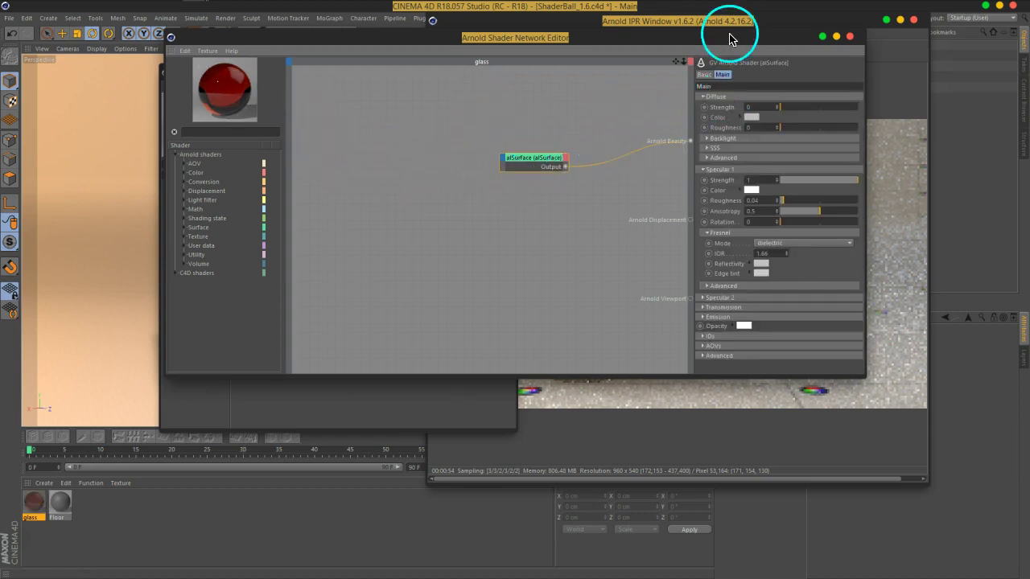
{"action": "left_click_drag", "start_coordinate": [730, 38], "coordinate": [561, 16]}
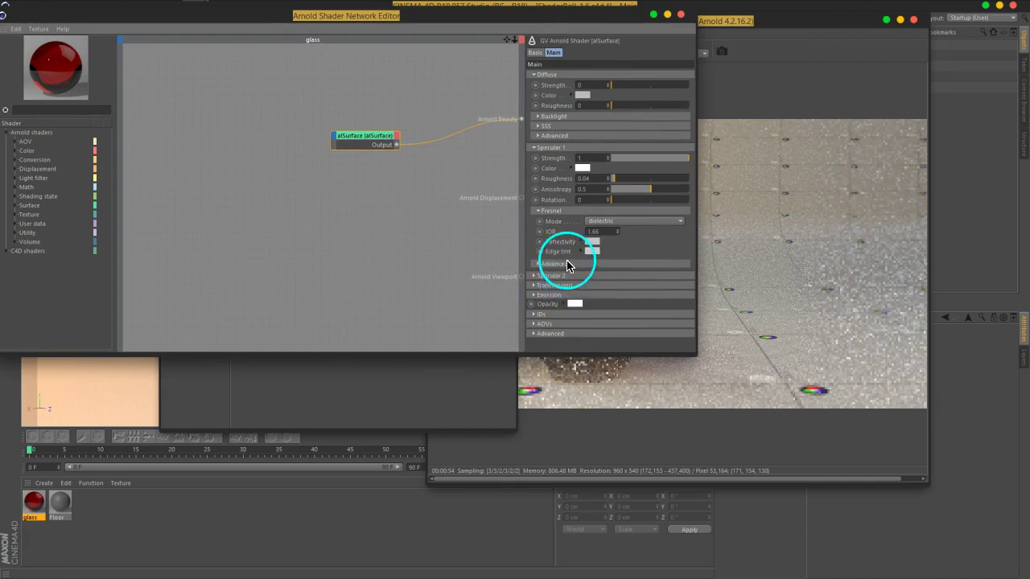
{"action": "left_click", "coordinate": [547, 148]}
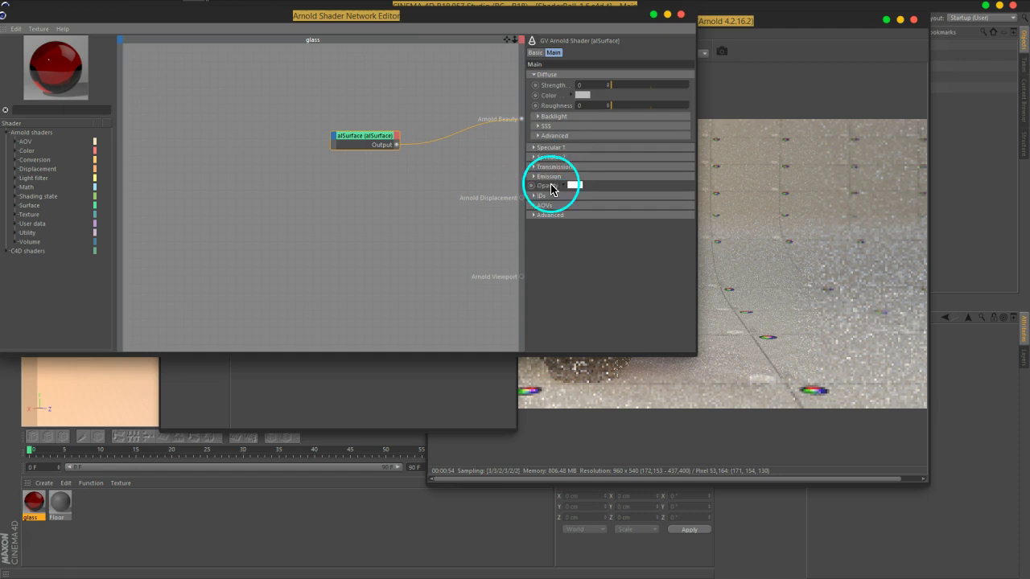
{"action": "left_click", "coordinate": [563, 159]}
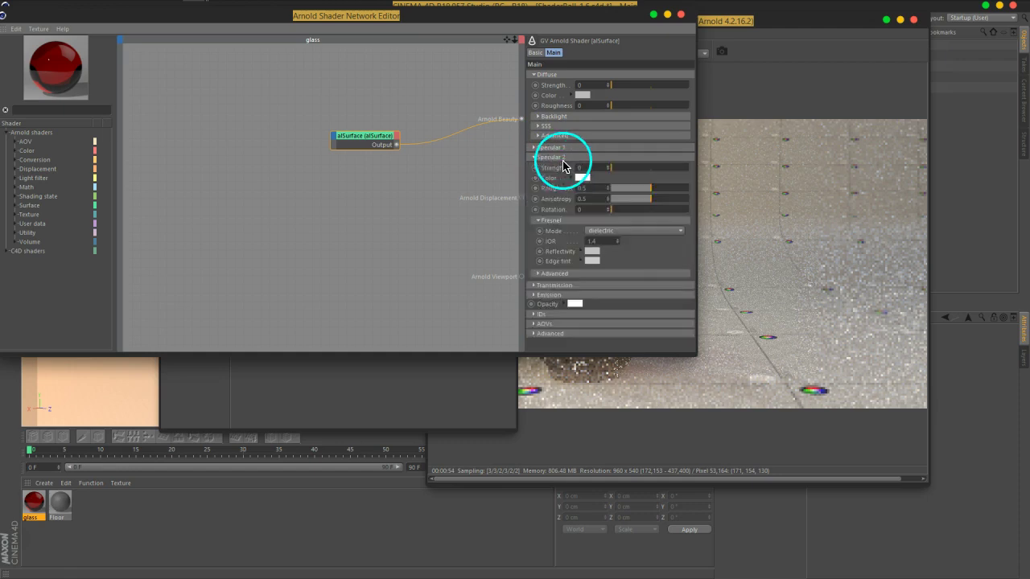
{"action": "left_click", "coordinate": [554, 157]}
{"action": "left_click", "coordinate": [555, 167]}
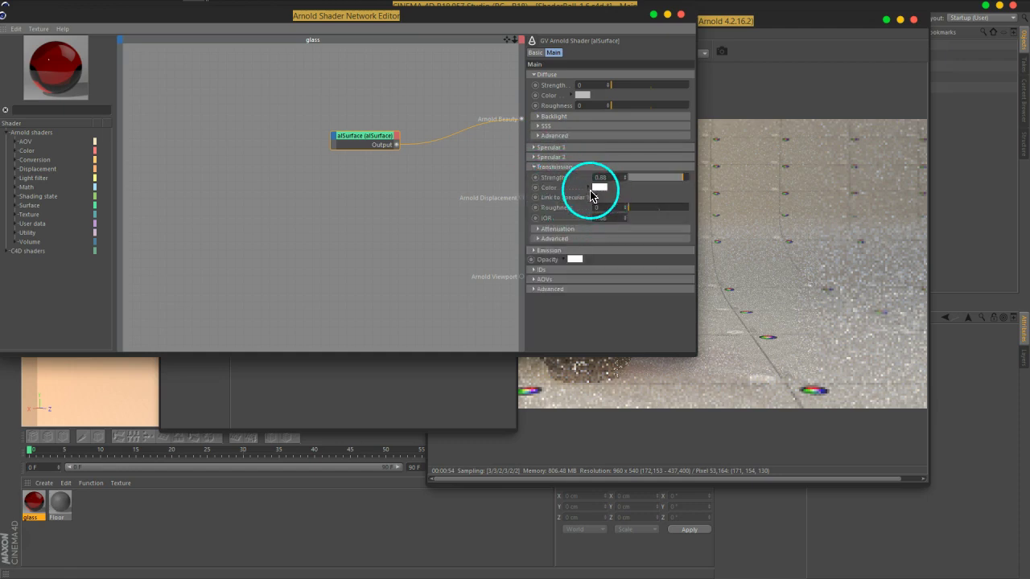
{"action": "left_click", "coordinate": [575, 230]}
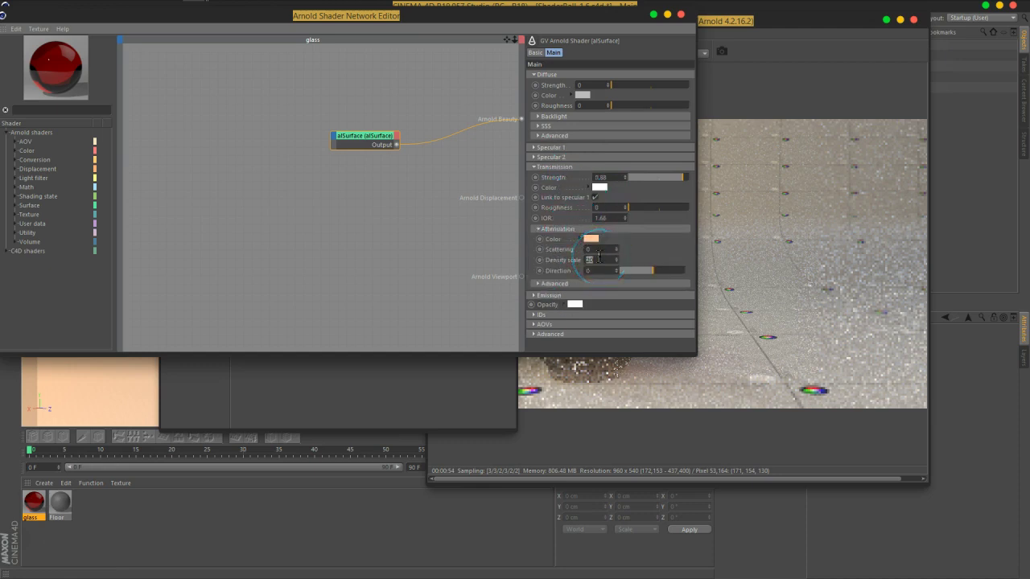
{"action": "left_click", "coordinate": [592, 239]}
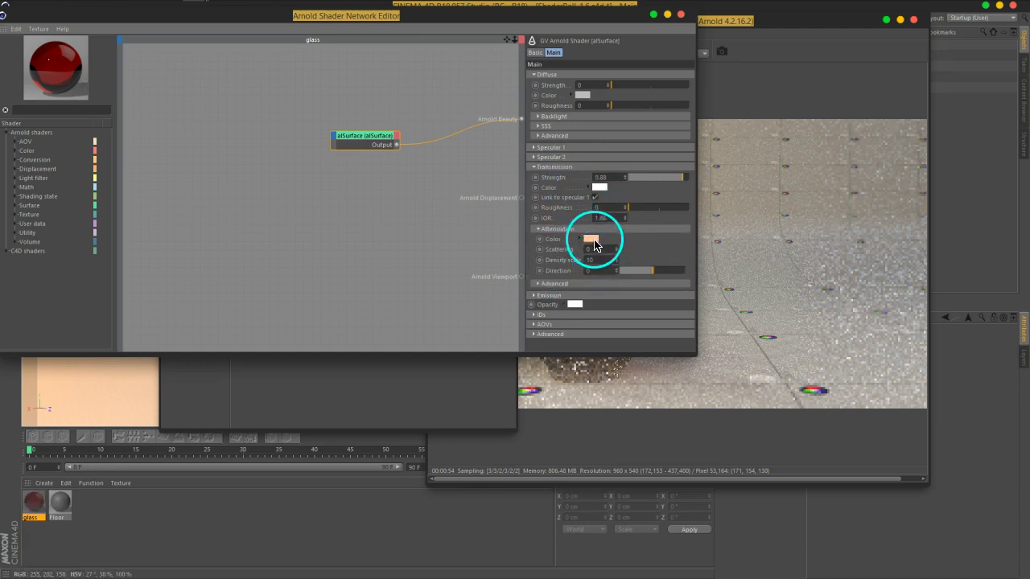
{"action": "left_click_drag", "start_coordinate": [666, 259], "coordinate": [661, 259]}
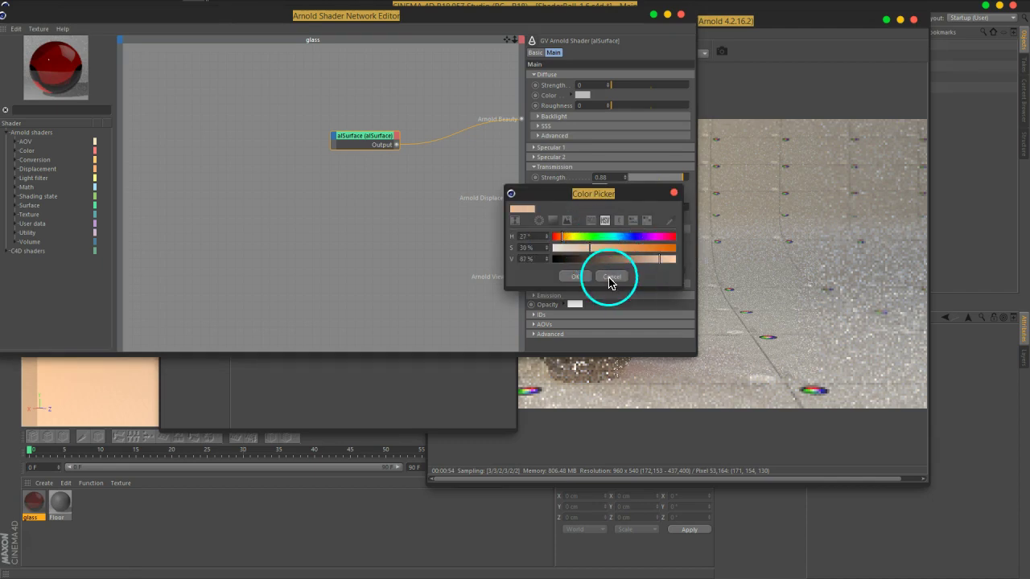
{"action": "left_click", "coordinate": [574, 276]}
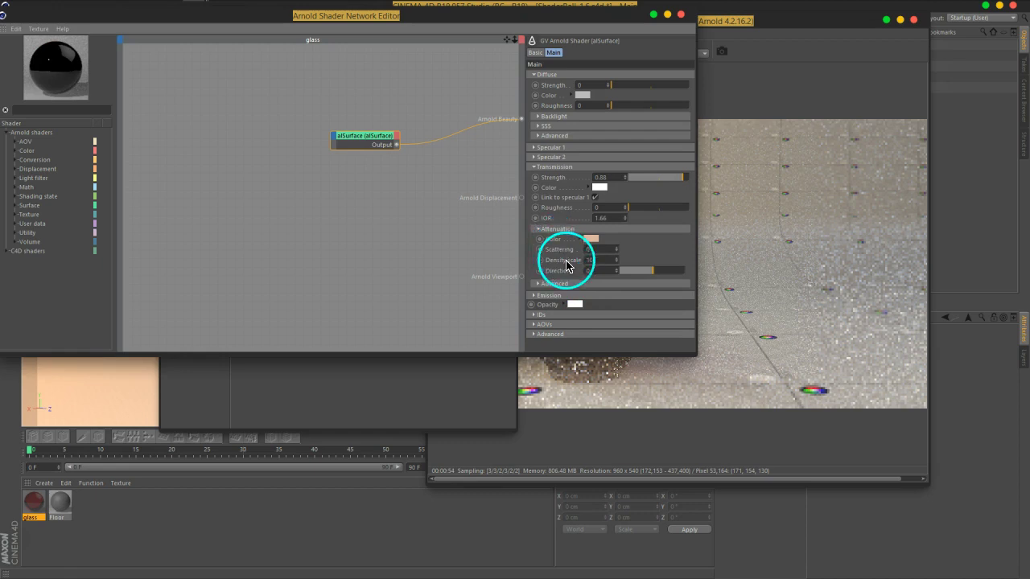
Step: Close the shader network and restart the IPR render of the bottle
{"action": "left_click", "coordinate": [680, 16]}
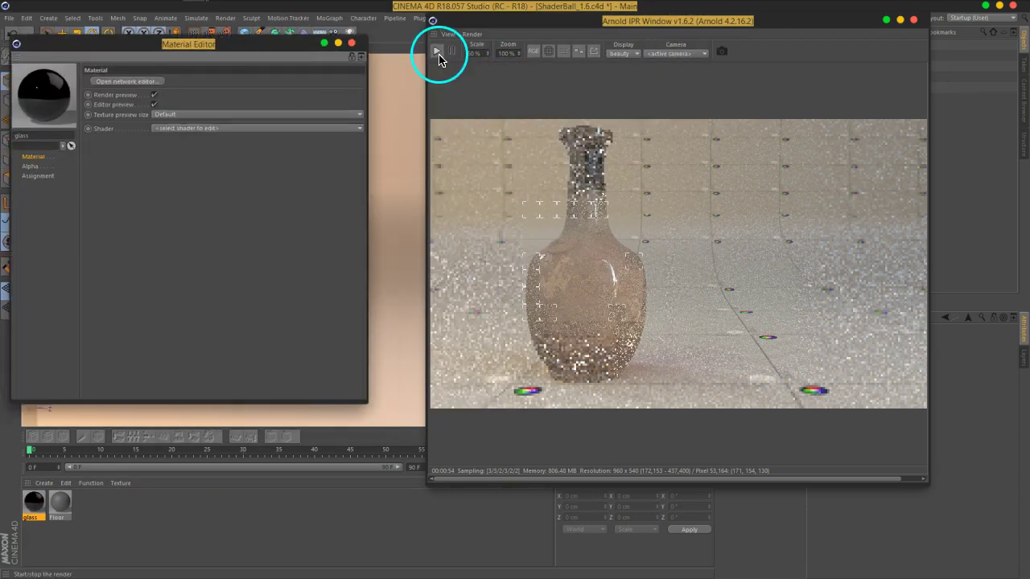
{"action": "left_click", "coordinate": [437, 52]}
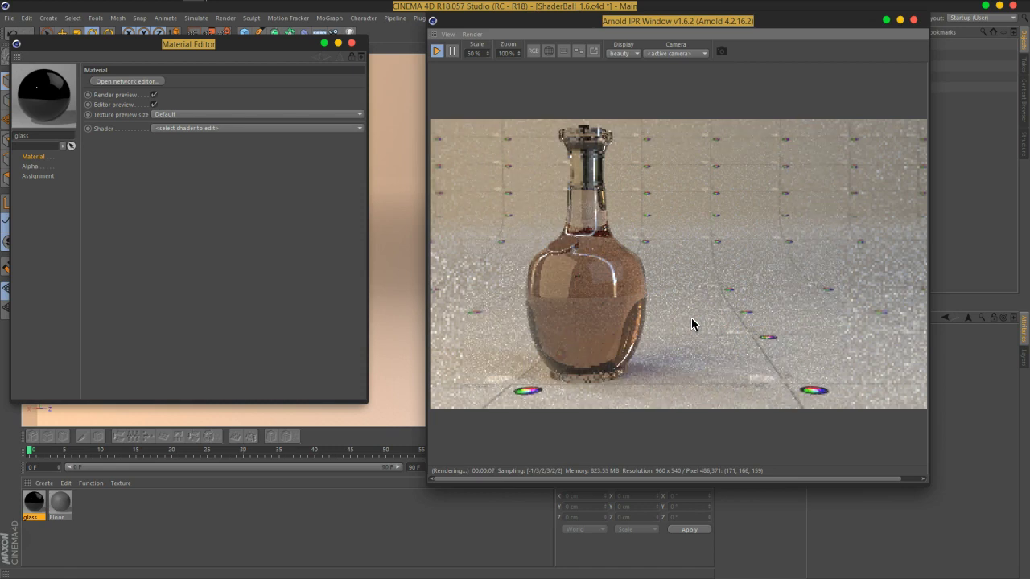
{"action": "left_click_drag", "start_coordinate": [720, 25], "coordinate": [801, 29]}
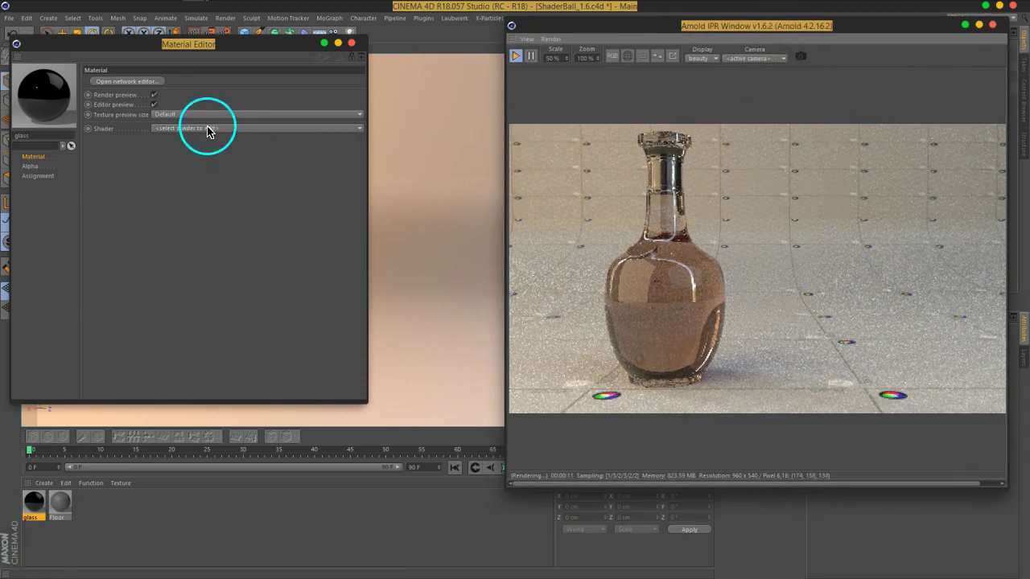
Step: Reopen the glass shader network, close the Material Editor and arrange the network window beside the IPR render
{"action": "left_click", "coordinate": [153, 82]}
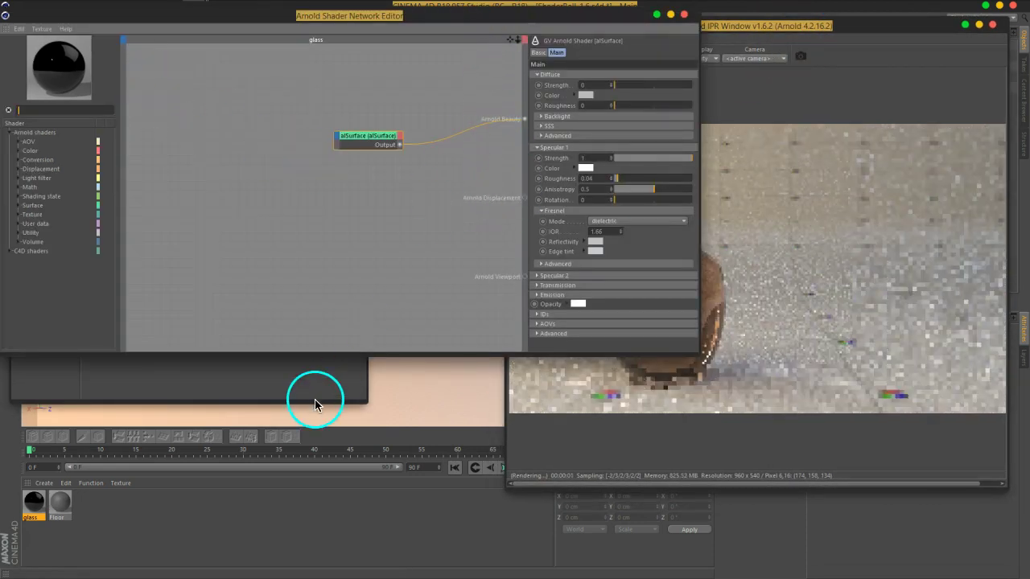
{"action": "left_click", "coordinate": [326, 380]}
{"action": "left_click", "coordinate": [354, 41]}
{"action": "left_click_drag", "start_coordinate": [455, 21], "coordinate": [379, 35]}
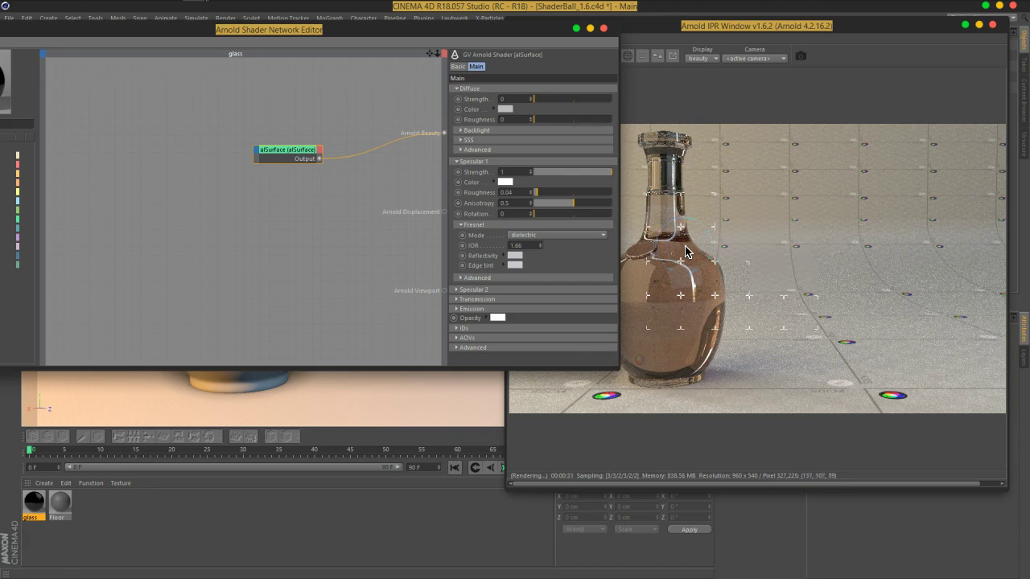
{"action": "left_click_drag", "start_coordinate": [347, 32], "coordinate": [343, 56]}
{"action": "double_click", "coordinate": [342, 53]}
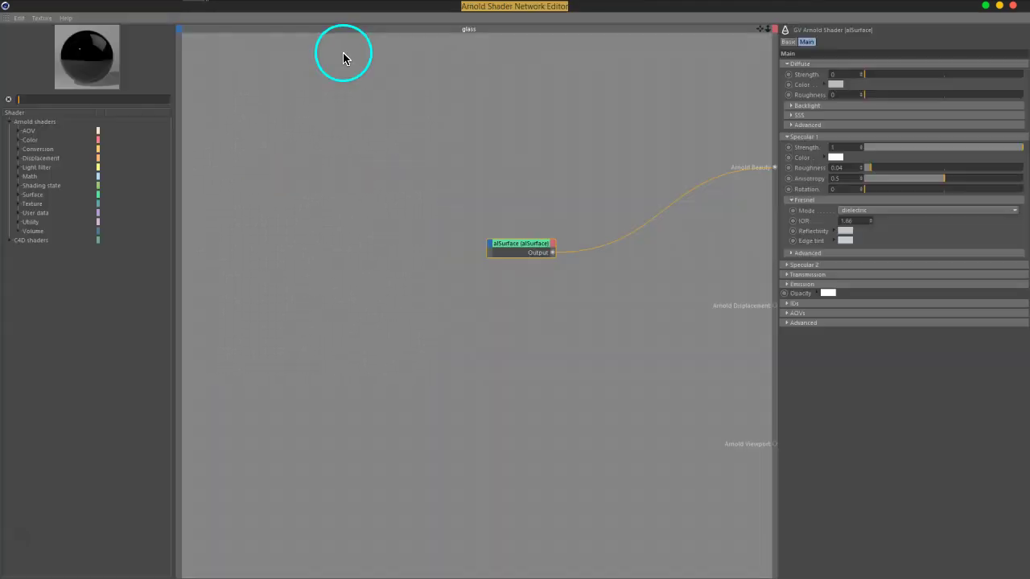
{"action": "double_click", "coordinate": [426, 16]}
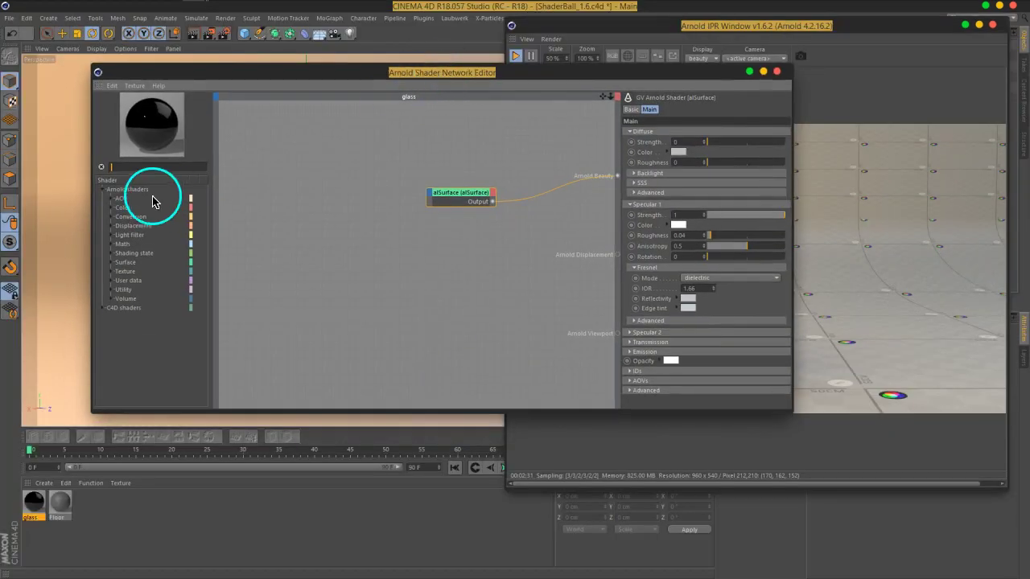
Step: Add an image texture node to the glass network and load BW18.png from the Masks folder into it
{"action": "left_click", "coordinate": [146, 167]}
{"action": "type", "text": "ima"}
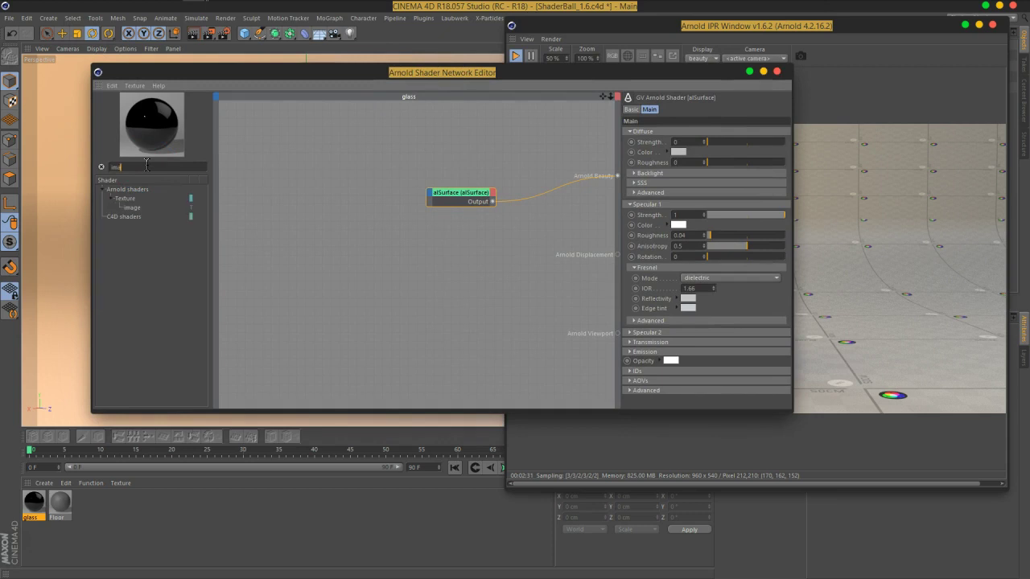
{"action": "left_click_drag", "start_coordinate": [129, 207], "coordinate": [352, 226]}
{"action": "left_click", "coordinate": [449, 298]}
{"action": "scroll", "coordinate": [472, 311], "scroll_direction": "down", "scroll_amount": 5}
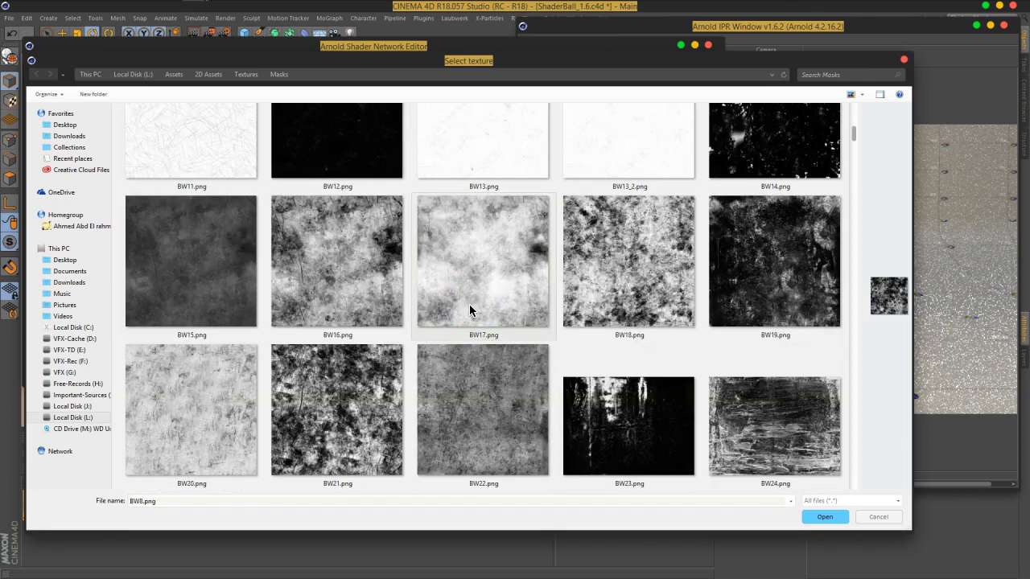
{"action": "left_click", "coordinate": [603, 276]}
{"action": "left_click", "coordinate": [826, 518]}
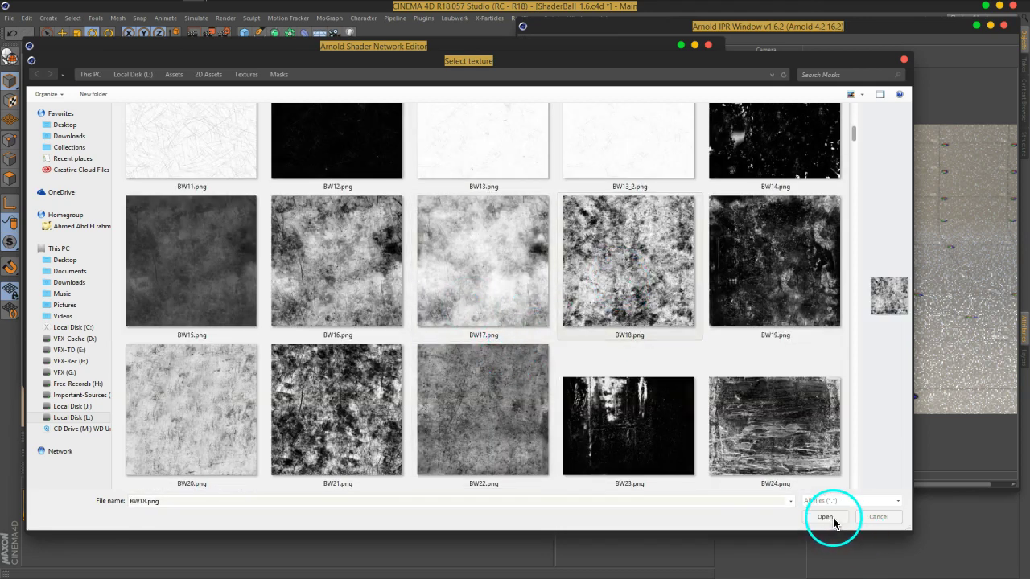
{"action": "left_click", "coordinate": [510, 330]}
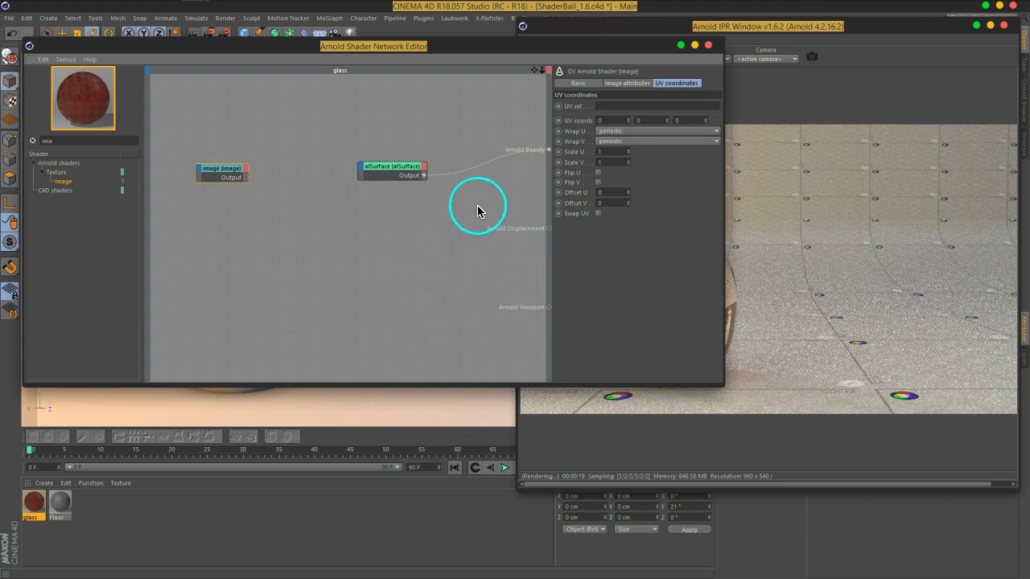
Step: Connect the image node's output to Arnold Beauty, bypassing alSurface, to preview the mask on the bottle in the IPR render
{"action": "left_click_drag", "start_coordinate": [507, 50], "coordinate": [347, 64]}
{"action": "left_click_drag", "start_coordinate": [46, 199], "coordinate": [163, 233]}
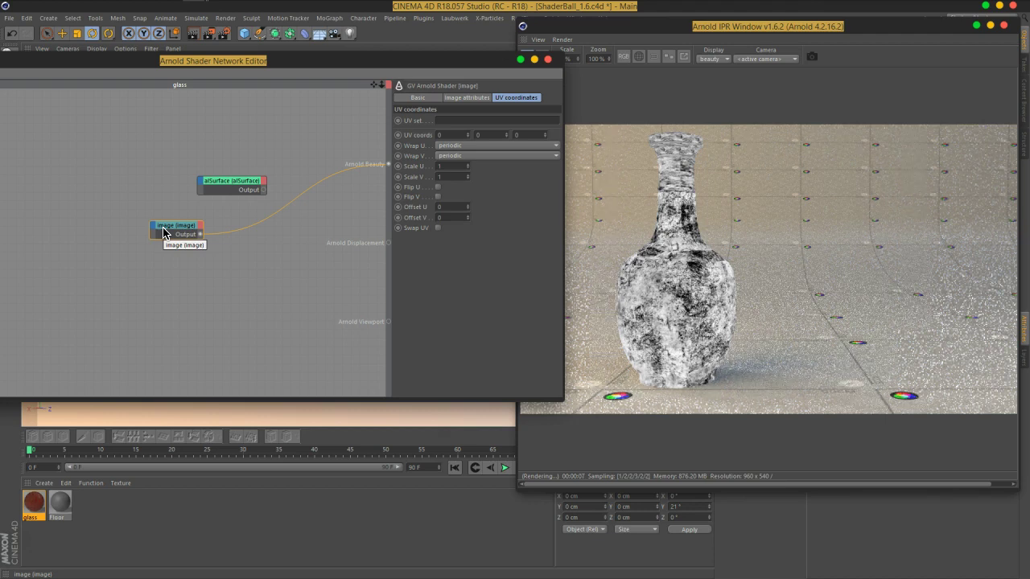
{"action": "left_click_drag", "start_coordinate": [672, 34], "coordinate": [324, 45]}
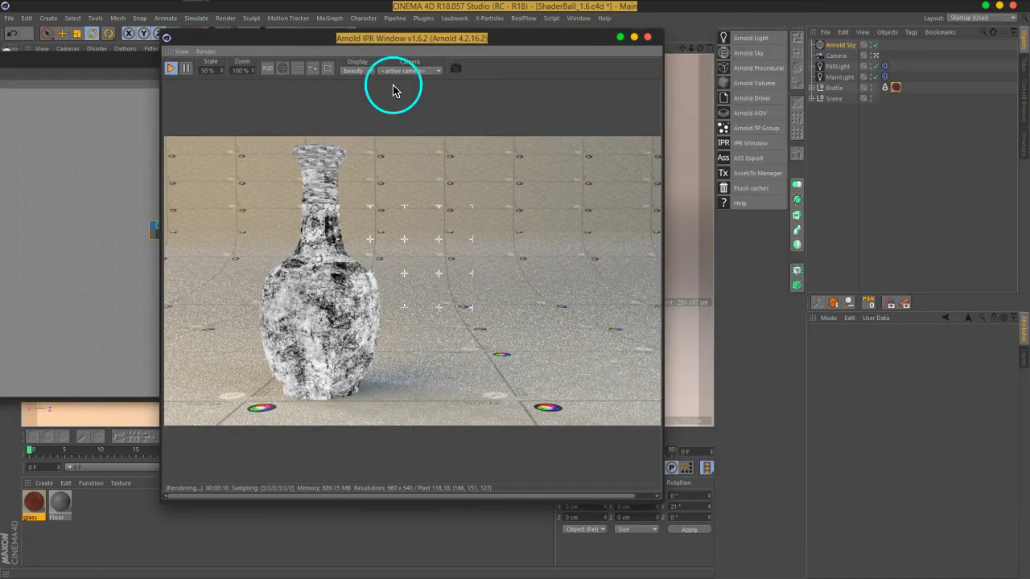
Step: Set the projection of the bottle's glass texture tag to Cubic and try its Seamless option
{"action": "left_click", "coordinate": [895, 87]}
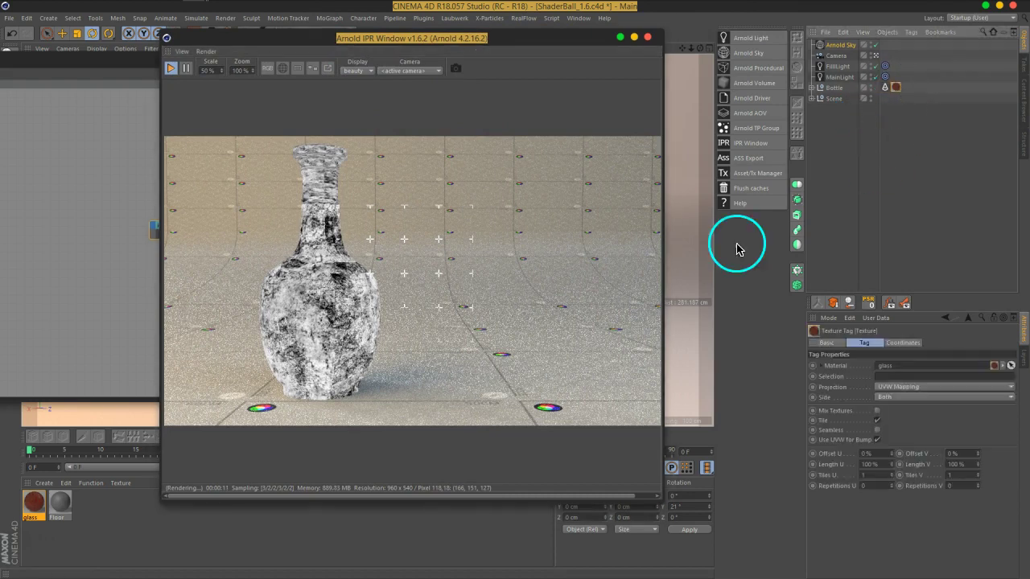
{"action": "left_click", "coordinate": [890, 387]}
{"action": "left_click", "coordinate": [889, 430]}
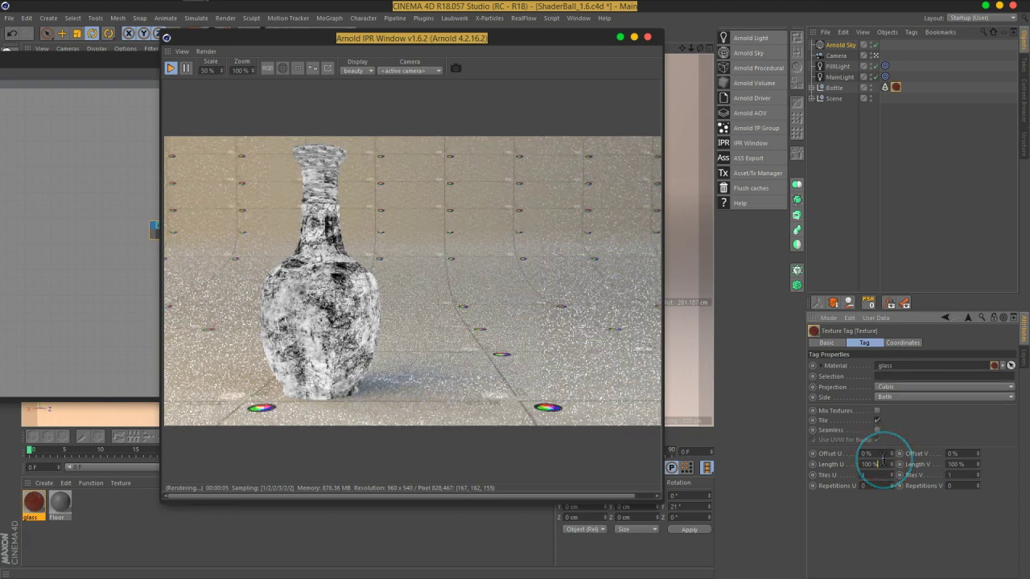
{"action": "left_click", "coordinate": [877, 430]}
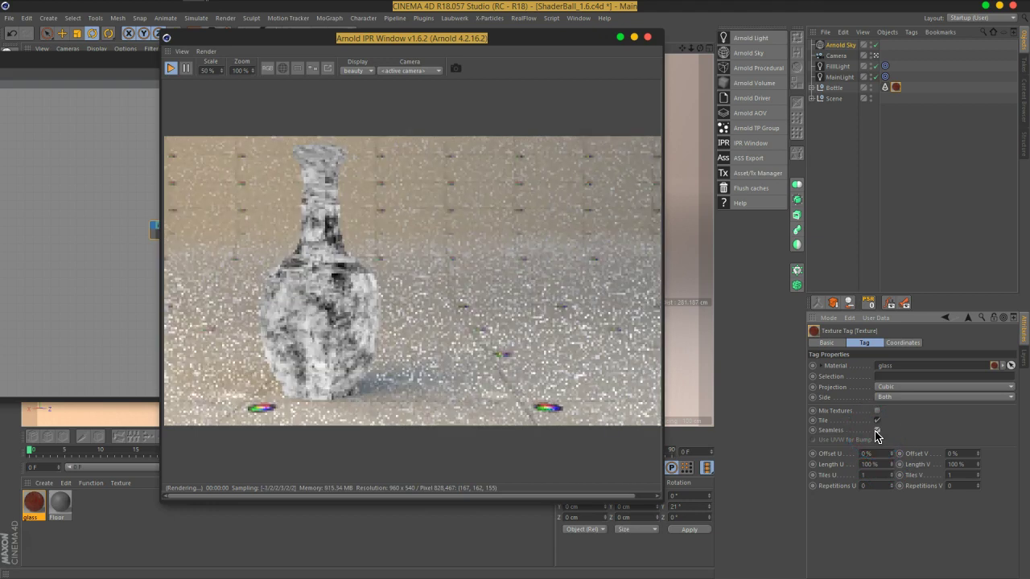
Step: Expand the Bottle hierarchy down to the meshes inside GlassTop, LOGO, GoldBoarder, BlueMid and BlueGoldRedBody to examine their tags
{"action": "left_click_drag", "start_coordinate": [879, 90], "coordinate": [809, 92]}
{"action": "left_click", "coordinate": [810, 88]}
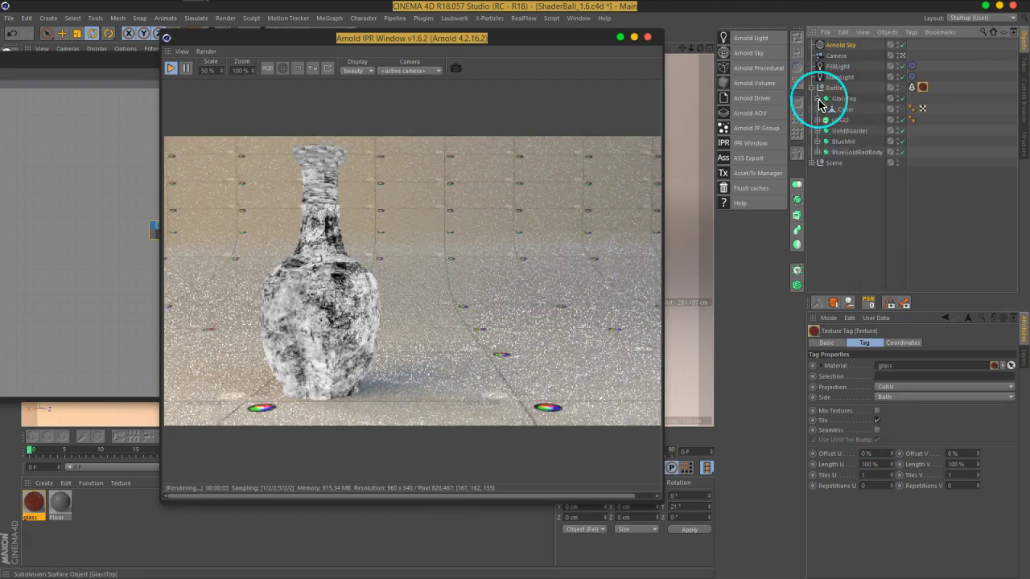
{"action": "left_click", "coordinate": [818, 119]}
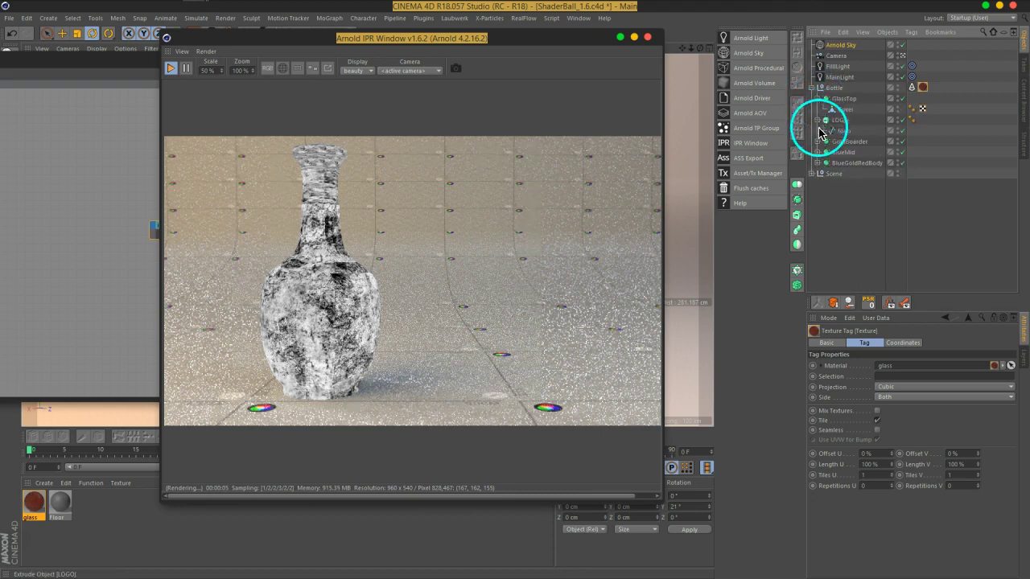
{"action": "left_click", "coordinate": [818, 143]}
{"action": "left_click", "coordinate": [819, 163]}
{"action": "left_click", "coordinate": [819, 185]}
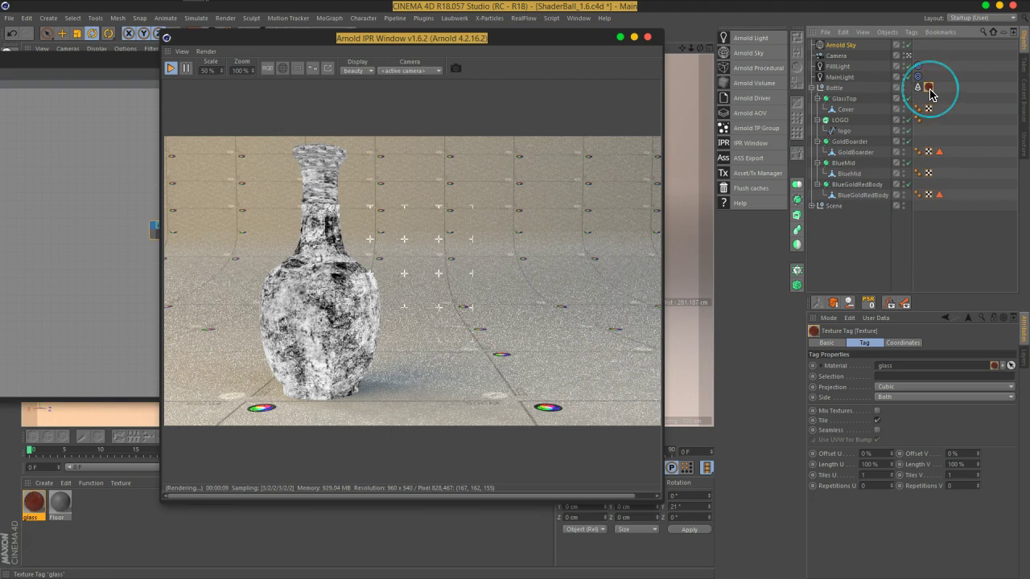
Step: Arrange the IPR render beside the shader network and review the image node's image attributes and UV coordinates
{"action": "left_click_drag", "start_coordinate": [406, 38], "coordinate": [768, 44]}
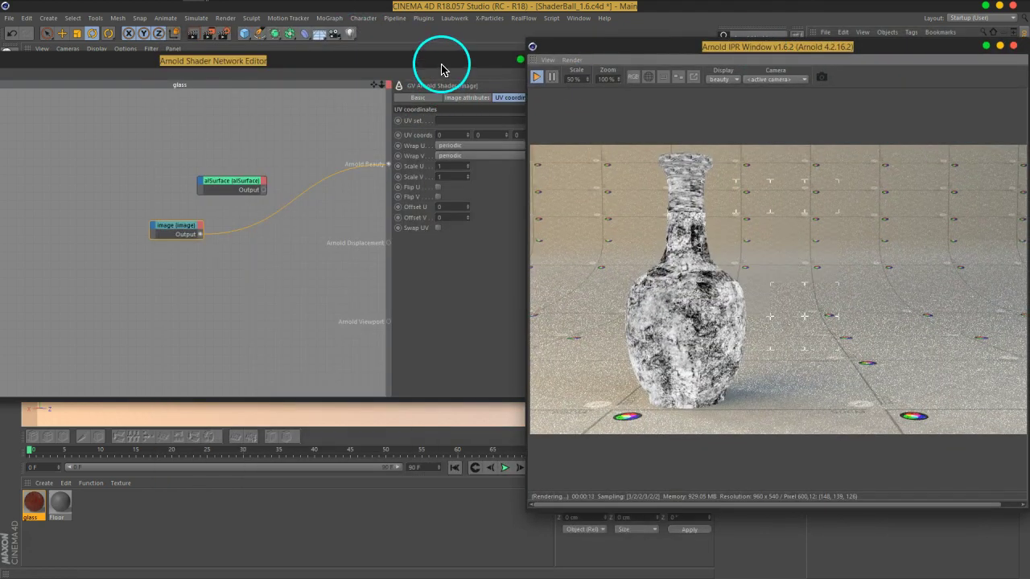
{"action": "left_click_drag", "start_coordinate": [436, 59], "coordinate": [374, 62]}
{"action": "left_click", "coordinate": [351, 99]}
{"action": "left_click", "coordinate": [387, 98]}
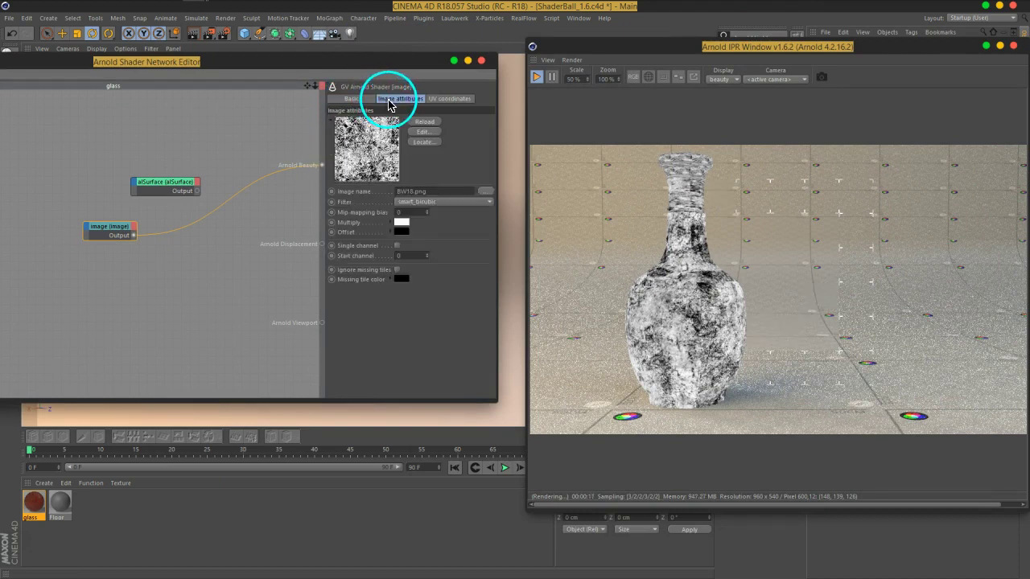
{"action": "left_click", "coordinate": [444, 98]}
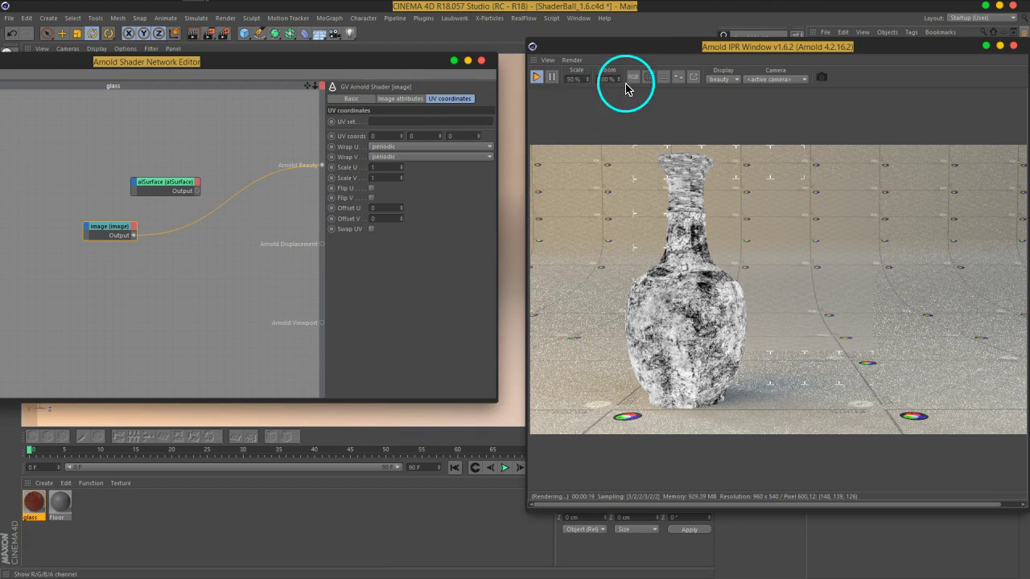
Step: Set the projection of the bottle's glass texture tag back to UVW Mapping
{"action": "left_click_drag", "start_coordinate": [674, 48], "coordinate": [382, 52]}
{"action": "left_click", "coordinate": [928, 151]}
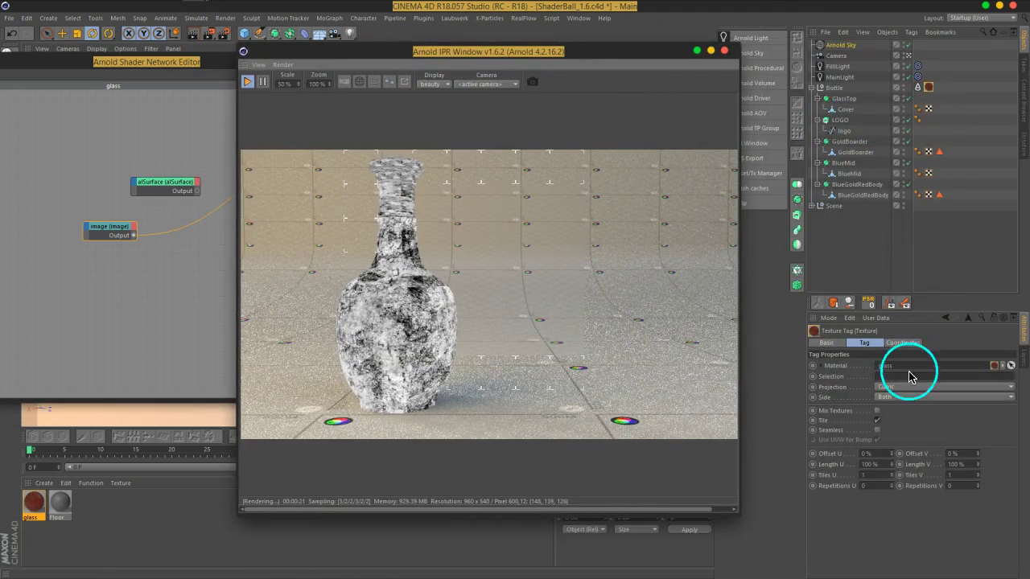
{"action": "left_click", "coordinate": [907, 387]}
{"action": "left_click", "coordinate": [917, 451]}
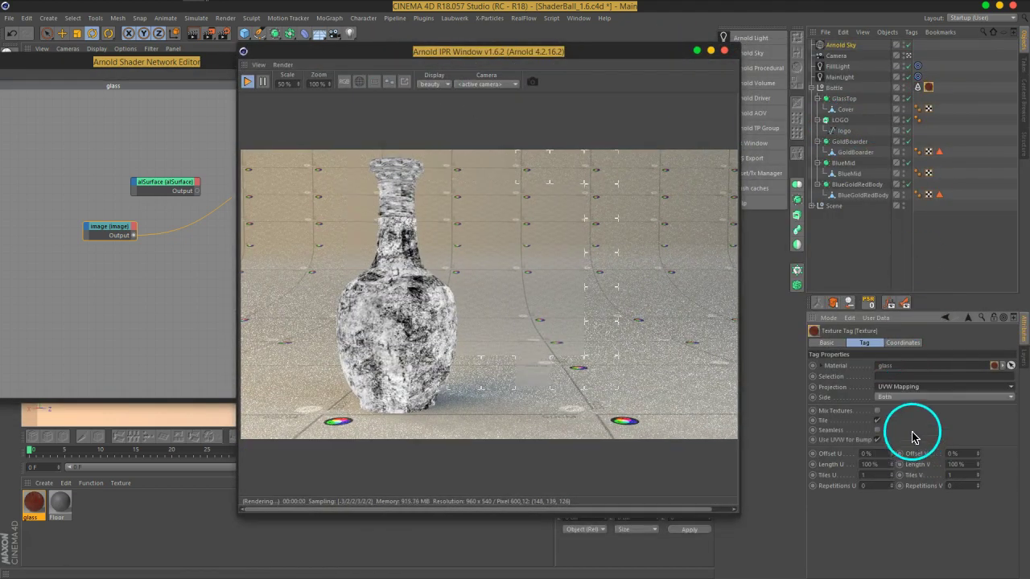
Step: Set the image node's Scale U and Scale V to 2 and its Offset U to 0.32
{"action": "left_click_drag", "start_coordinate": [461, 56], "coordinate": [700, 45]}
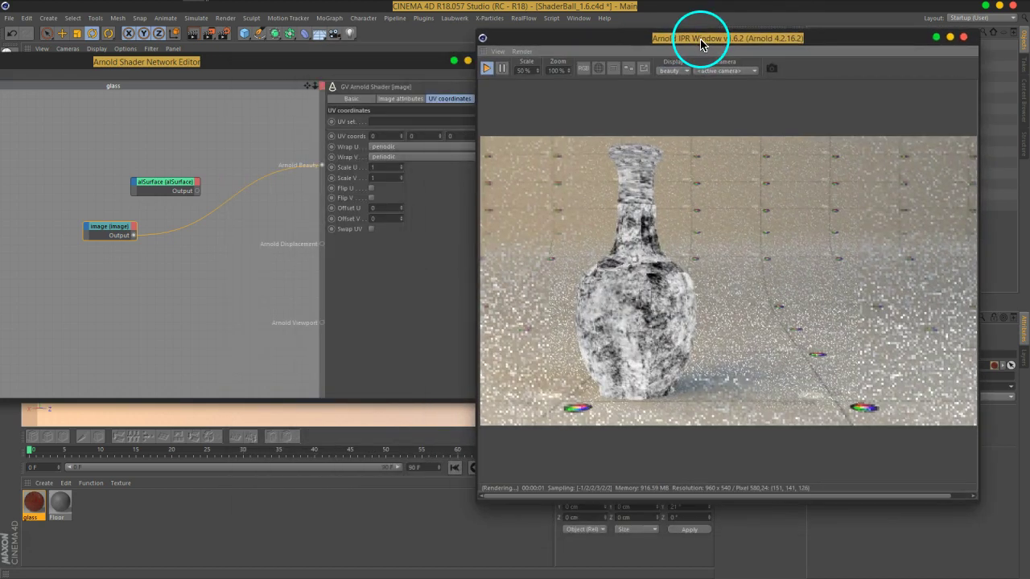
{"action": "left_click_drag", "start_coordinate": [364, 71], "coordinate": [349, 68]}
{"action": "left_click", "coordinate": [366, 163]}
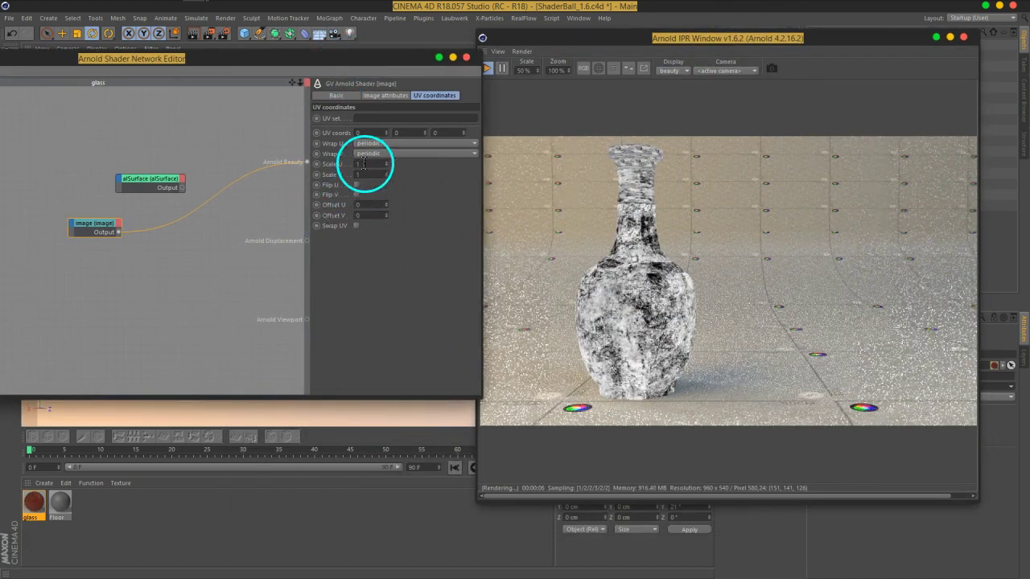
{"action": "type", "text": "2"}
{"action": "key", "text": "Return"}
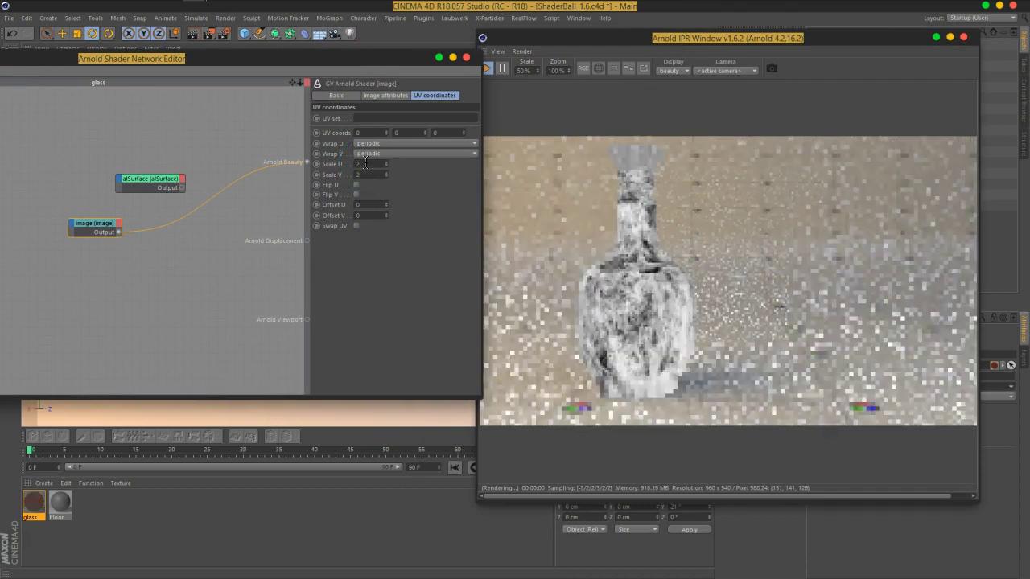
{"action": "left_click", "coordinate": [381, 204]}
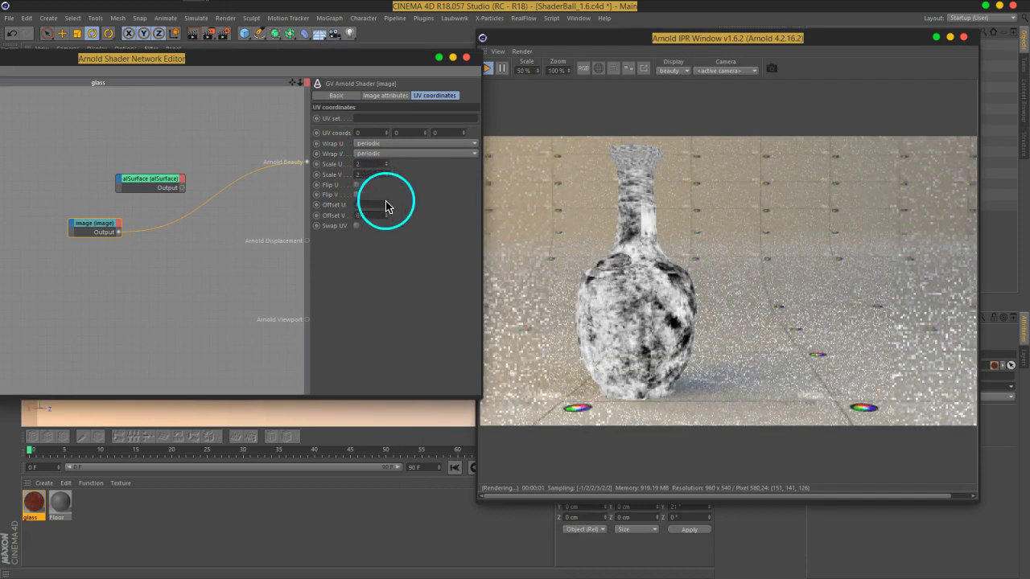
{"action": "left_click_drag", "start_coordinate": [385, 194], "coordinate": [339, 237]}
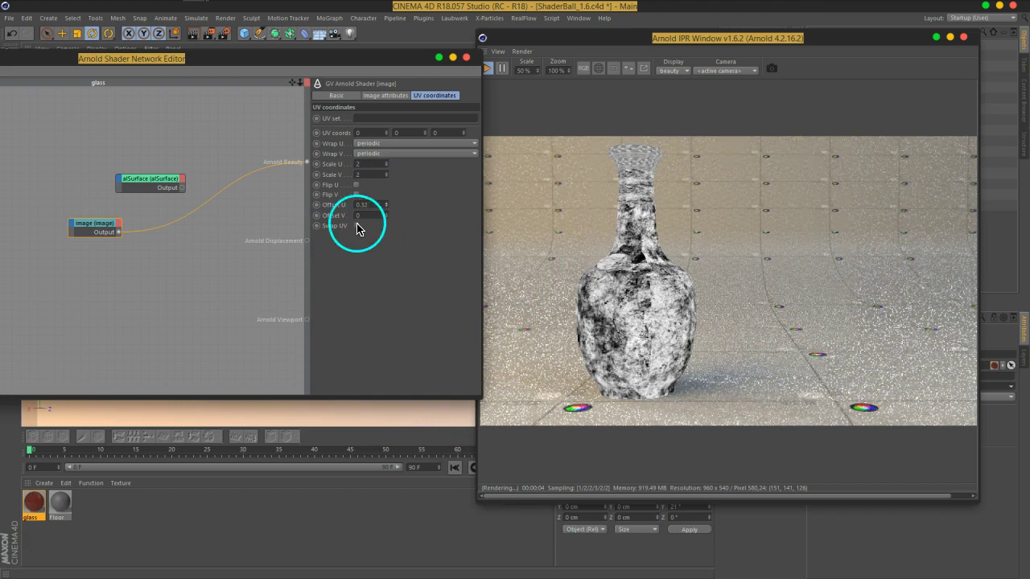
Step: Find the alTriplanar shader in the shader list and add it to the glass network below alSurface
{"action": "left_click_drag", "start_coordinate": [311, 58], "coordinate": [597, 115]}
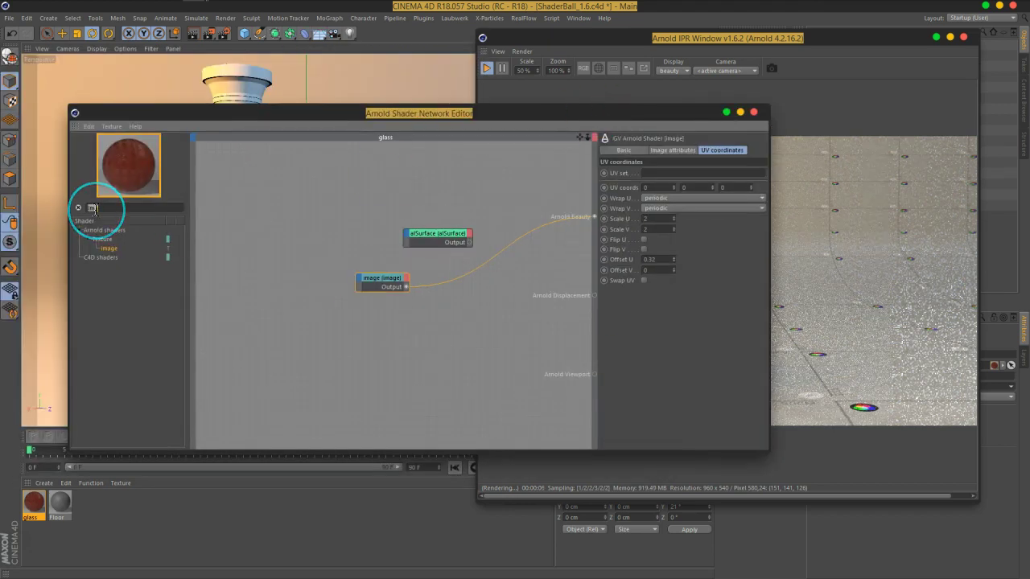
{"action": "type", "text": "al"}
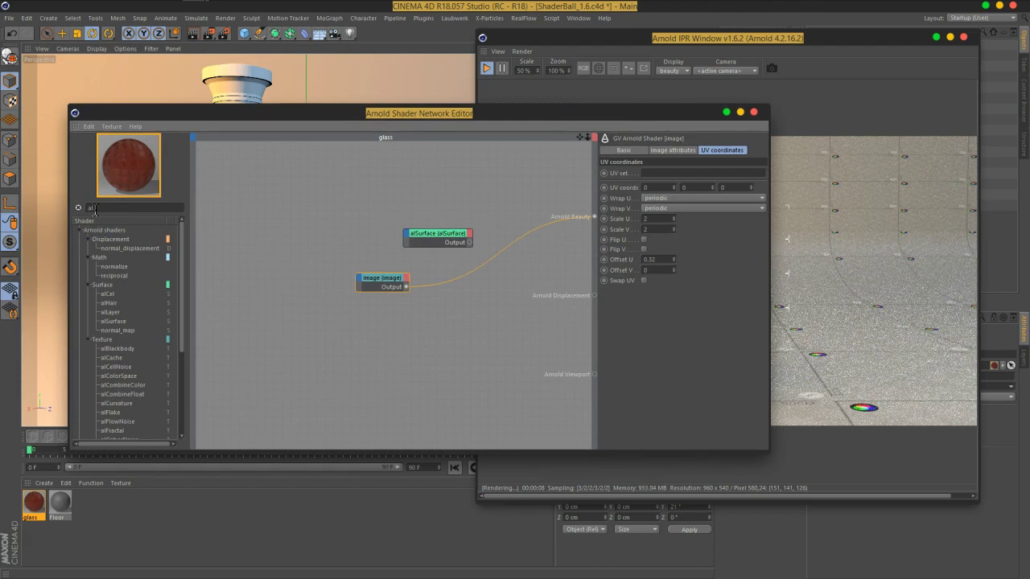
{"action": "type", "text": "t"}
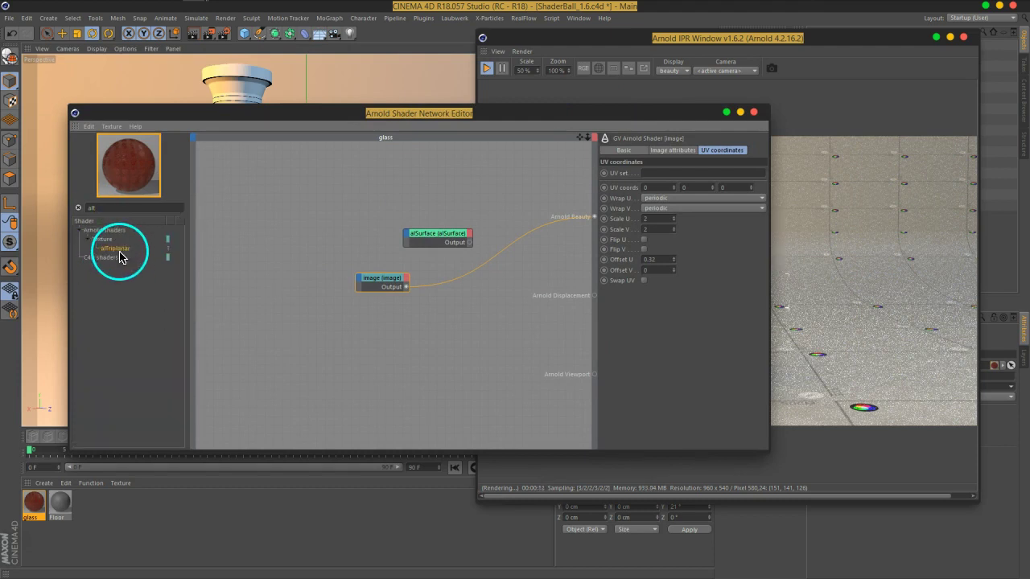
{"action": "left_click_drag", "start_coordinate": [464, 334], "coordinate": [464, 298]}
Step: Connect the image node's output to alTriplanar's Background and alTriplanar's output to Arnold Beauty
{"action": "left_click_drag", "start_coordinate": [393, 286], "coordinate": [348, 294]}
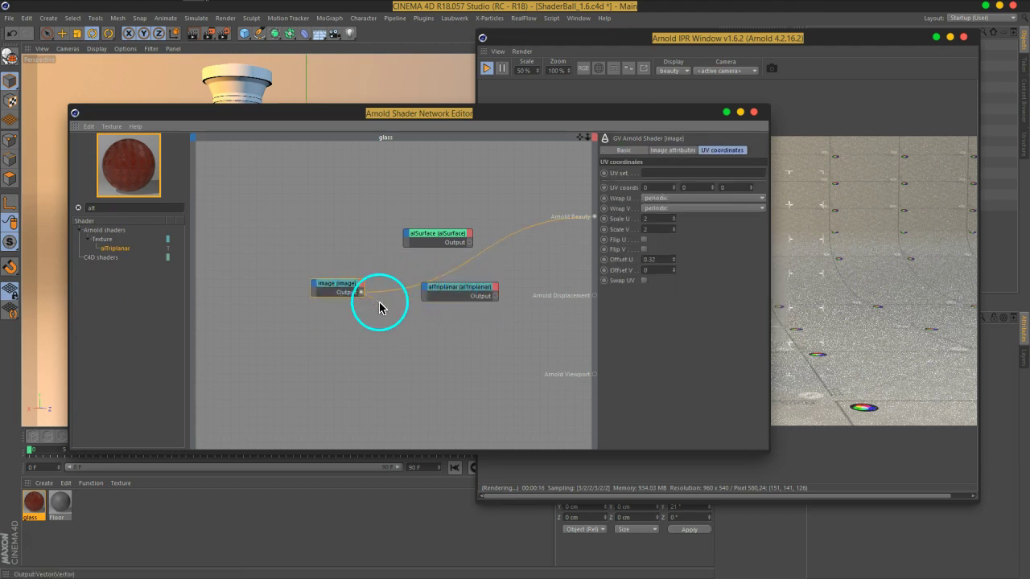
{"action": "left_click_drag", "start_coordinate": [425, 295], "coordinate": [427, 294]}
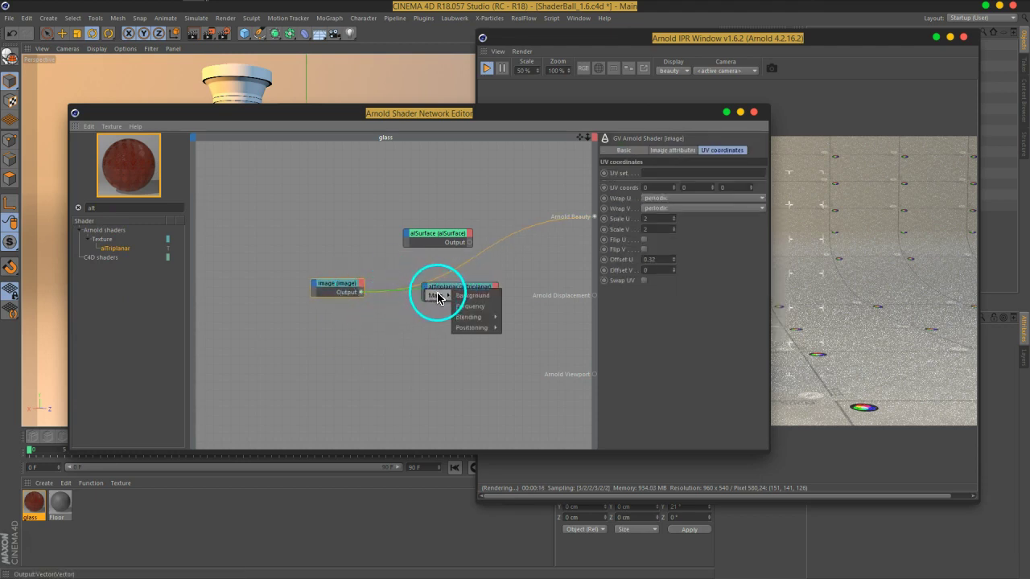
{"action": "left_click", "coordinate": [486, 297]}
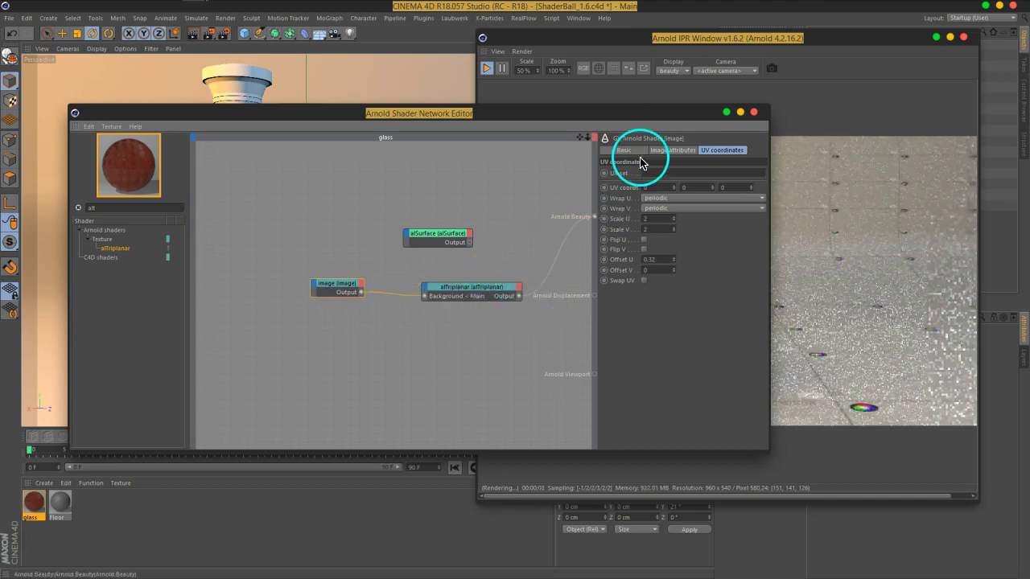
Step: Check the alTriplanar settings beside the IPR render and delete the image node from the network
{"action": "left_click_drag", "start_coordinate": [622, 118], "coordinate": [406, 77]}
{"action": "left_click", "coordinate": [251, 251]}
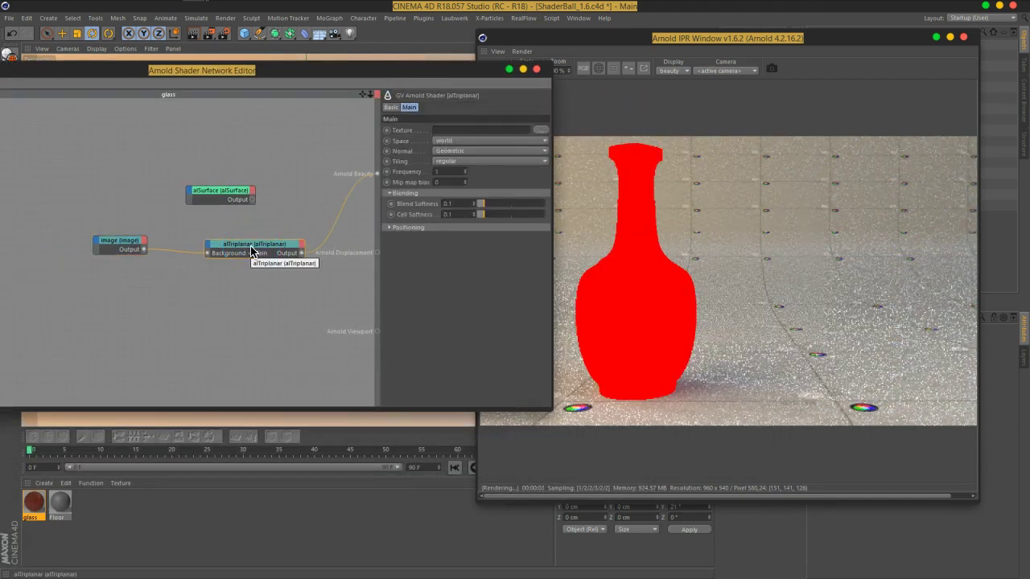
{"action": "left_click", "coordinate": [132, 246]}
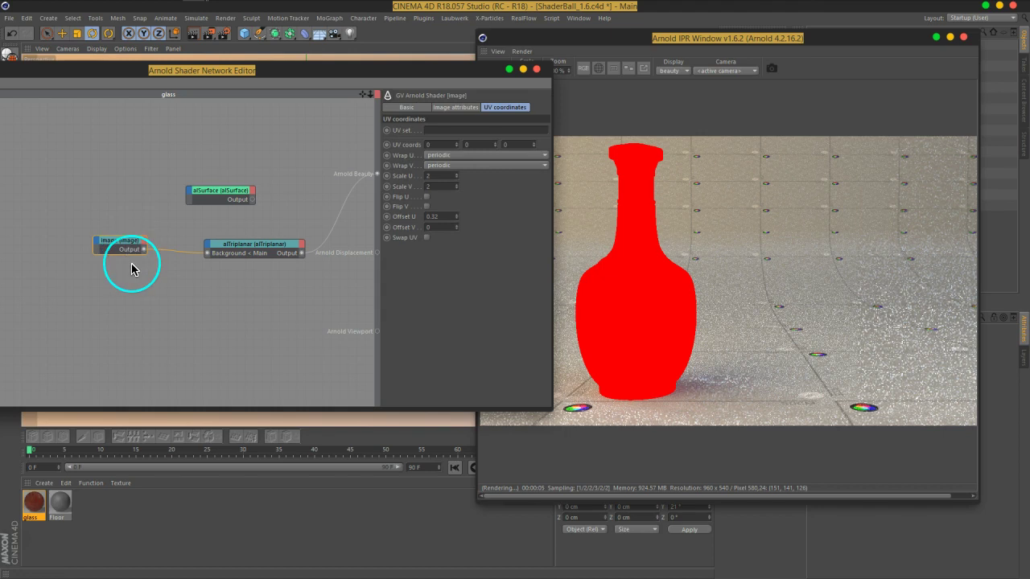
{"action": "key", "text": "Delete"}
Step: Load BW18.png from the Masks folder as the alTriplanar node's texture and copy the image to the project location
{"action": "left_click", "coordinate": [256, 253]}
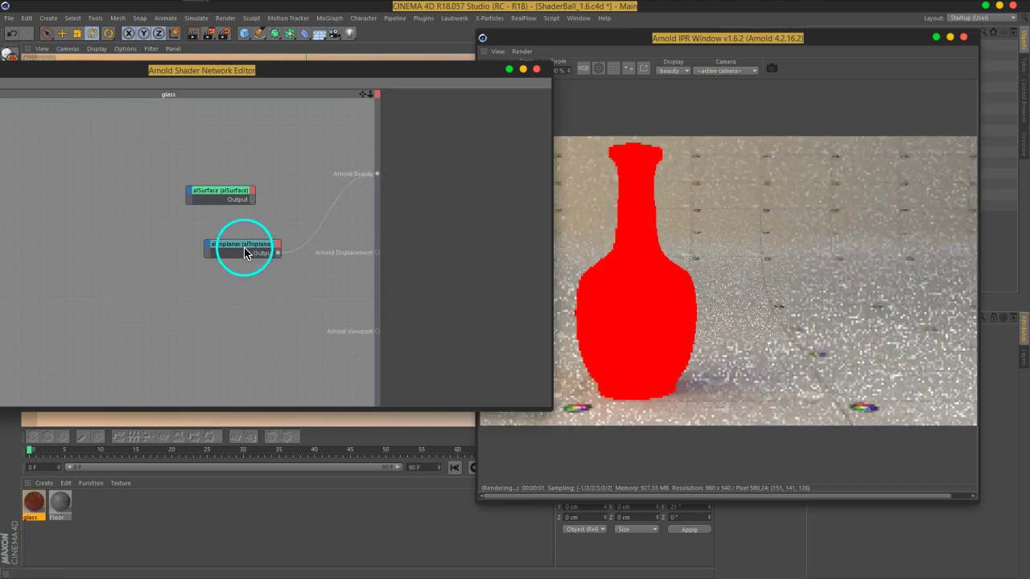
{"action": "left_click", "coordinate": [540, 140]}
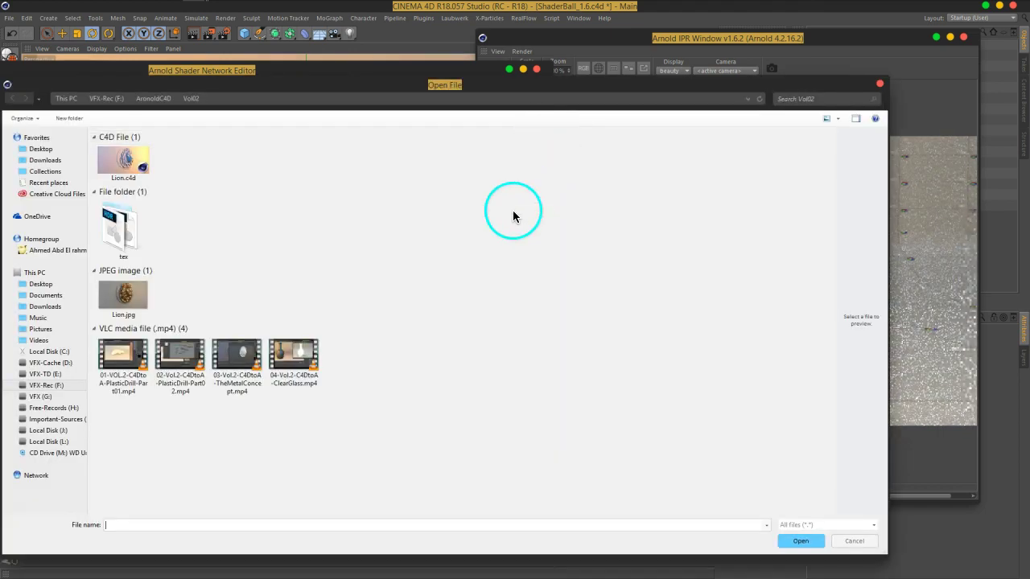
{"action": "left_click", "coordinate": [48, 441]}
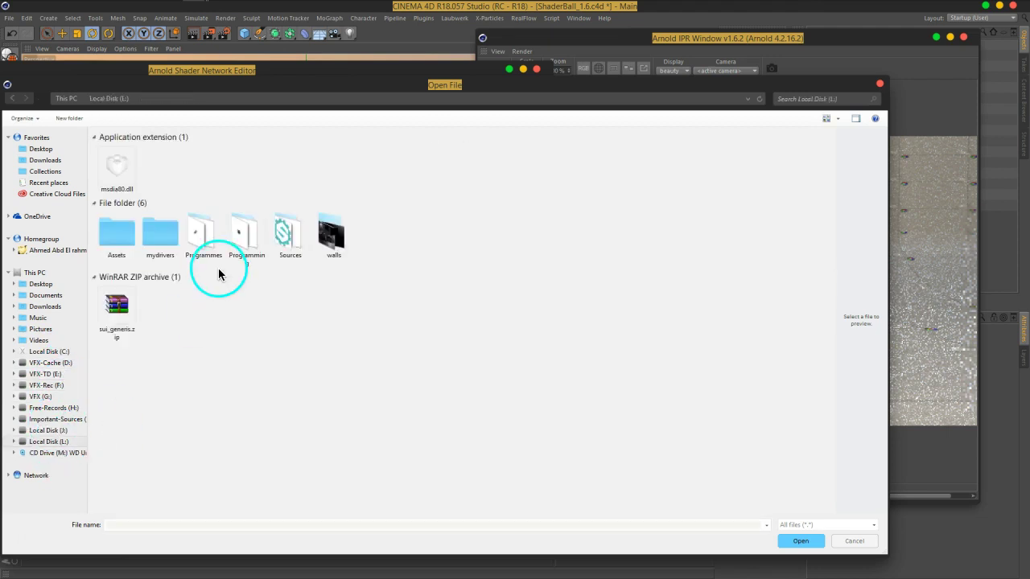
{"action": "double_click", "coordinate": [127, 241]}
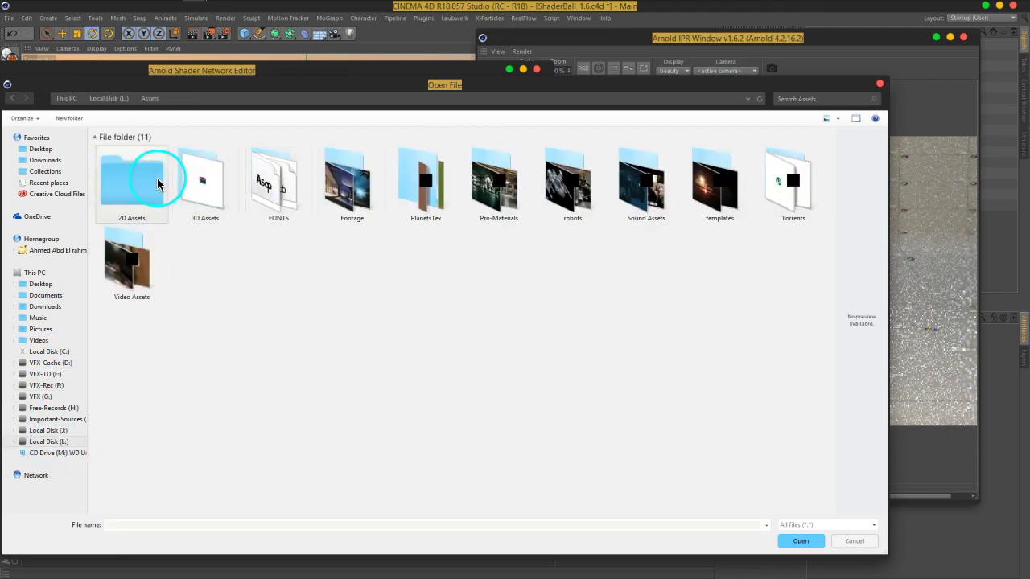
{"action": "double_click", "coordinate": [122, 172]}
{"action": "double_click", "coordinate": [132, 184]}
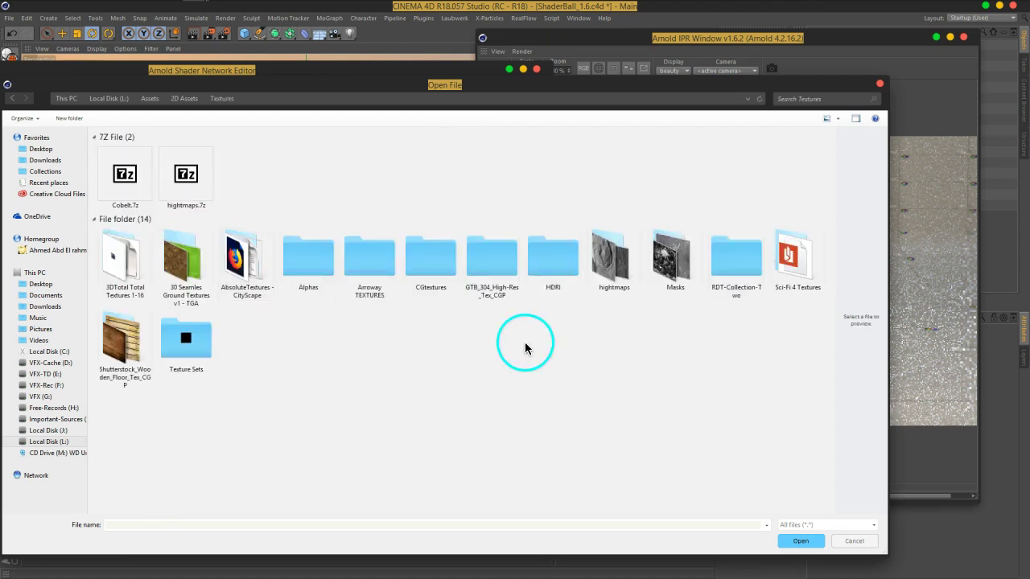
{"action": "double_click", "coordinate": [688, 286]}
{"action": "scroll", "coordinate": [515, 370], "scroll_direction": "down", "scroll_amount": 5}
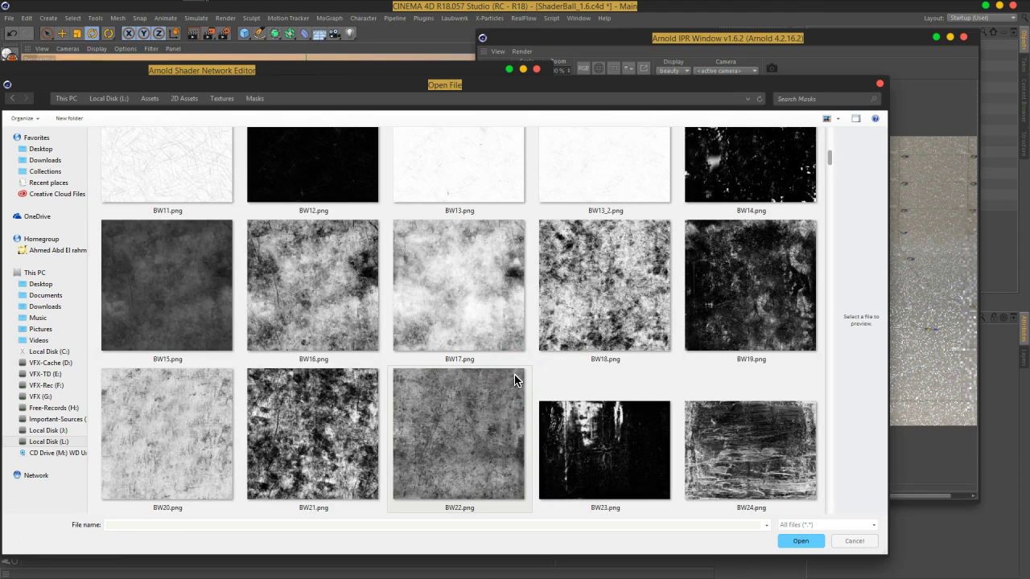
{"action": "left_click", "coordinate": [713, 455]}
{"action": "left_click", "coordinate": [801, 539]}
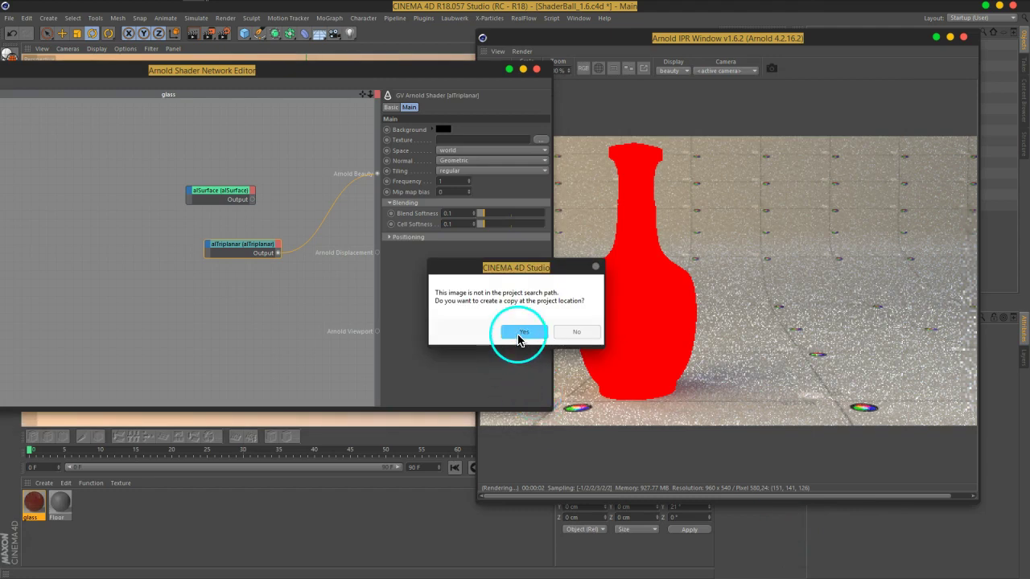
{"action": "left_click", "coordinate": [521, 333]}
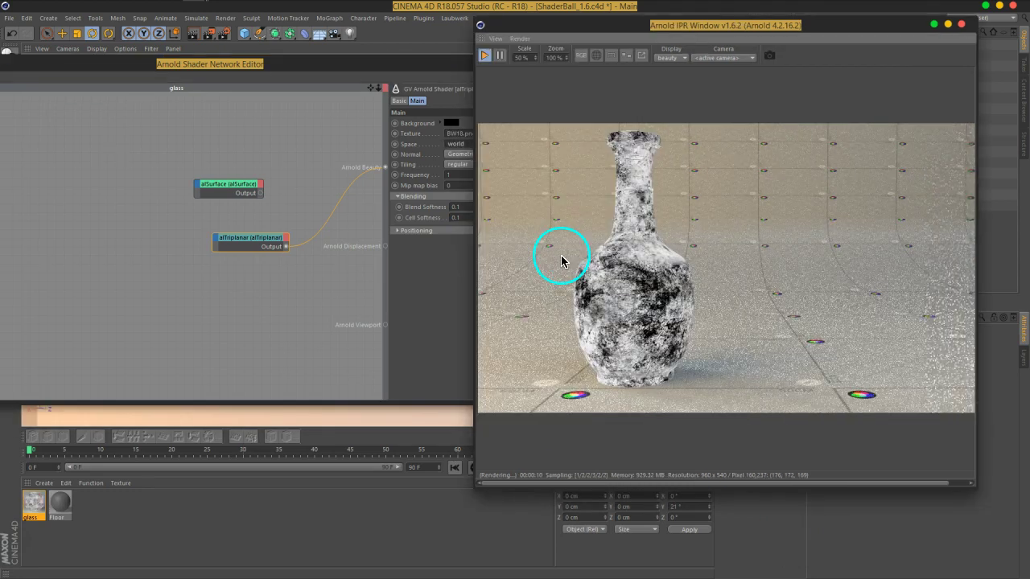
Step: Switch the alTriplanar node's Space to object and back to world to compare both projections on the bottle
{"action": "left_click_drag", "start_coordinate": [386, 73], "coordinate": [312, 70]}
{"action": "left_click", "coordinate": [404, 143]}
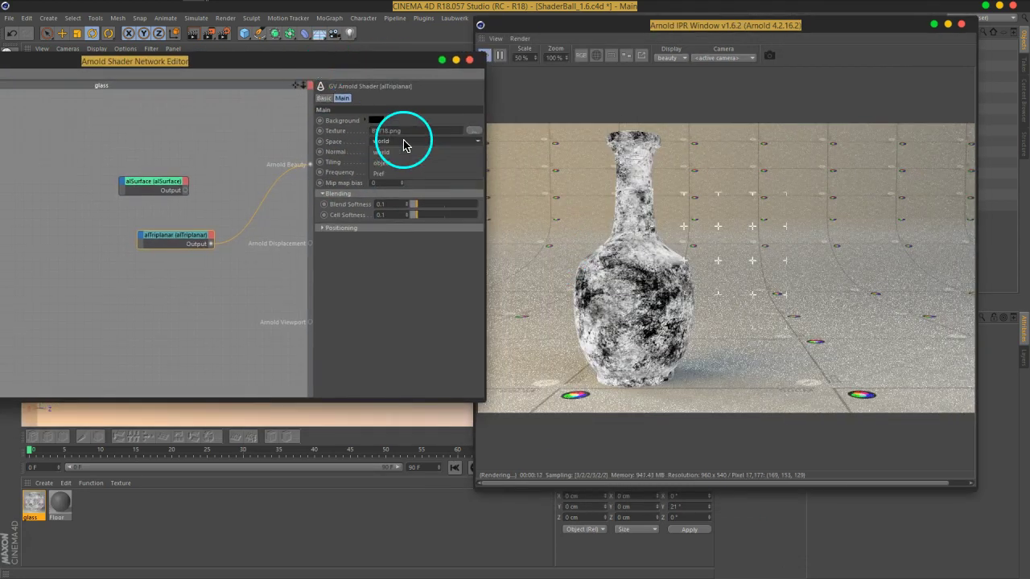
{"action": "left_click", "coordinate": [398, 164]}
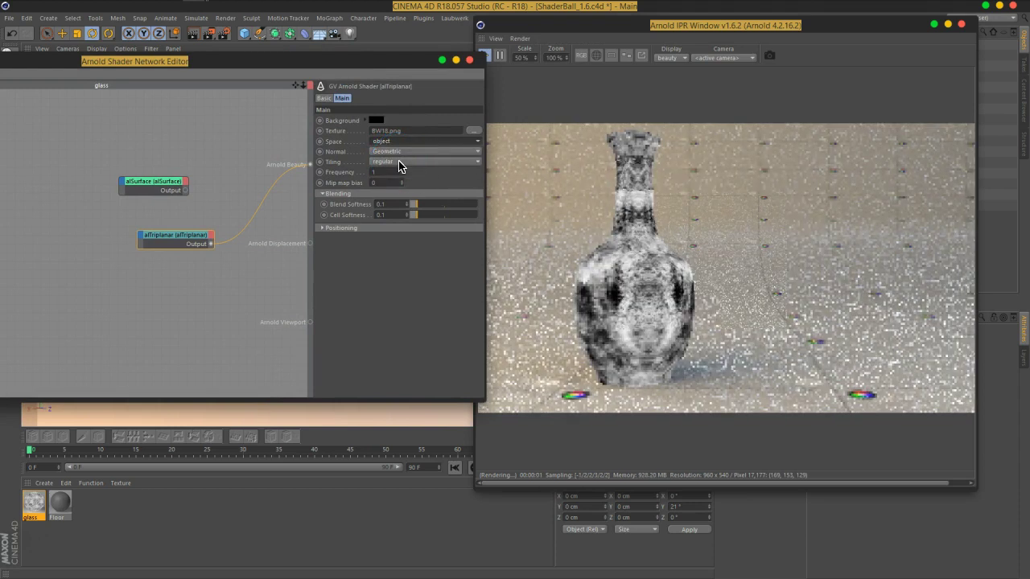
{"action": "left_click", "coordinate": [398, 143]}
{"action": "left_click", "coordinate": [395, 152]}
{"action": "left_click", "coordinate": [596, 153]}
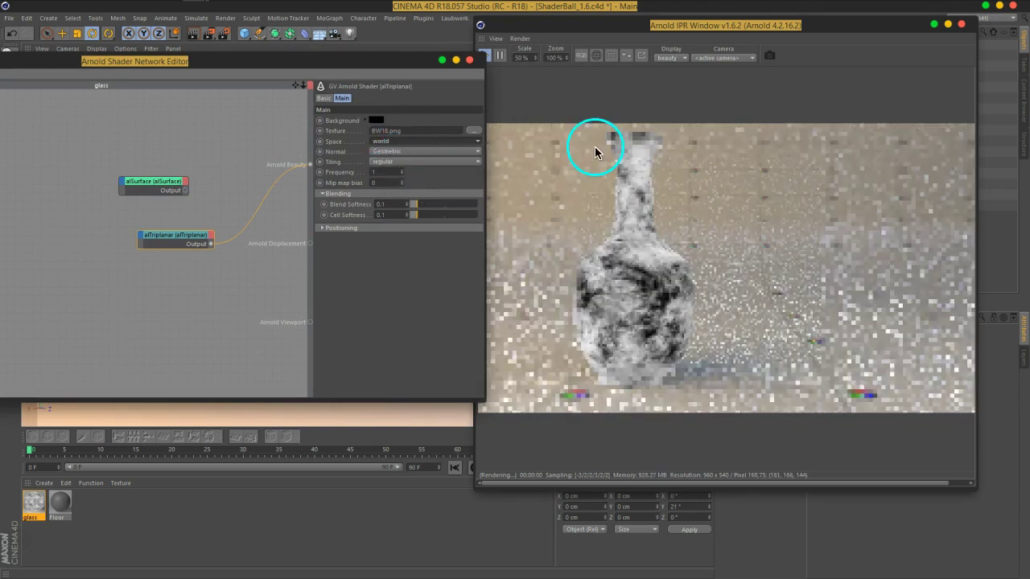
Step: Increase the alTriplanar node's Frequency to 1.38, checking the mask's scale on the bottle in the IPR render
{"action": "left_click_drag", "start_coordinate": [713, 26], "coordinate": [503, 33]}
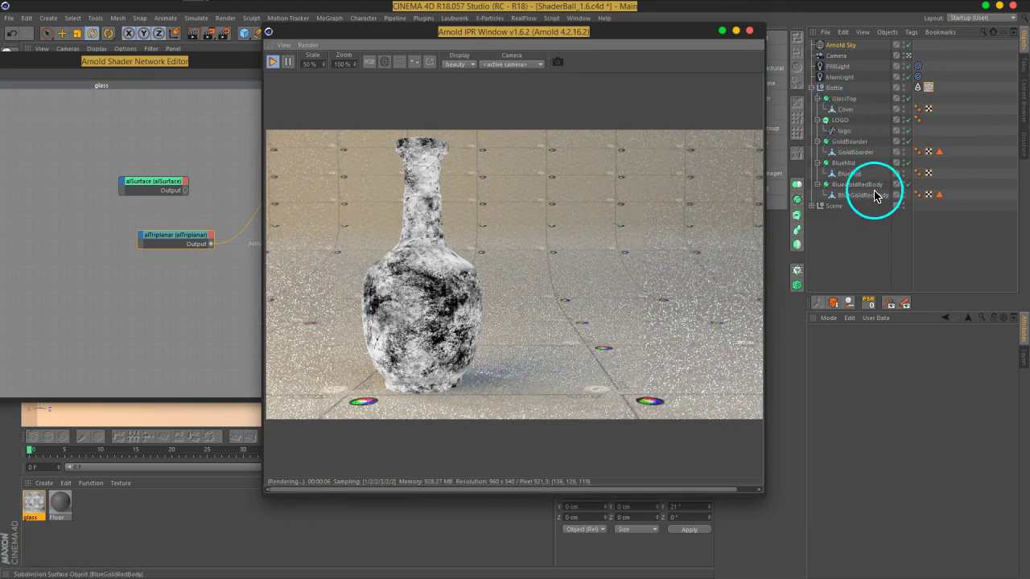
{"action": "left_click_drag", "start_coordinate": [539, 41], "coordinate": [747, 34]}
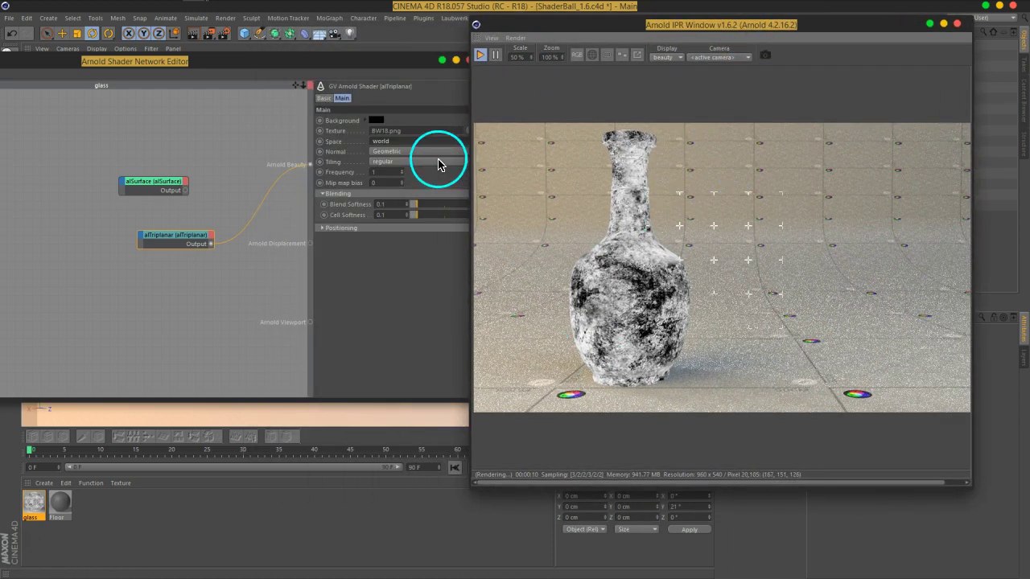
{"action": "left_click", "coordinate": [384, 173]}
{"action": "type", "text": "1.03"}
{"action": "key", "text": "Return"}
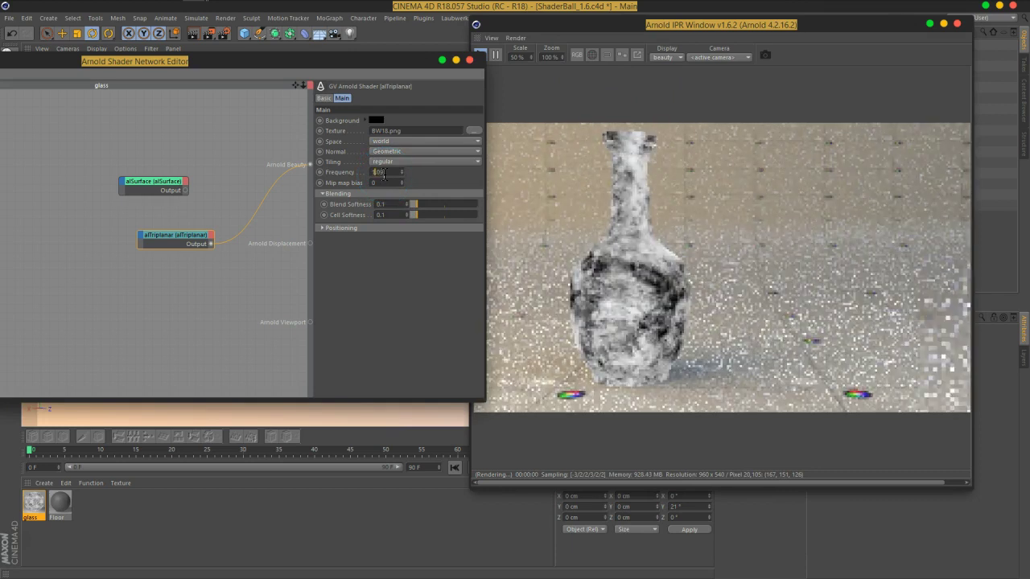
{"action": "type", "text": "1.25"}
{"action": "key", "text": "Return"}
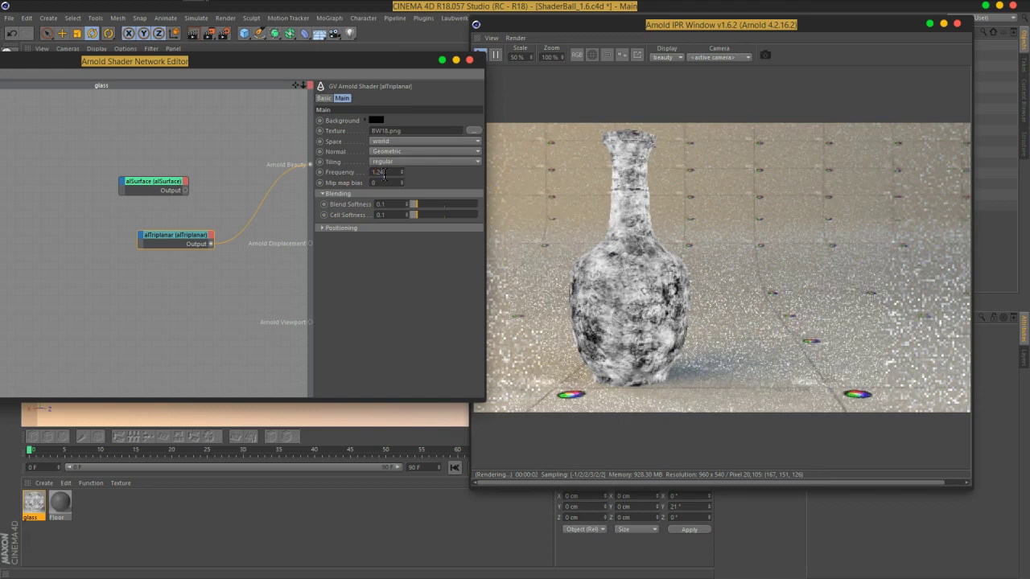
{"action": "left_click", "coordinate": [391, 173]}
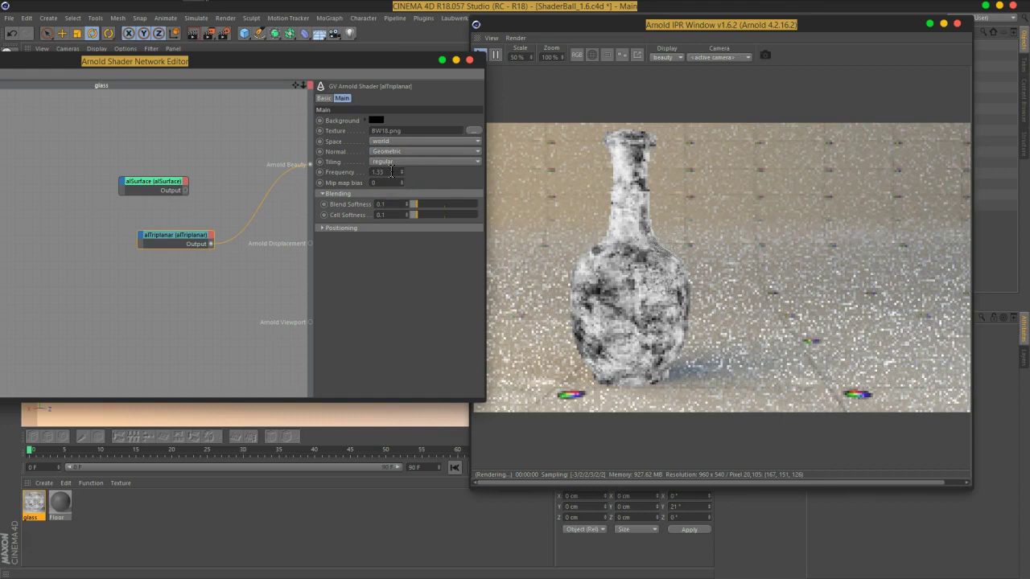
{"action": "left_click", "coordinate": [400, 169]}
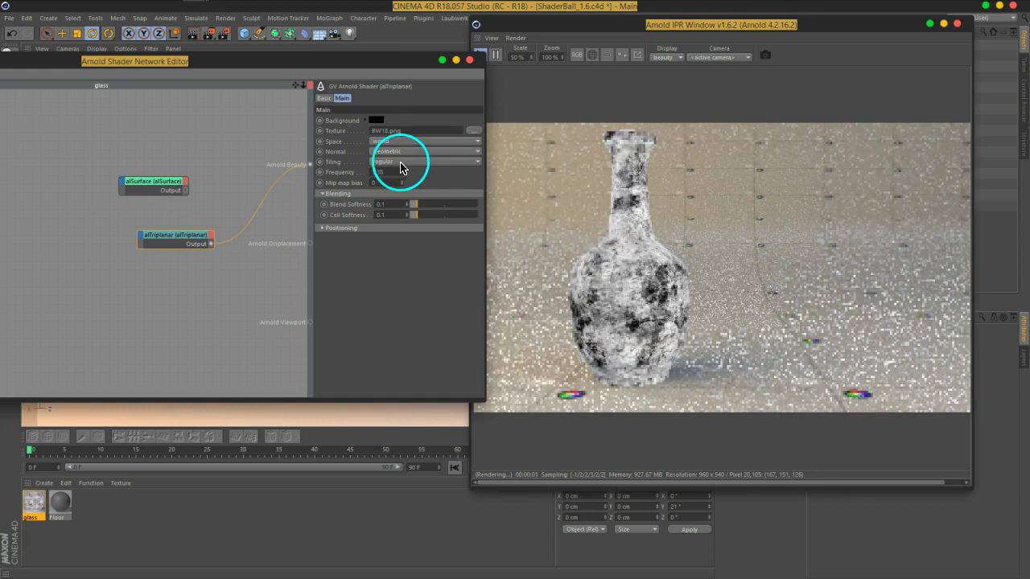
Step: Switch the alTriplanar node's Tiling to cellnoise and set its Blend Softness to 0.19
{"action": "left_click", "coordinate": [401, 162]}
{"action": "left_click", "coordinate": [404, 184]}
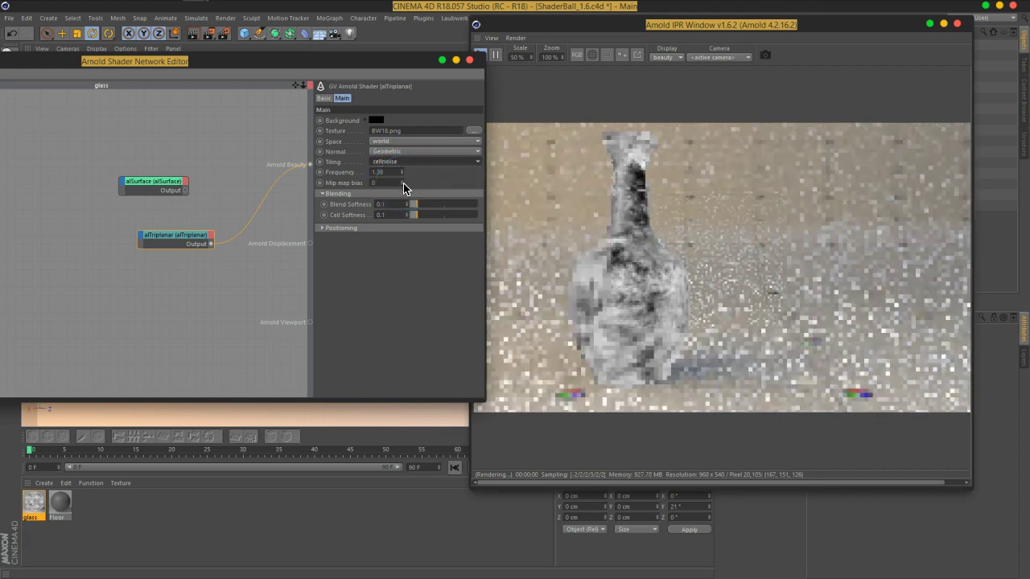
{"action": "left_click_drag", "start_coordinate": [404, 191], "coordinate": [421, 212]}
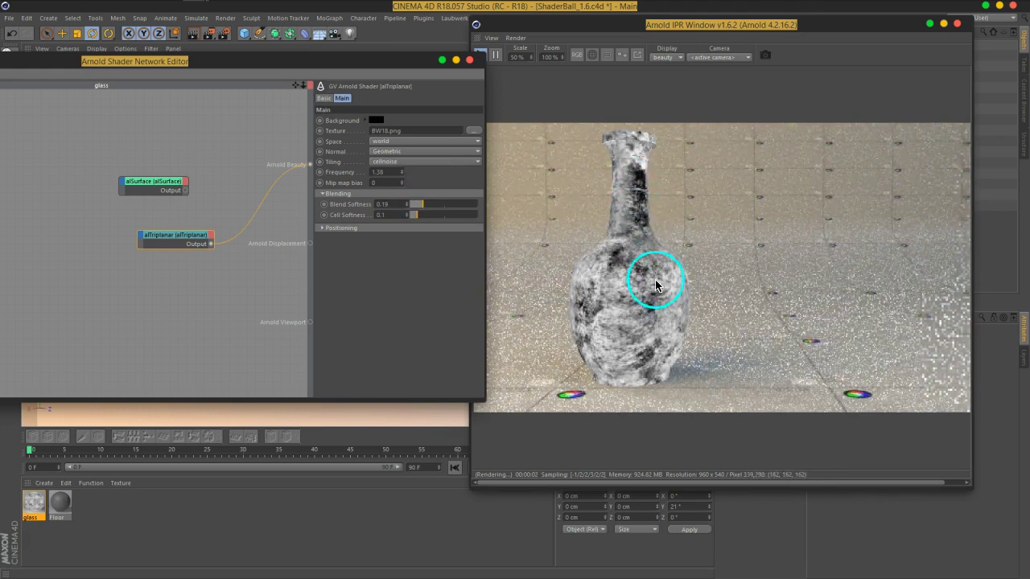
Step: Arrange the shader network editor and IPR render side by side to inspect the cellnoise tiling on the bottle
{"action": "left_click_drag", "start_coordinate": [311, 69], "coordinate": [338, 71]}
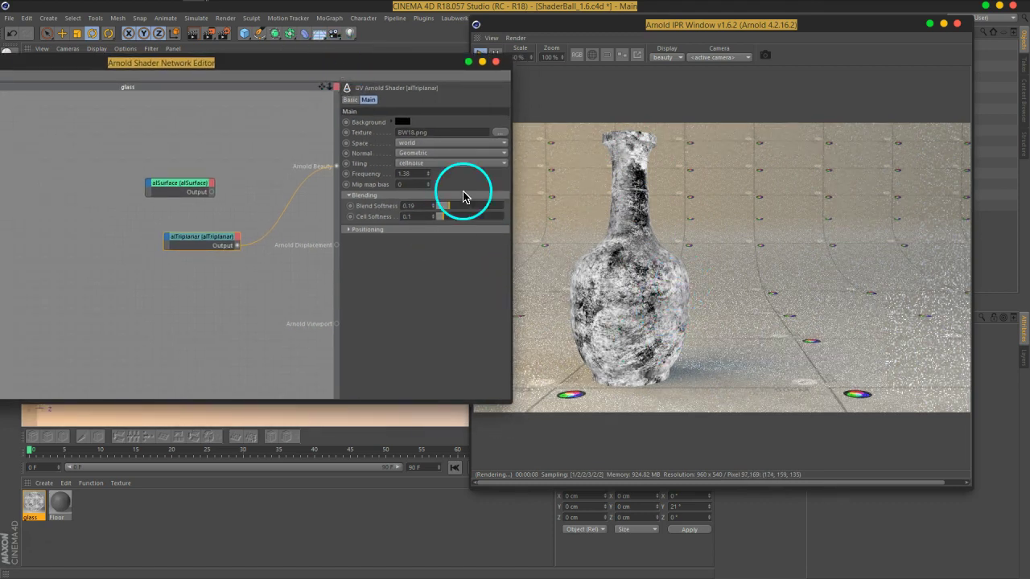
{"action": "left_click_drag", "start_coordinate": [372, 71], "coordinate": [407, 79]}
{"action": "left_click_drag", "start_coordinate": [686, 27], "coordinate": [739, 26]}
{"action": "left_click_drag", "start_coordinate": [449, 66], "coordinate": [418, 33]}
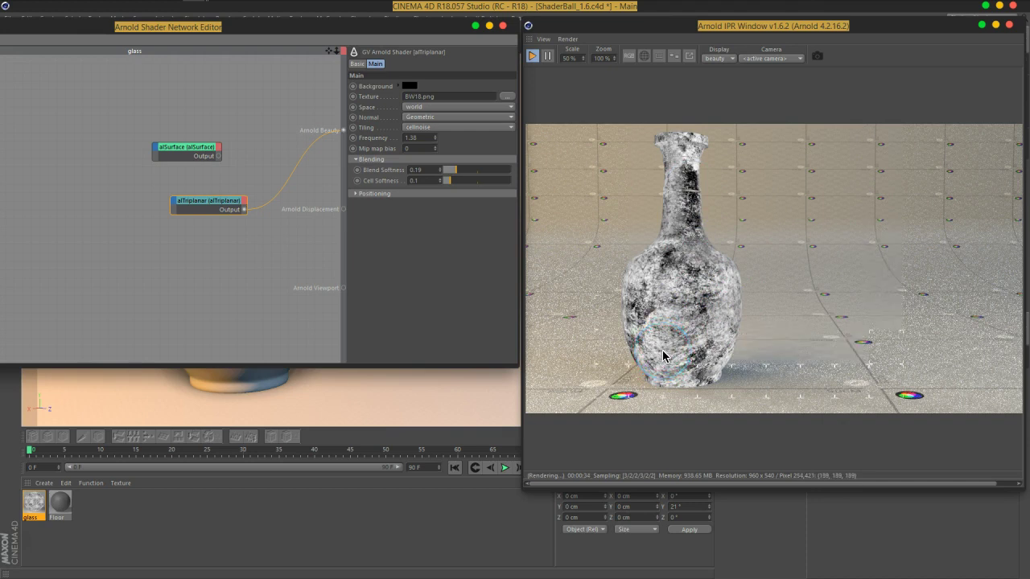
Step: Add a ramp_float node between alTriplanar and Arnold Beauty, feeding alTriplanar into the ramp's Input
{"action": "left_click_drag", "start_coordinate": [319, 38], "coordinate": [547, 86]}
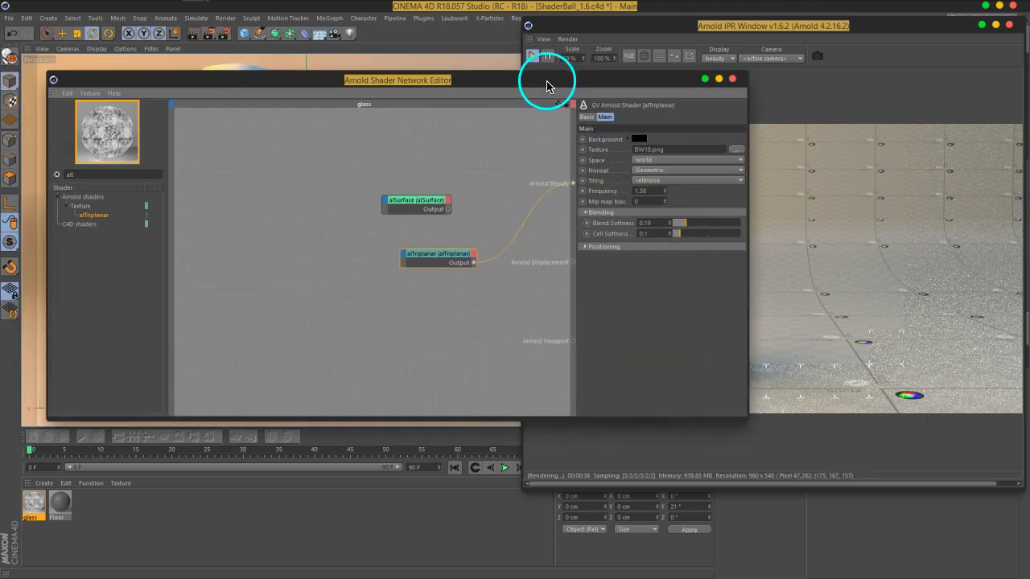
{"action": "key", "text": "BackSpace"}
{"action": "type", "text": "ramp"}
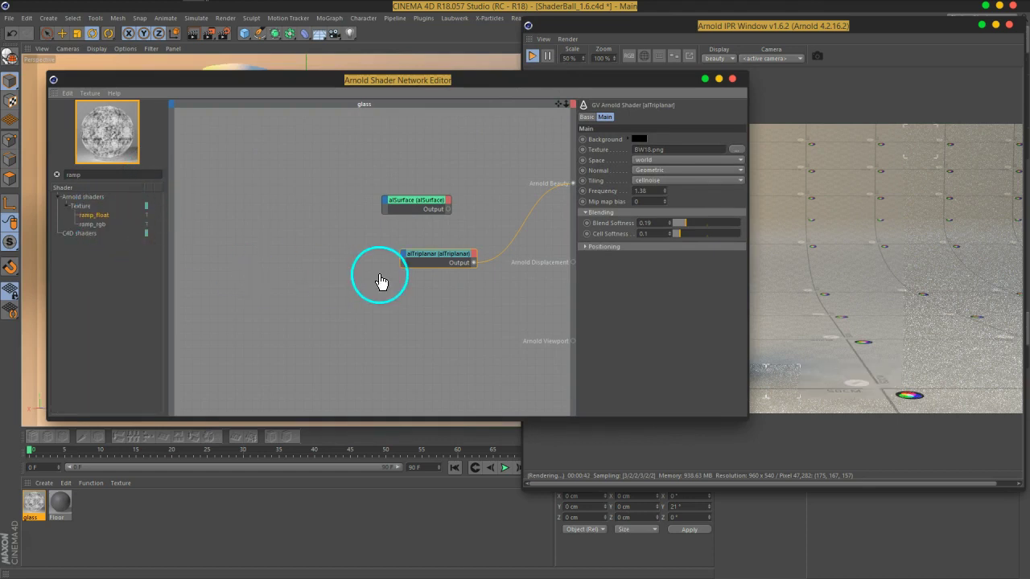
{"action": "left_click_drag", "start_coordinate": [426, 264], "coordinate": [459, 281]}
{"action": "left_click", "coordinate": [414, 258]}
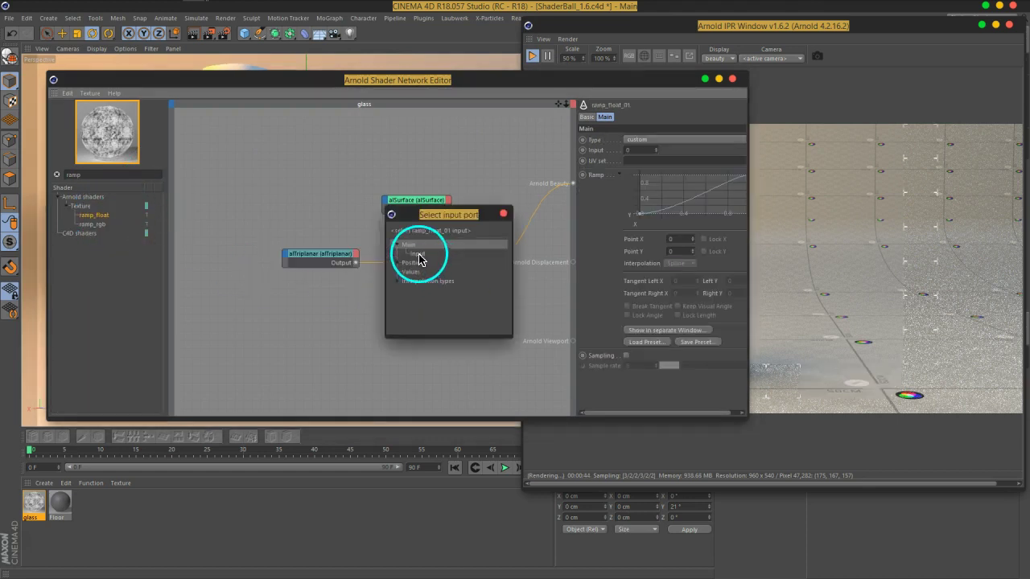
Step: Widen the network editor and shift the ramp curve's end point to about X 0.793, Y 1 for more mask contrast
{"action": "left_click_drag", "start_coordinate": [587, 80], "coordinate": [367, 66]}
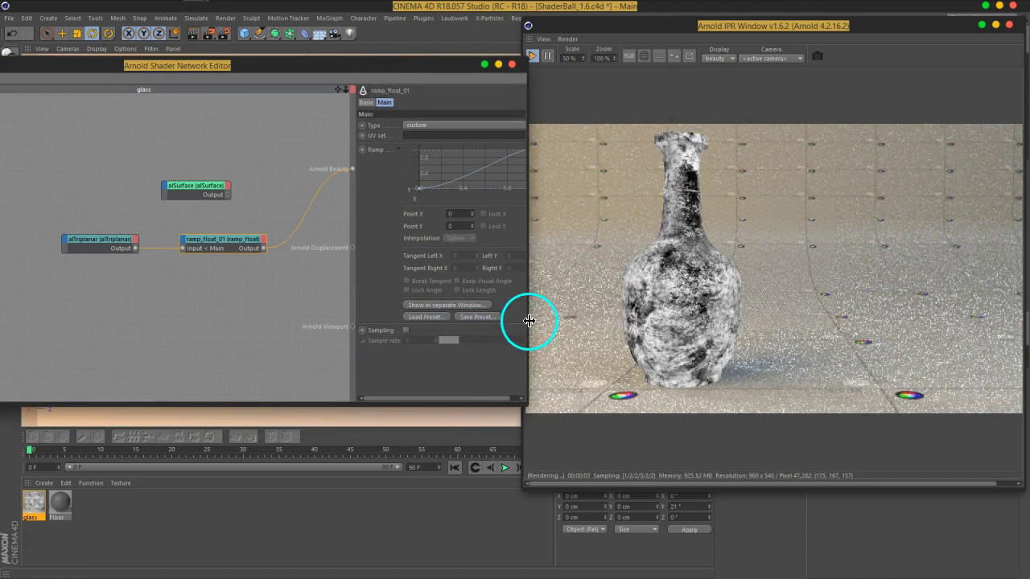
{"action": "left_click_drag", "start_coordinate": [526, 320], "coordinate": [574, 320]}
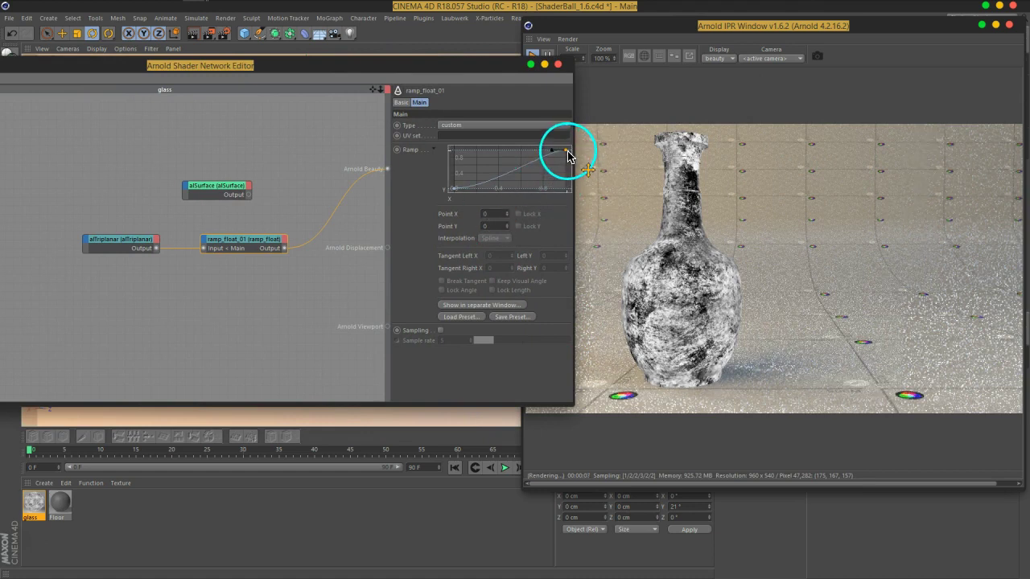
{"action": "left_click_drag", "start_coordinate": [568, 153], "coordinate": [568, 158]}
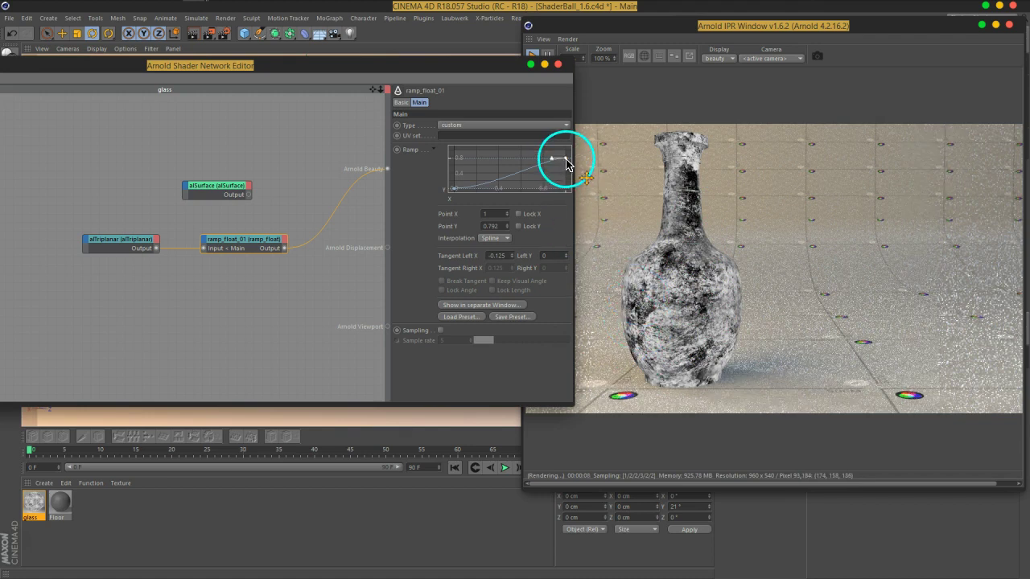
{"action": "left_click_drag", "start_coordinate": [566, 164], "coordinate": [568, 152]}
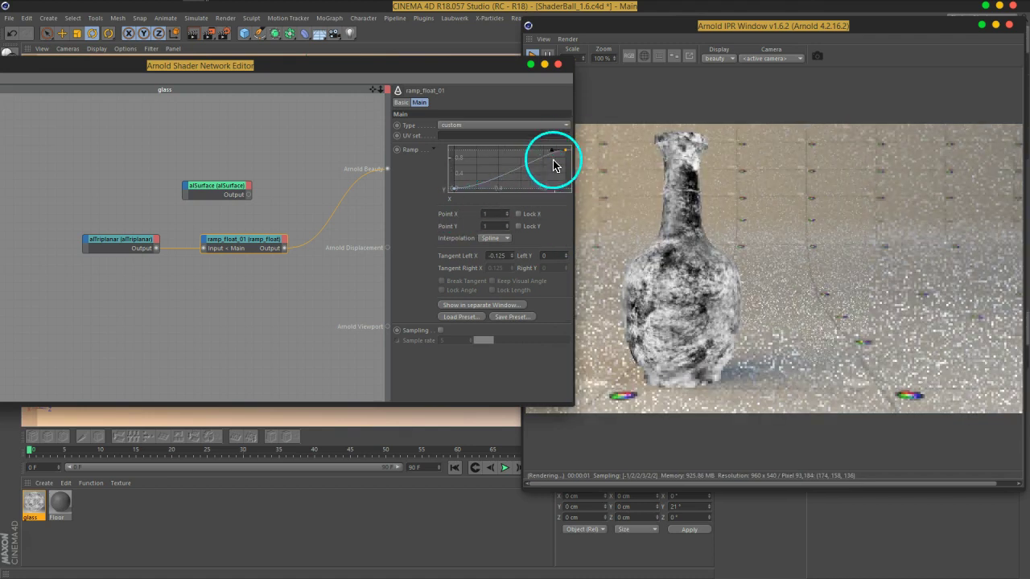
{"action": "left_click_drag", "start_coordinate": [563, 152], "coordinate": [543, 153]}
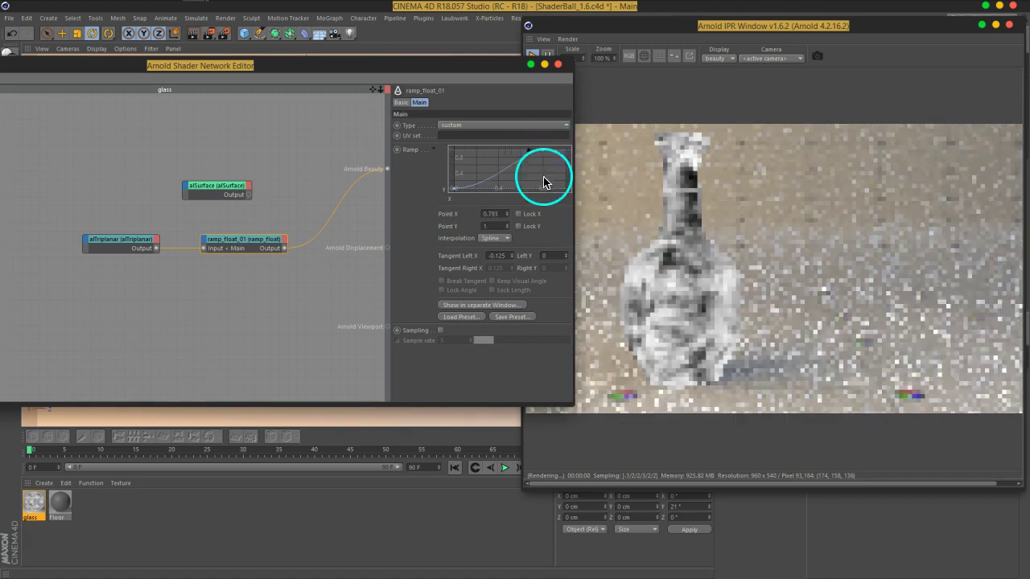
Step: Connect alSurface's output to Arnold Beauty in place of the ramp_float node
{"action": "mouse_move", "coordinate": [740, 340]}
{"action": "left_mouse_down"}
{"action": "mouse_move", "coordinate": [702, 323]}
{"action": "mouse_move", "coordinate": [193, 268]}
{"action": "mouse_move", "coordinate": [286, 250]}
{"action": "left_mouse_up"}
{"action": "left_click_drag", "start_coordinate": [249, 197], "coordinate": [251, 201]}
{"action": "left_click_drag", "start_coordinate": [387, 174], "coordinate": [387, 175]}
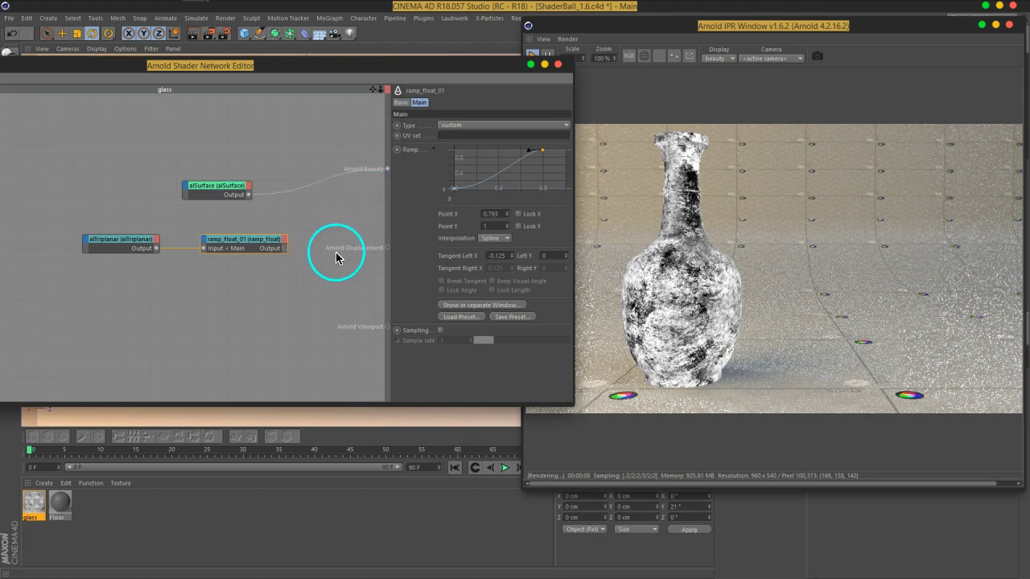
Step: Connect the ramp_float output to alSurface's Specular 1 Roughness and Transmission Roughness, and reposition the alSurface node
{"action": "left_click_drag", "start_coordinate": [285, 252], "coordinate": [286, 252]}
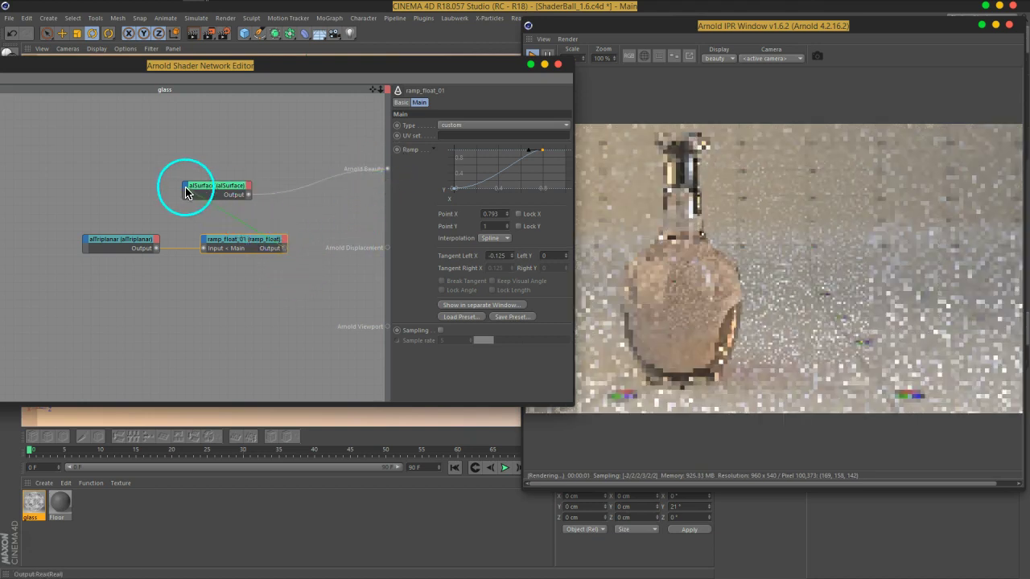
{"action": "left_click_drag", "start_coordinate": [186, 194], "coordinate": [188, 192]}
{"action": "mouse_move", "coordinate": [238, 203]}
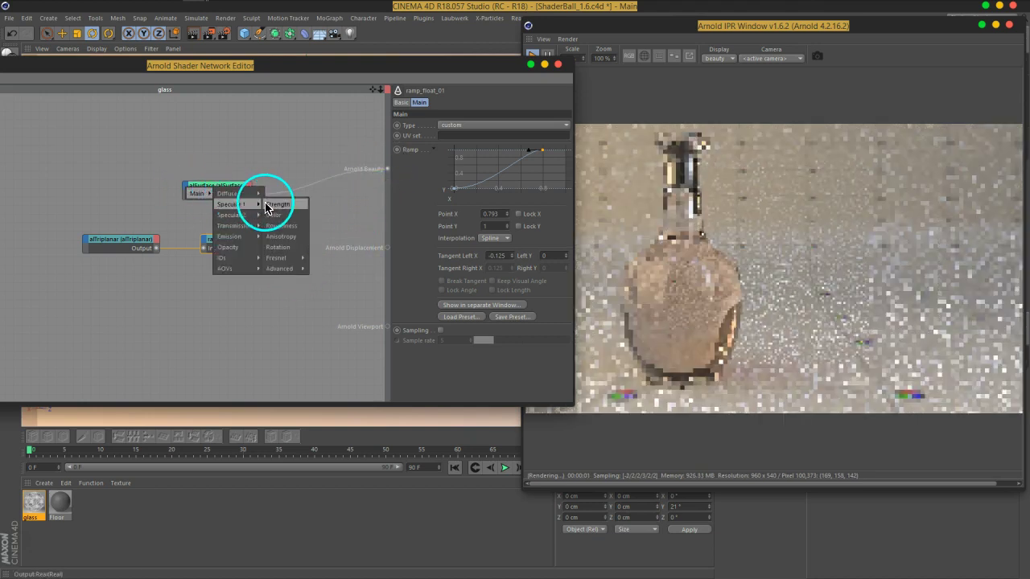
{"action": "left_click", "coordinate": [280, 225]}
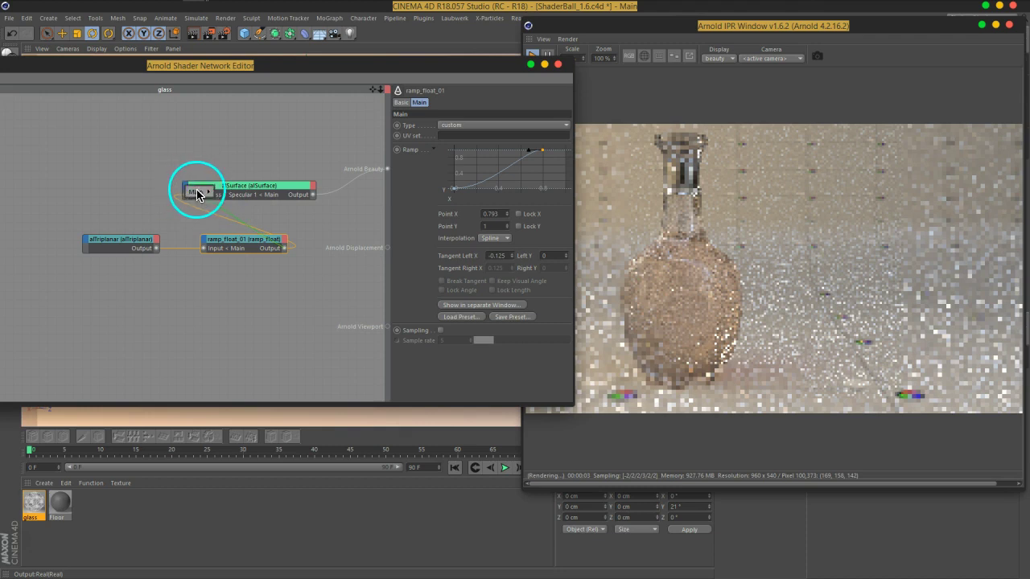
{"action": "mouse_move", "coordinate": [198, 193]}
{"action": "mouse_move", "coordinate": [235, 224]}
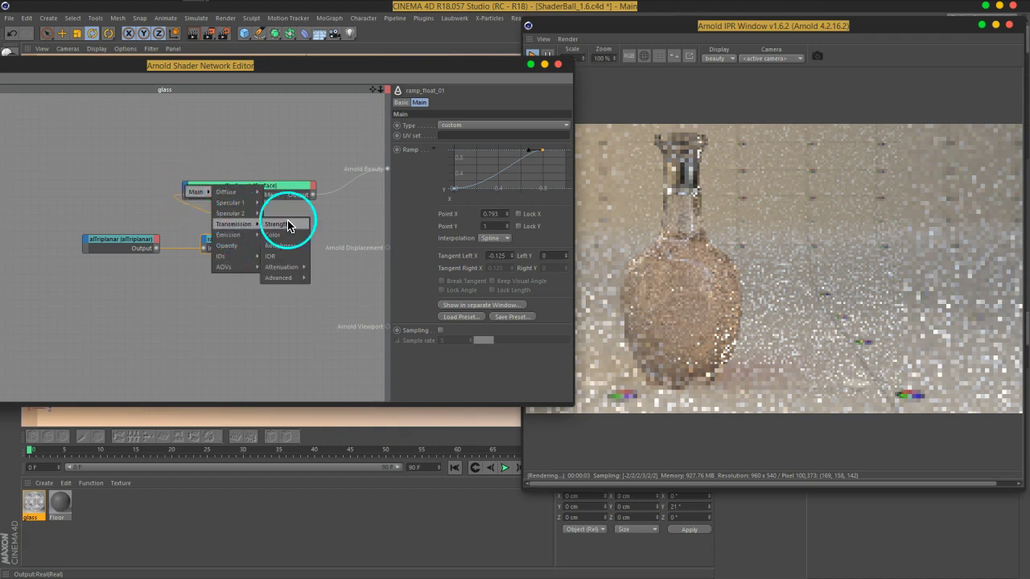
{"action": "left_click", "coordinate": [276, 245]}
{"action": "left_click_drag", "start_coordinate": [272, 196], "coordinate": [326, 160]}
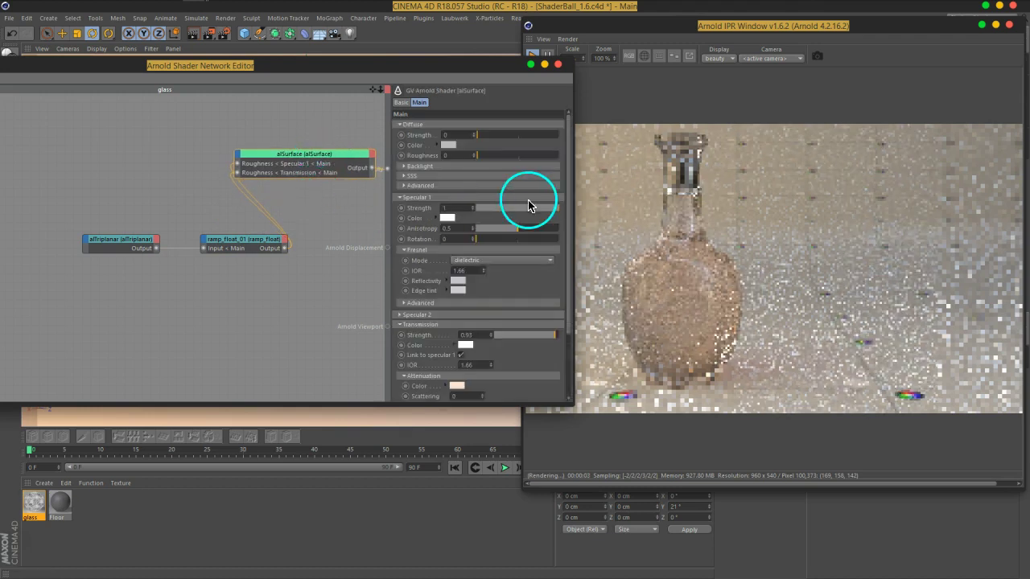
Step: Set the IPR render Scale to 100% and limit rendering to a region around the bottle
{"action": "left_click_drag", "start_coordinate": [469, 66], "coordinate": [368, 48]}
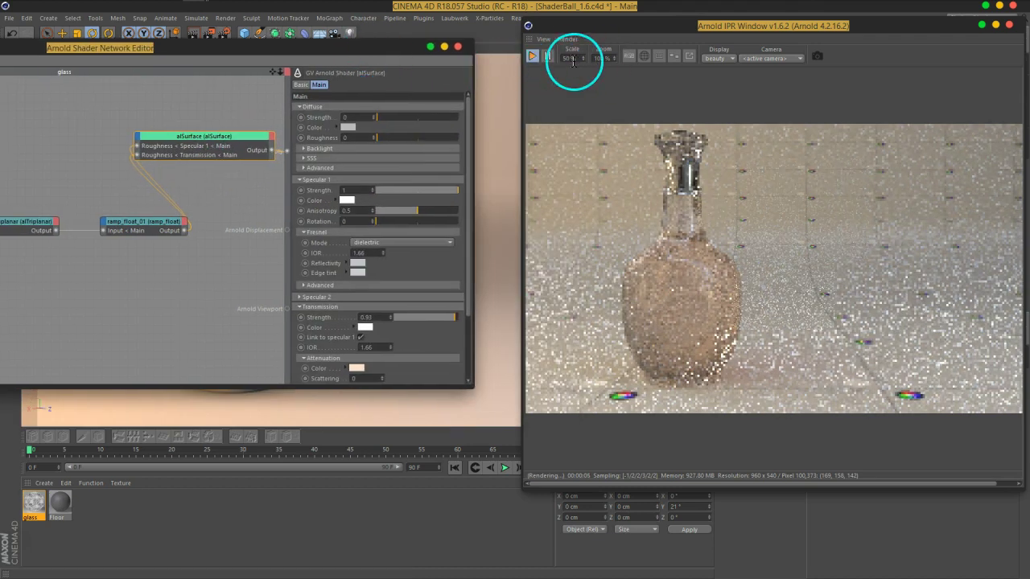
{"action": "left_click", "coordinate": [571, 73]}
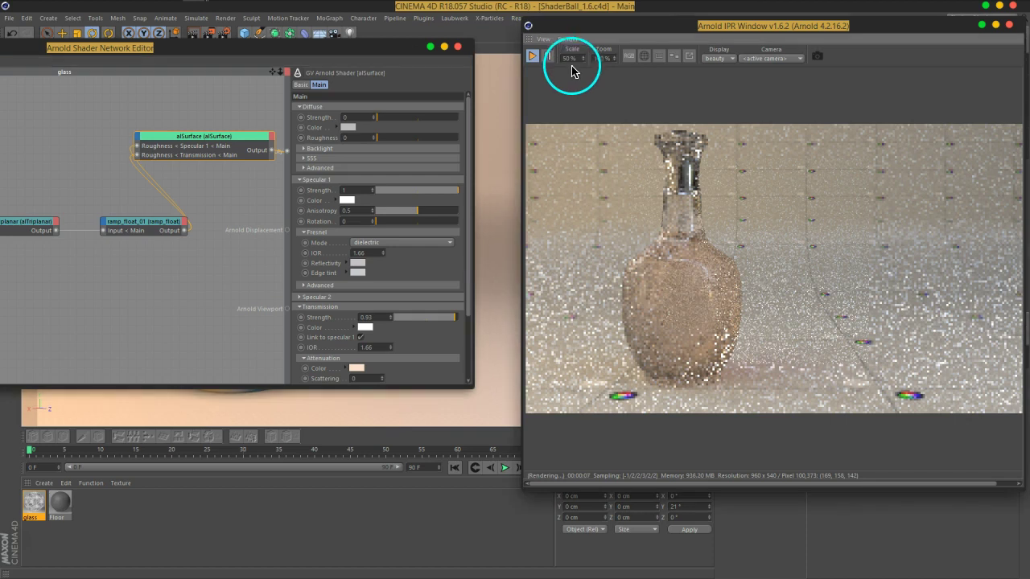
{"action": "left_click", "coordinate": [572, 60]}
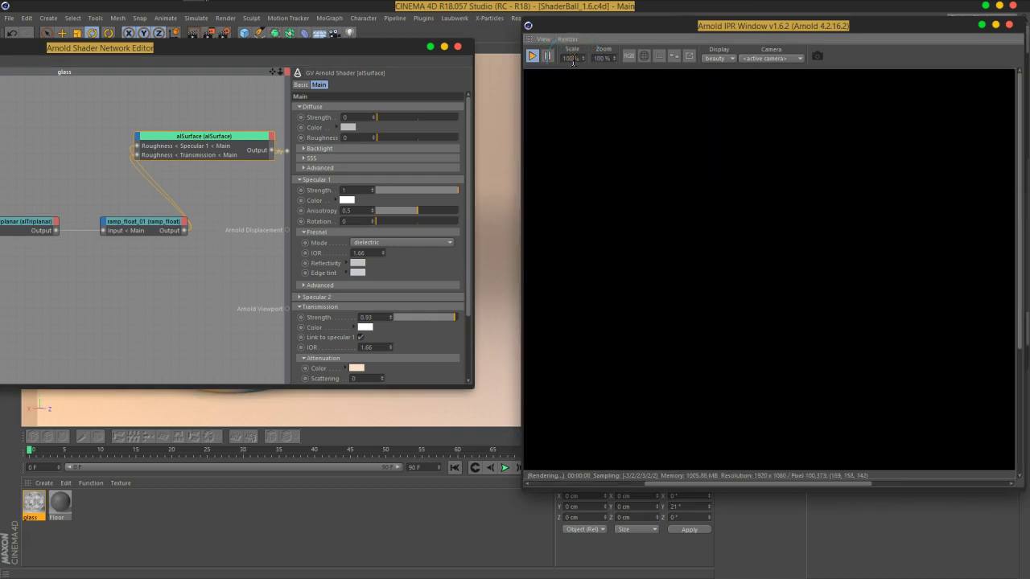
{"action": "left_click_drag", "start_coordinate": [781, 363], "coordinate": [793, 314]}
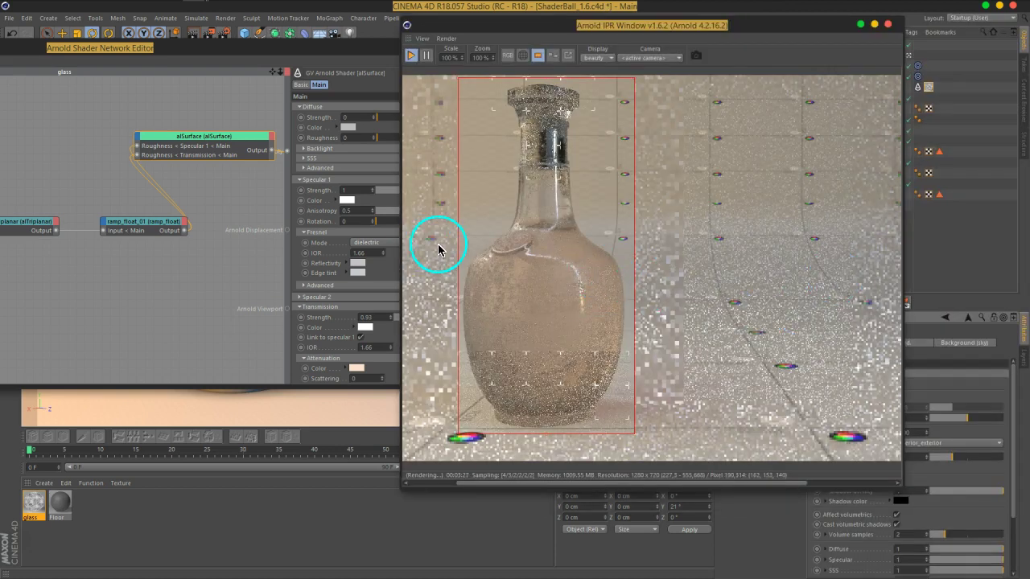
Step: Preview the ramp through Arnold Beauty, set the alTriplanar node's Frequency to 1, and inspect the mask on the bottle
{"action": "left_click", "coordinate": [46, 229]}
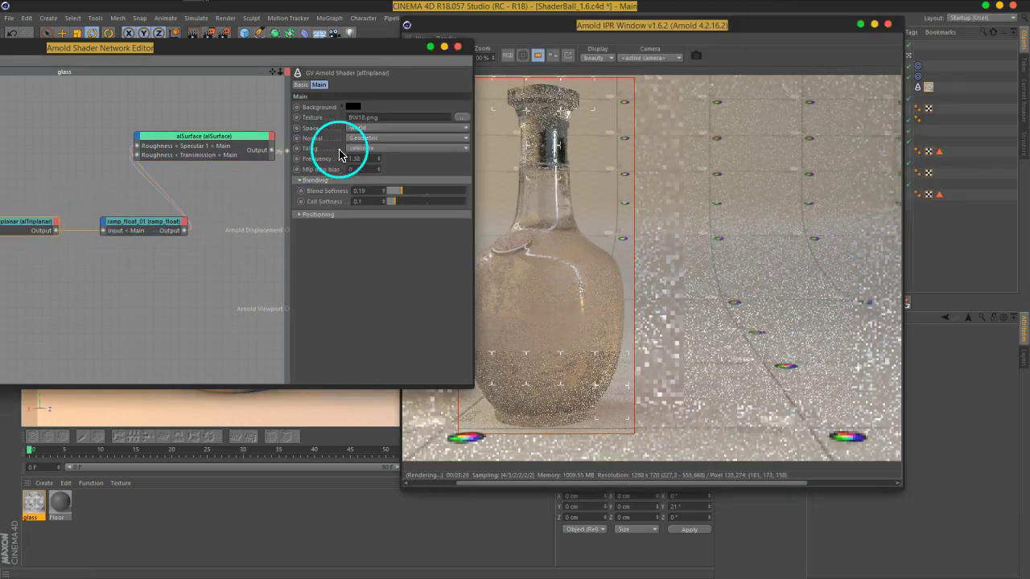
{"action": "left_click_drag", "start_coordinate": [390, 58], "coordinate": [346, 61]}
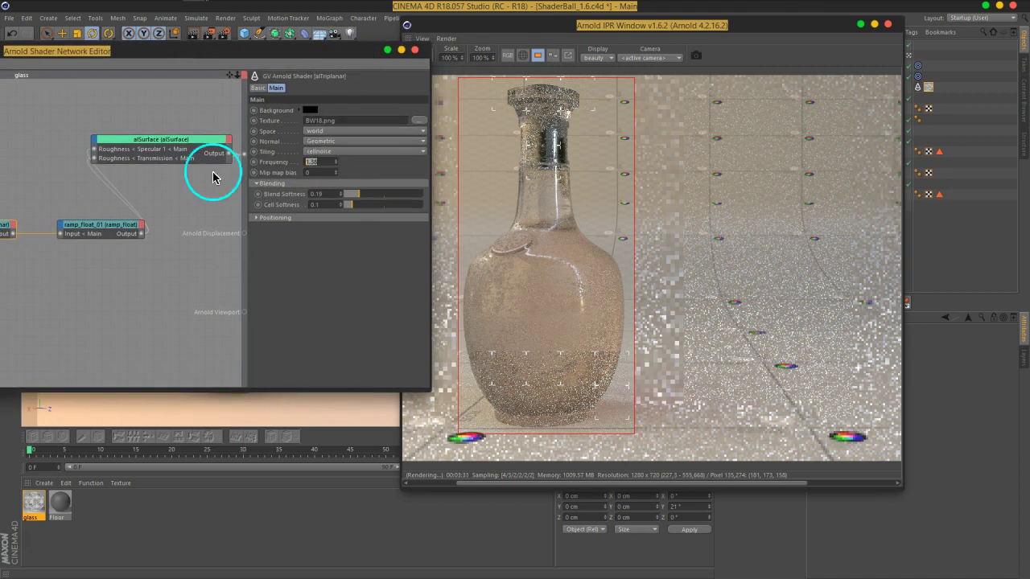
{"action": "left_click_drag", "start_coordinate": [247, 165], "coordinate": [322, 161]}
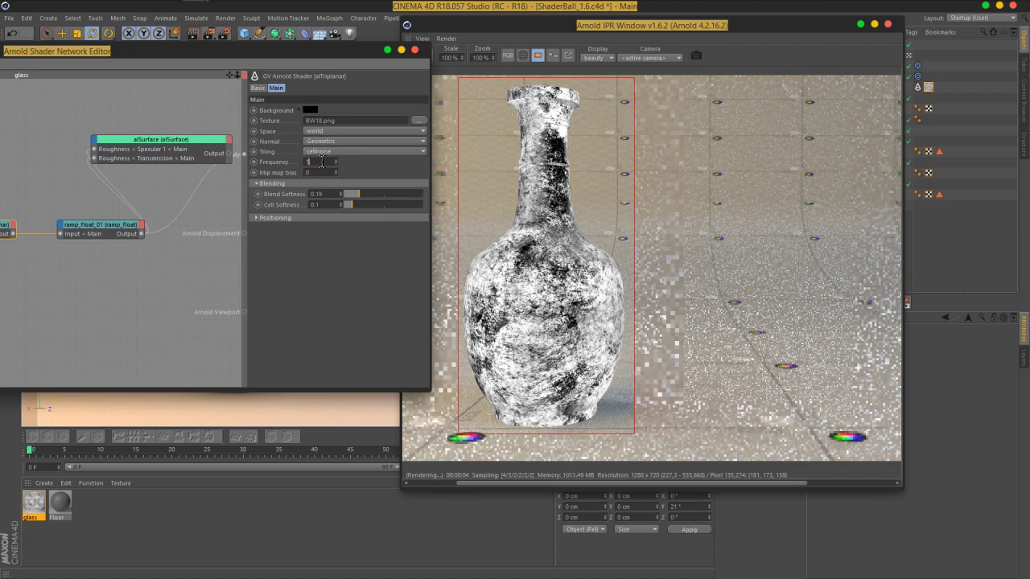
{"action": "key", "text": "Return"}
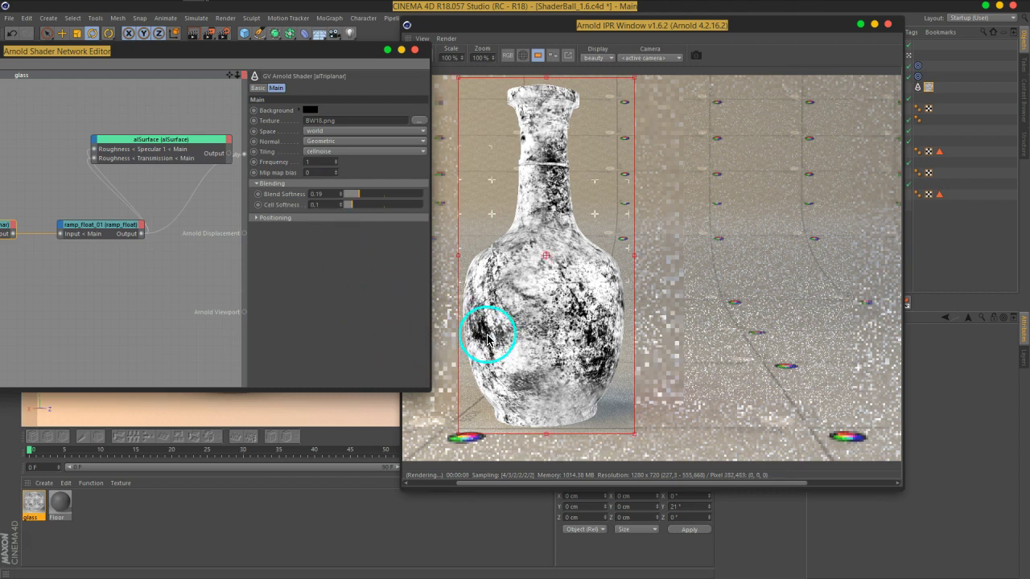
{"action": "left_click_drag", "start_coordinate": [489, 342], "coordinate": [609, 349]}
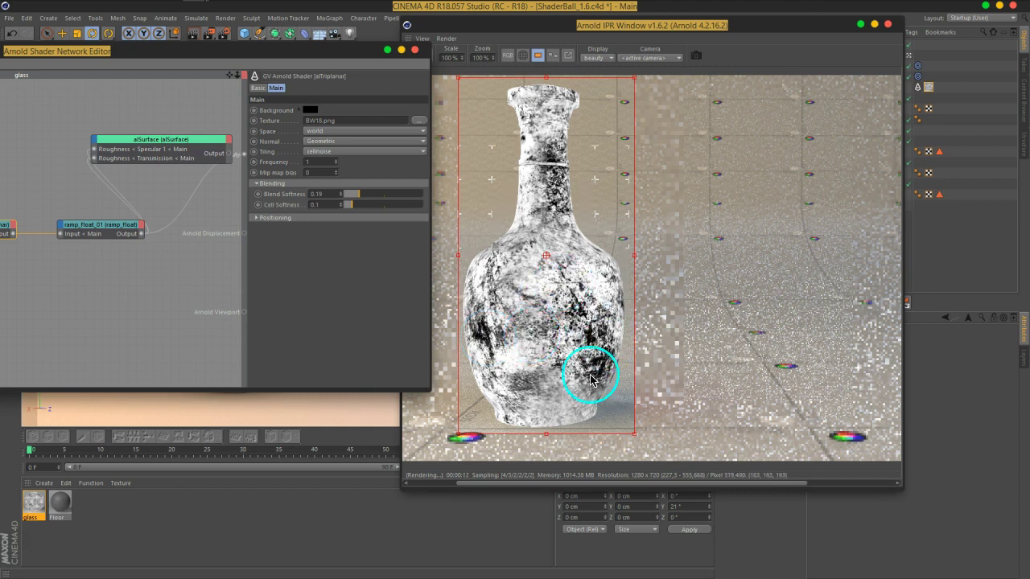
Step: Try inverting the ramp_float curve by lowering its upper point to Y 0, and restore the rising curve
{"action": "left_click_drag", "start_coordinate": [306, 47], "coordinate": [242, 46]}
{"action": "left_click", "coordinate": [233, 145]}
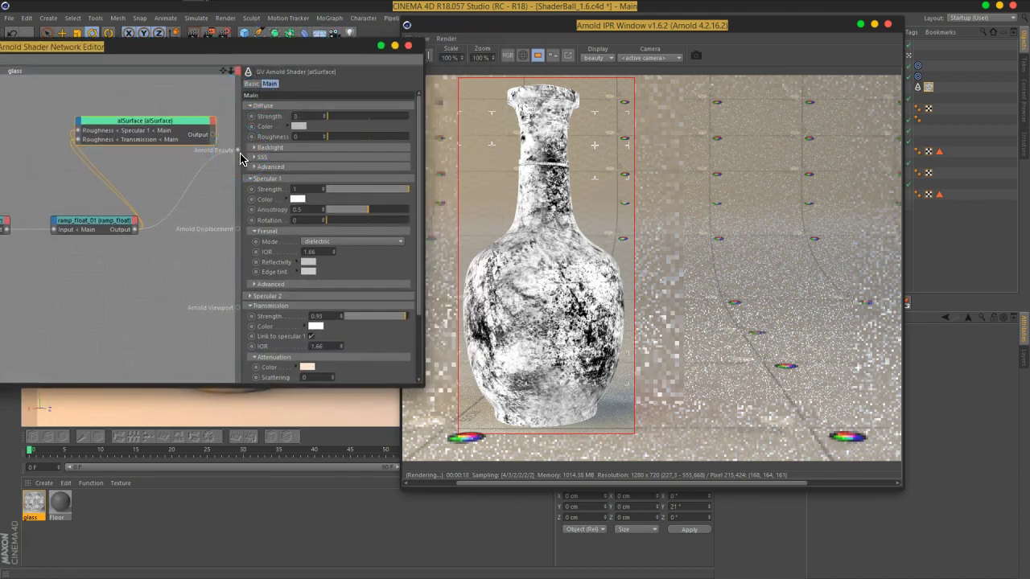
{"action": "left_click", "coordinate": [70, 229]}
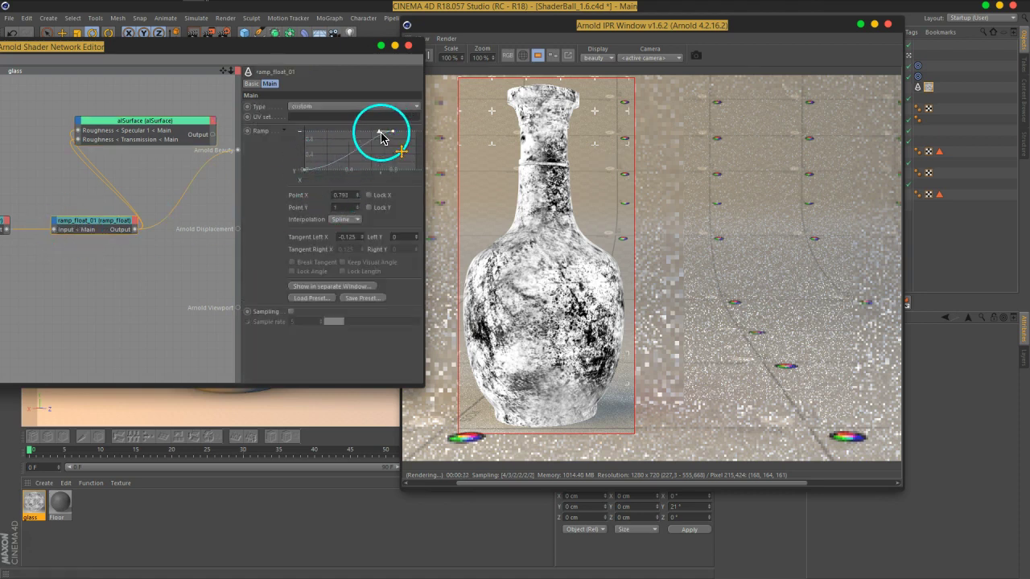
{"action": "left_click_drag", "start_coordinate": [395, 133], "coordinate": [383, 177]}
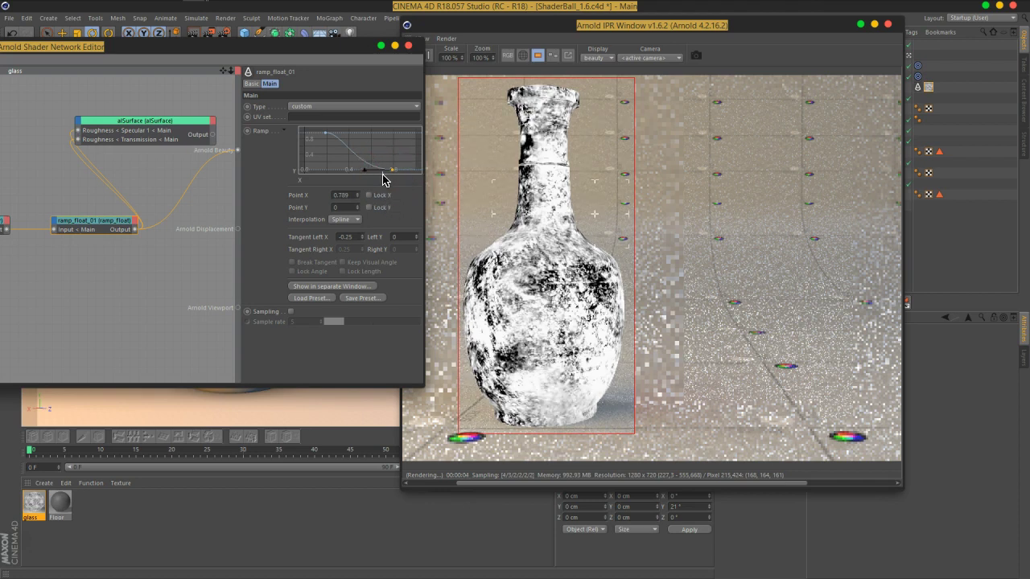
{"action": "left_click_drag", "start_coordinate": [392, 171], "coordinate": [309, 185]}
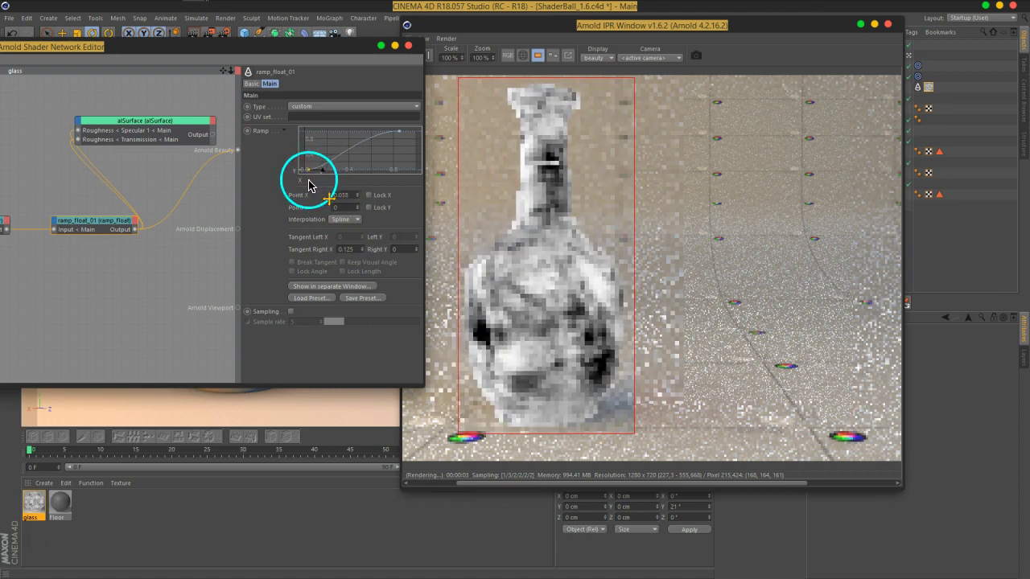
Step: Shape the ramp_float curve with its start point at X 0, Y 0 and its upper point at about X 0.702, Y 0.708
{"action": "left_click_drag", "start_coordinate": [407, 138], "coordinate": [383, 134]}
{"action": "left_click", "coordinate": [398, 232]}
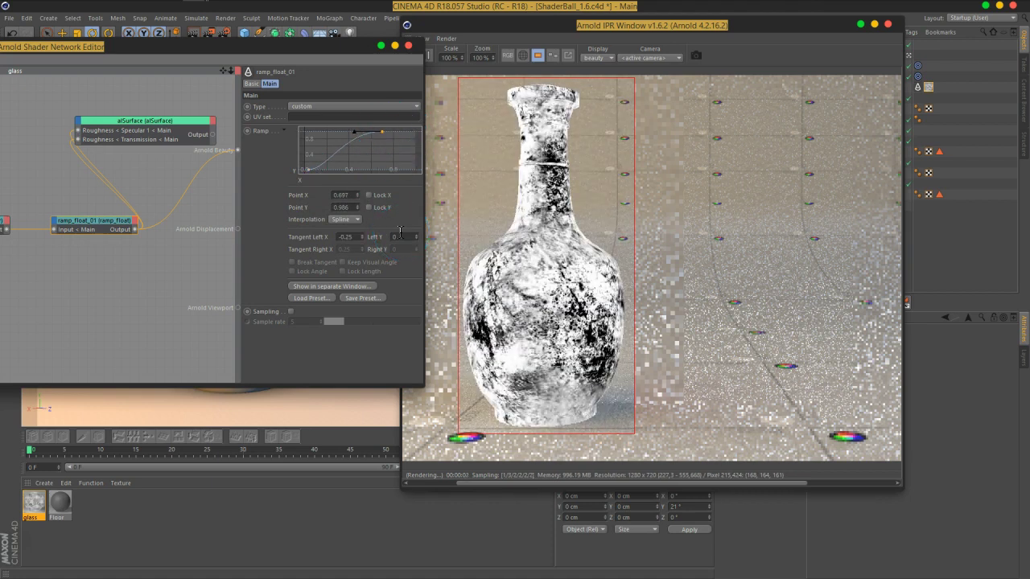
{"action": "left_click", "coordinate": [304, 170]}
{"action": "left_click", "coordinate": [305, 173]}
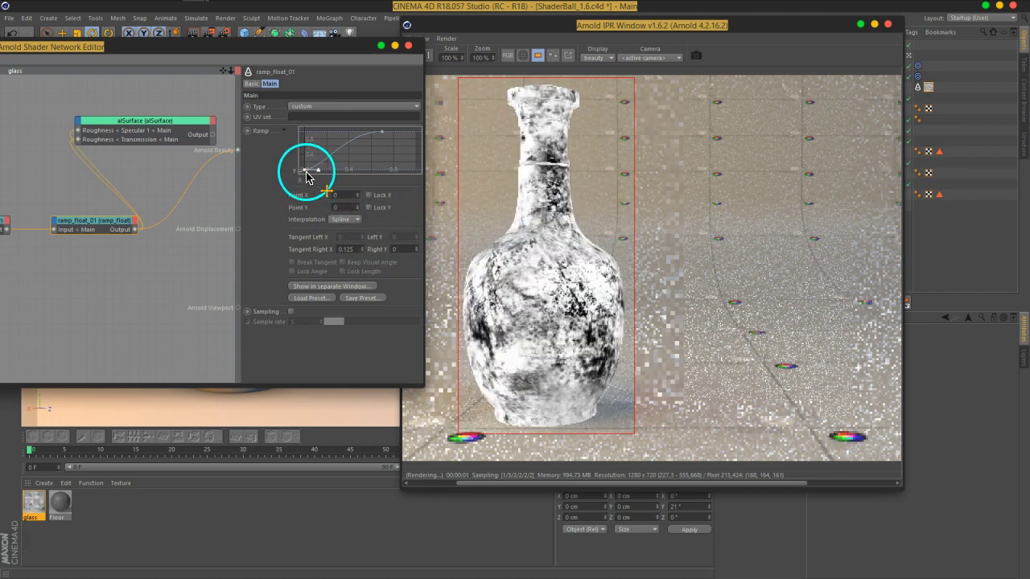
{"action": "mouse_move", "coordinate": [305, 174]}
{"action": "left_mouse_down"}
{"action": "mouse_move", "coordinate": [298, 166]}
{"action": "mouse_move", "coordinate": [301, 207]}
{"action": "mouse_move", "coordinate": [306, 169]}
{"action": "mouse_move", "coordinate": [301, 185]}
{"action": "left_mouse_up"}
{"action": "left_click_drag", "start_coordinate": [383, 132], "coordinate": [375, 193]}
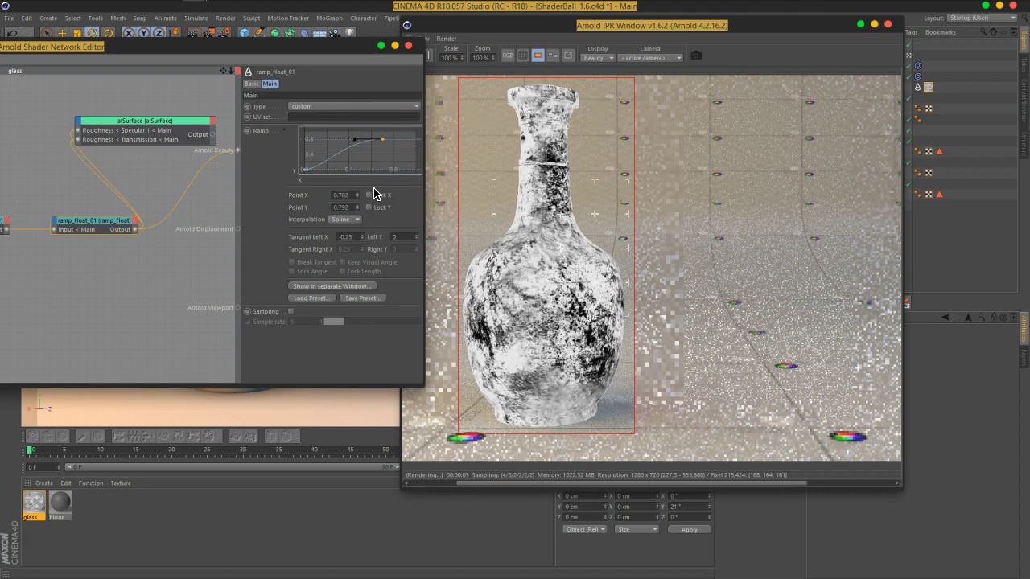
{"action": "left_click_drag", "start_coordinate": [436, 146], "coordinate": [384, 149]}
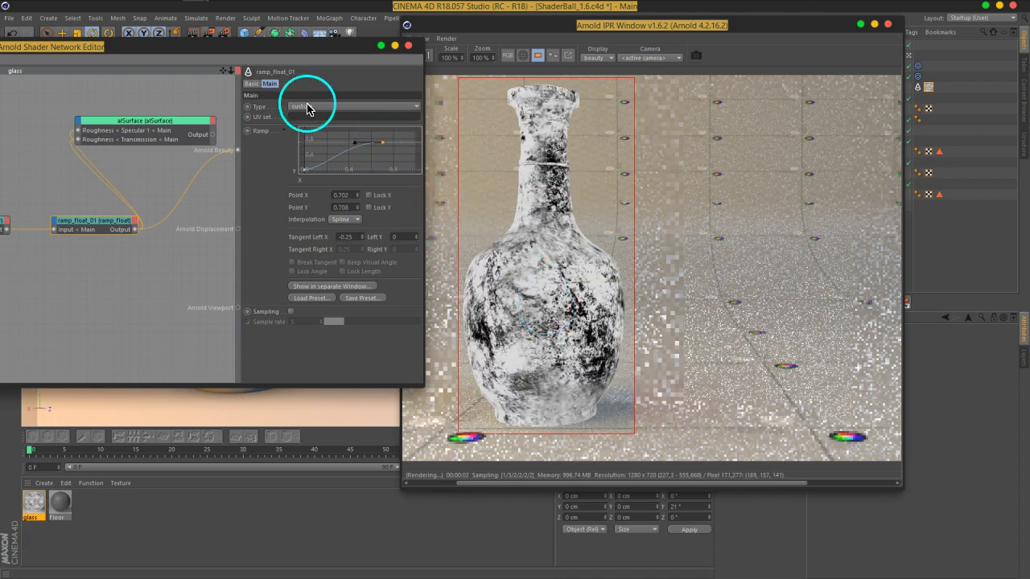
Step: Reconnect alSurface's output to Arnold Beauty and set its Transmission Strength to 0.97
{"action": "left_click_drag", "start_coordinate": [212, 141], "coordinate": [225, 202]}
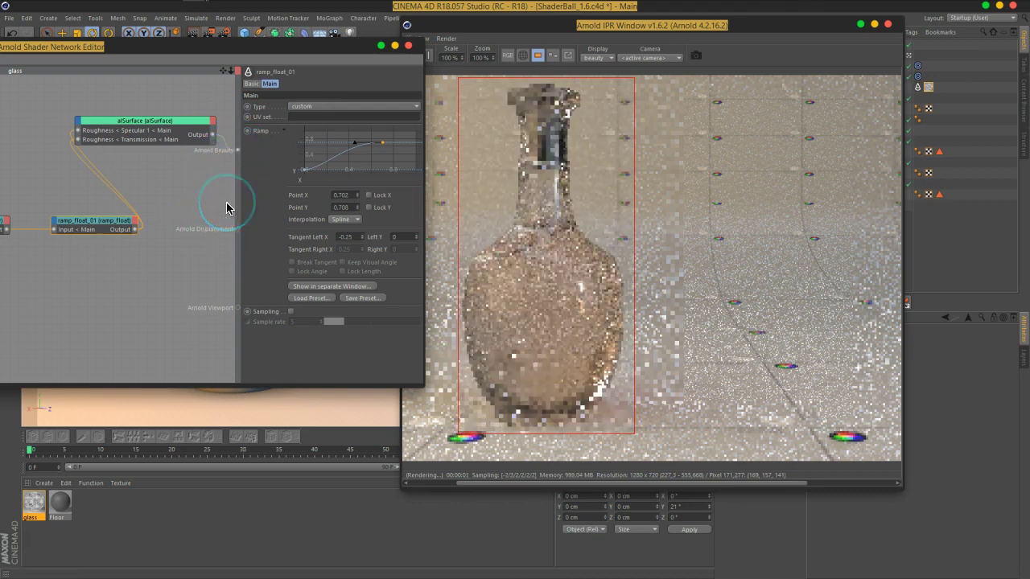
{"action": "left_click", "coordinate": [138, 123]}
{"action": "left_click_drag", "start_coordinate": [366, 318], "coordinate": [408, 323]}
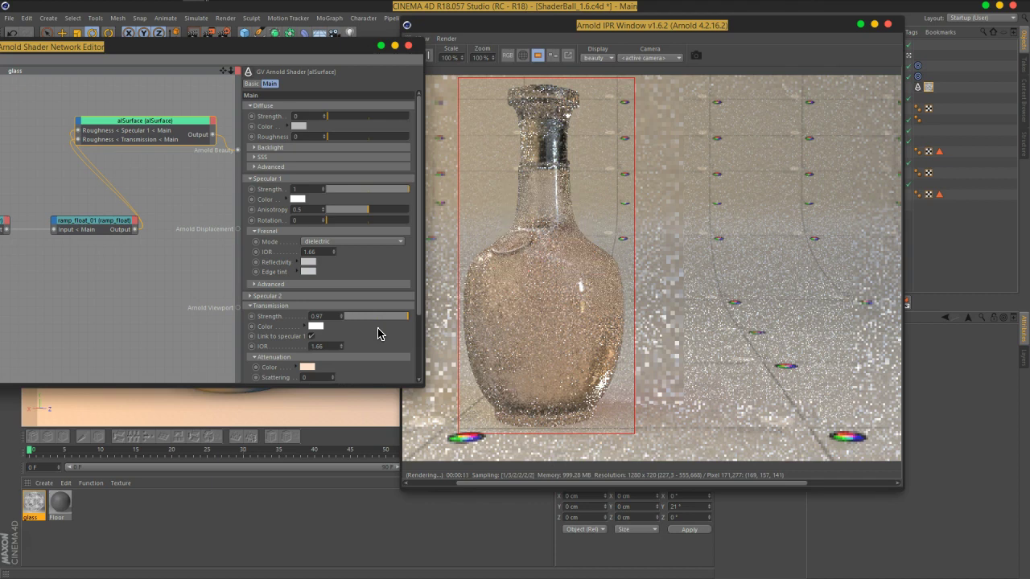
Step: Set alSurface's transmission Attenuation Density scale to 3
{"action": "scroll", "coordinate": [382, 312], "scroll_direction": "down", "scroll_amount": 2}
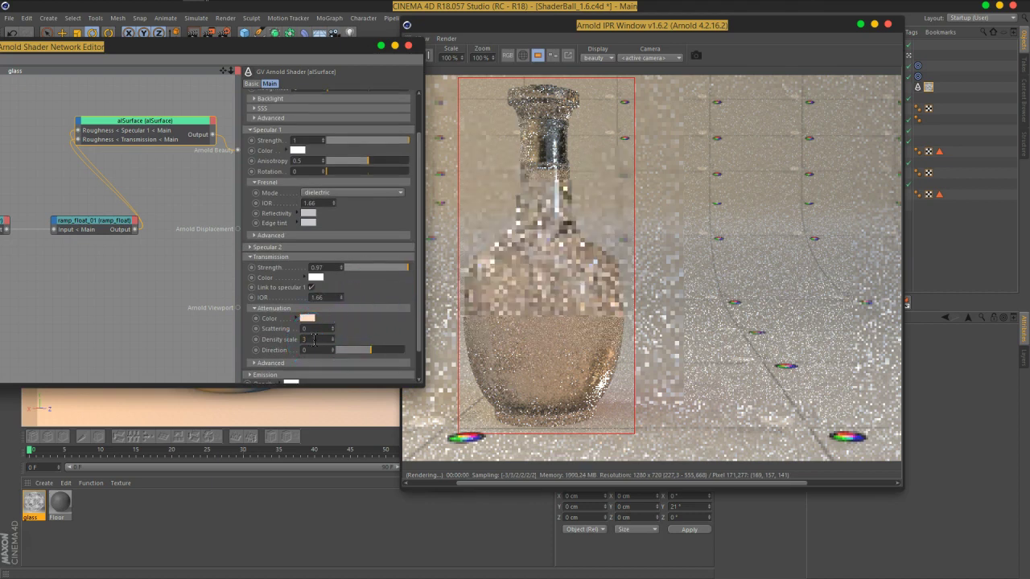
{"action": "key", "text": "Return"}
{"action": "left_click", "coordinate": [310, 331]}
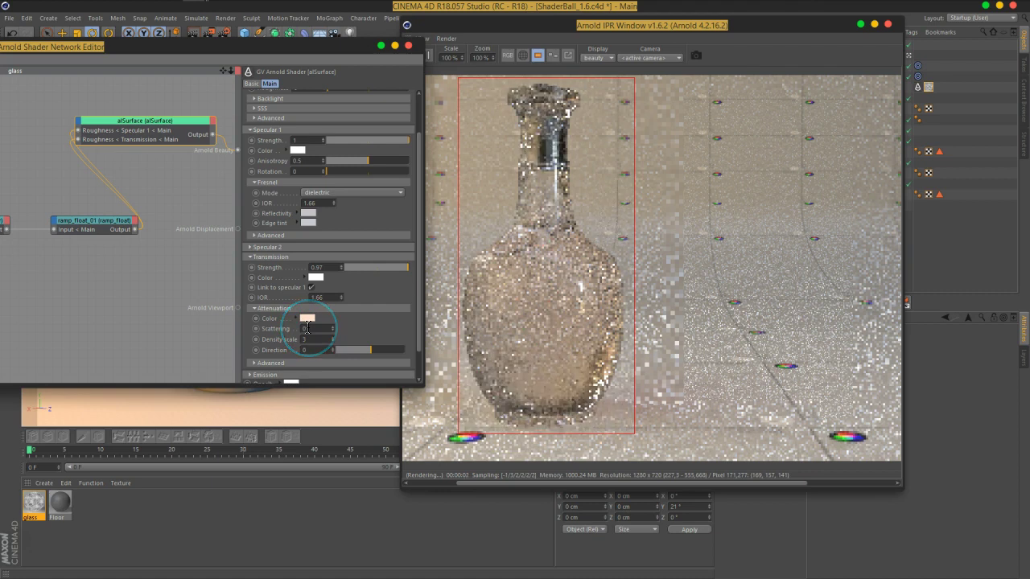
{"action": "left_click", "coordinate": [356, 328]}
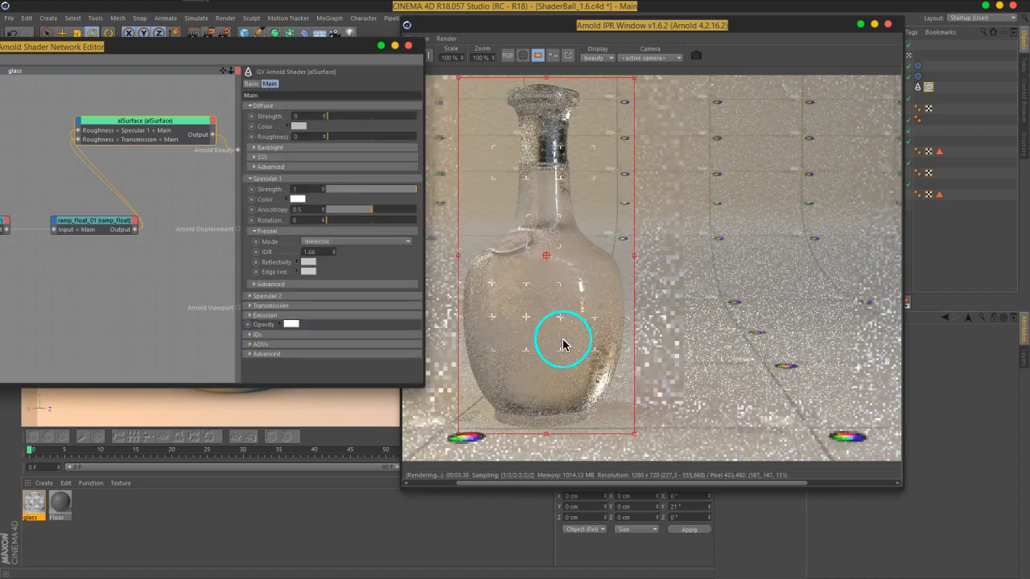
Step: Inspect the glass in the IPR render and lower ramp_float's upper point to about X 0.707, Y 0.528
{"action": "left_click_drag", "start_coordinate": [563, 340], "coordinate": [555, 285]}
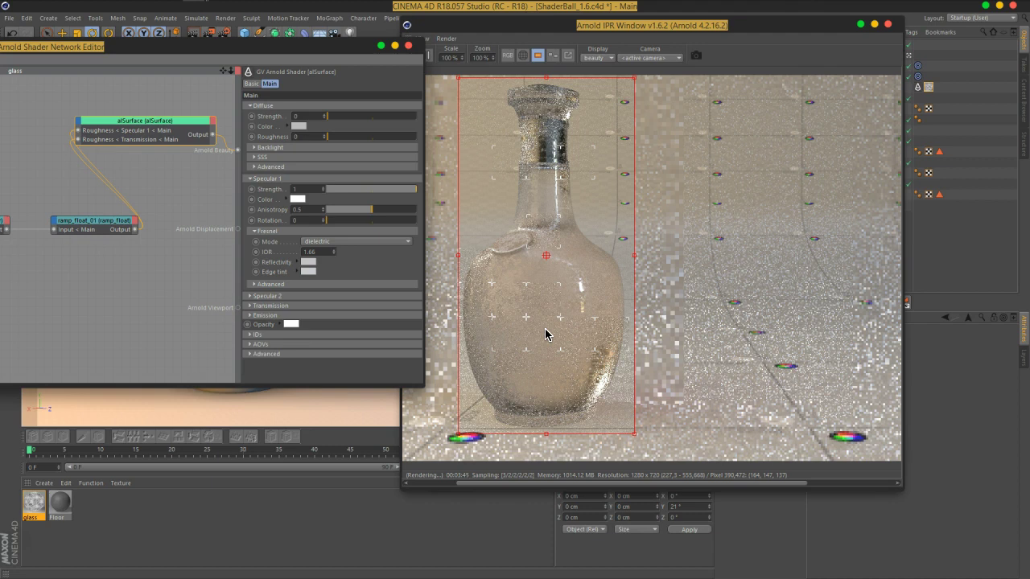
{"action": "left_click", "coordinate": [99, 219]}
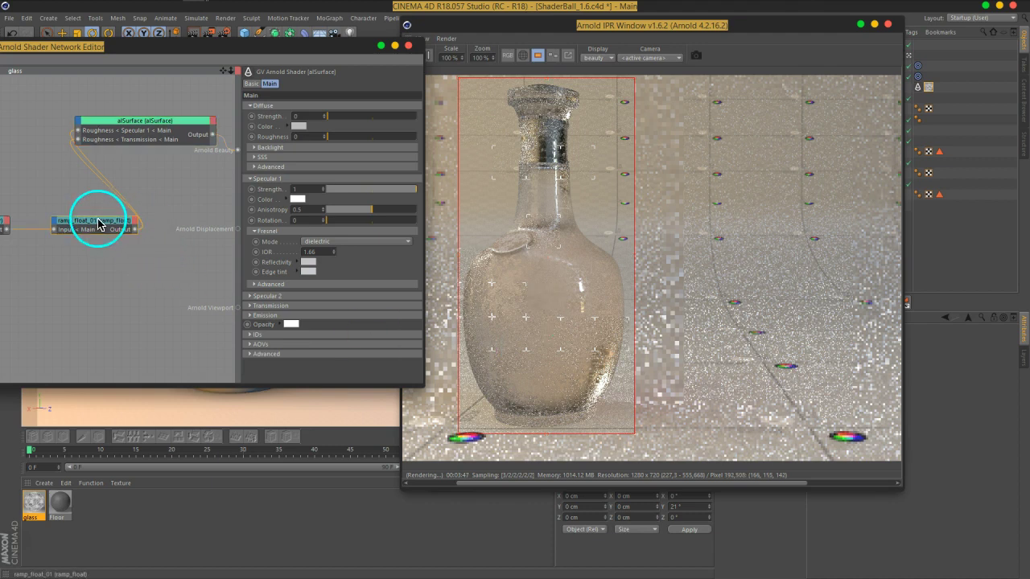
{"action": "left_click_drag", "start_coordinate": [363, 169], "coordinate": [386, 154]}
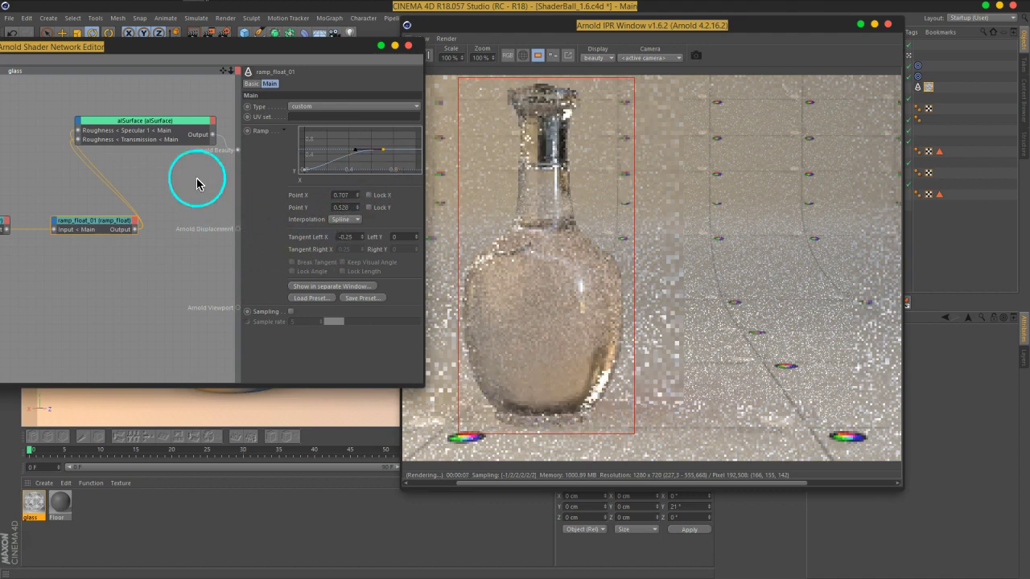
Step: Set Extra samples to 1 in alSurface's advanced Transmission settings
{"action": "left_click", "coordinate": [160, 127]}
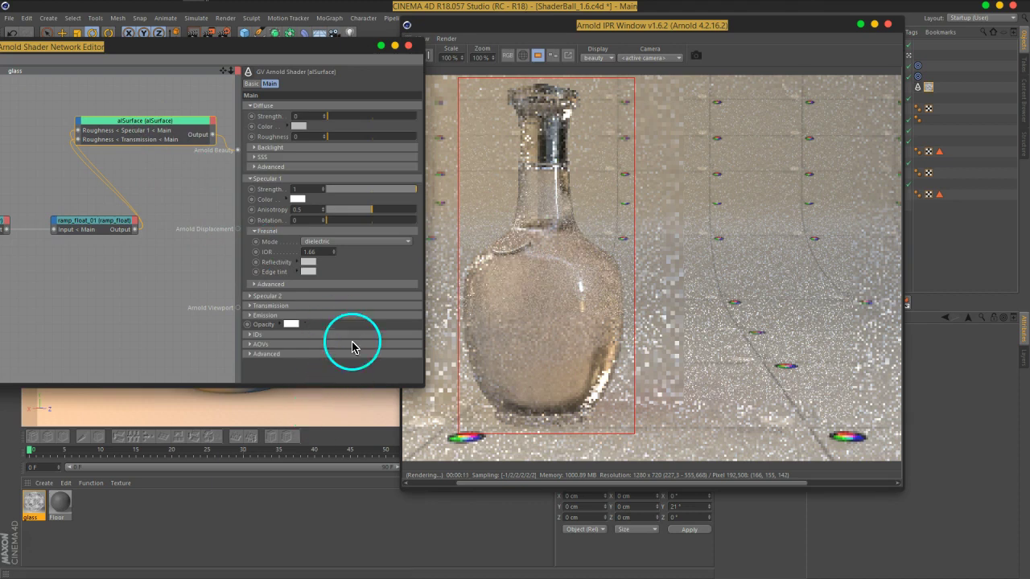
{"action": "left_click", "coordinate": [270, 309]}
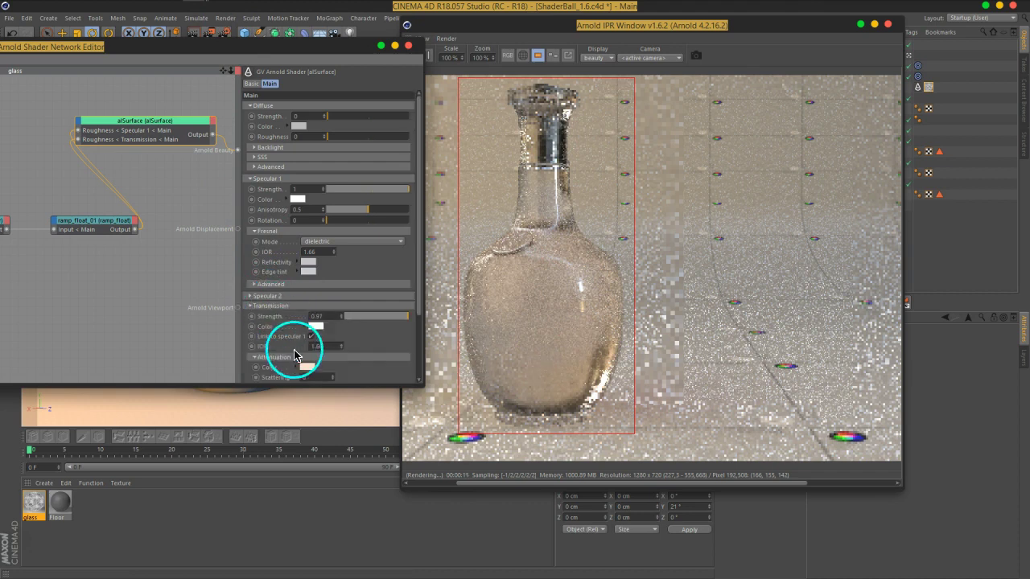
{"action": "scroll", "coordinate": [367, 314], "scroll_direction": "down", "scroll_amount": 3}
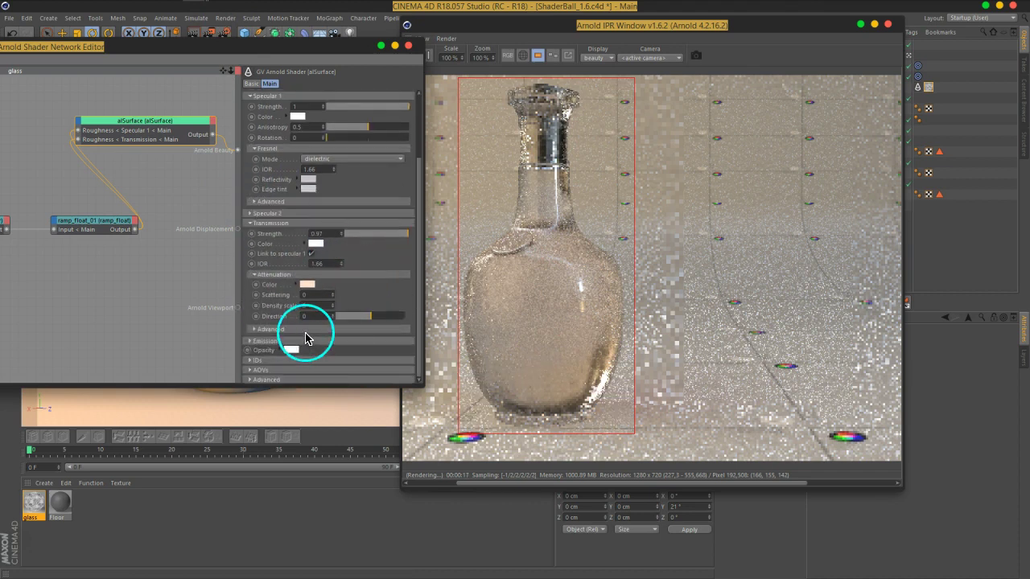
{"action": "left_click", "coordinate": [307, 330]}
{"action": "scroll", "coordinate": [361, 299], "scroll_direction": "down", "scroll_amount": 2}
{"action": "left_click", "coordinate": [368, 303]}
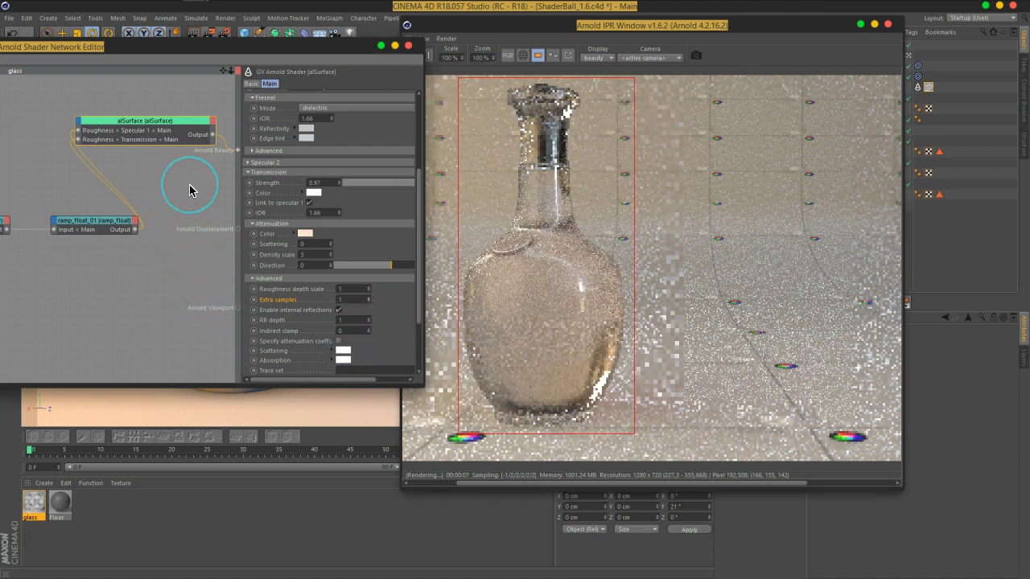
{"action": "left_click", "coordinate": [220, 37]}
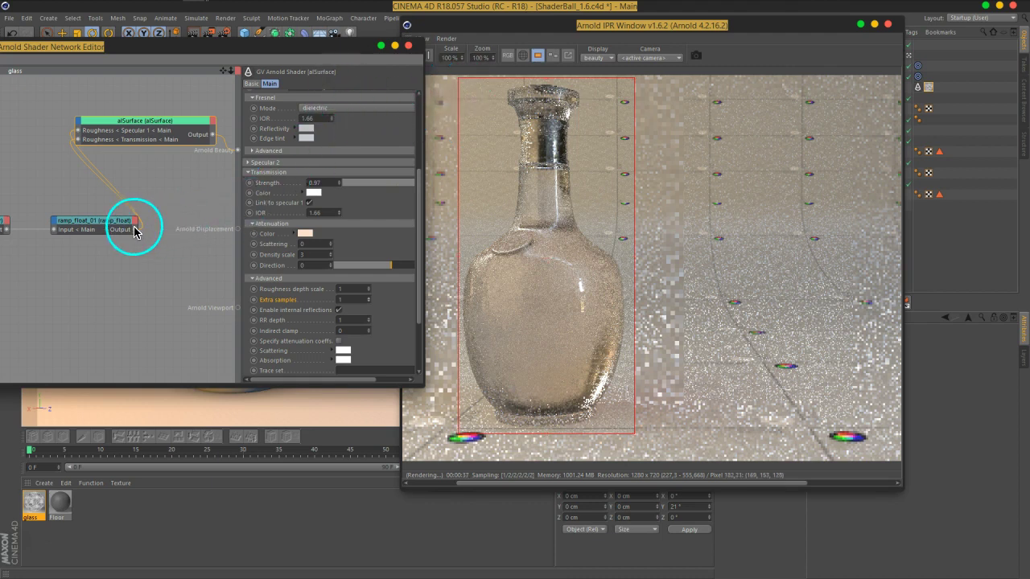
Step: Preview ramp_float's output through Arnold Beauty and duplicate the alTriplanar node just below the original
{"action": "left_click_drag", "start_coordinate": [136, 231], "coordinate": [237, 156]}
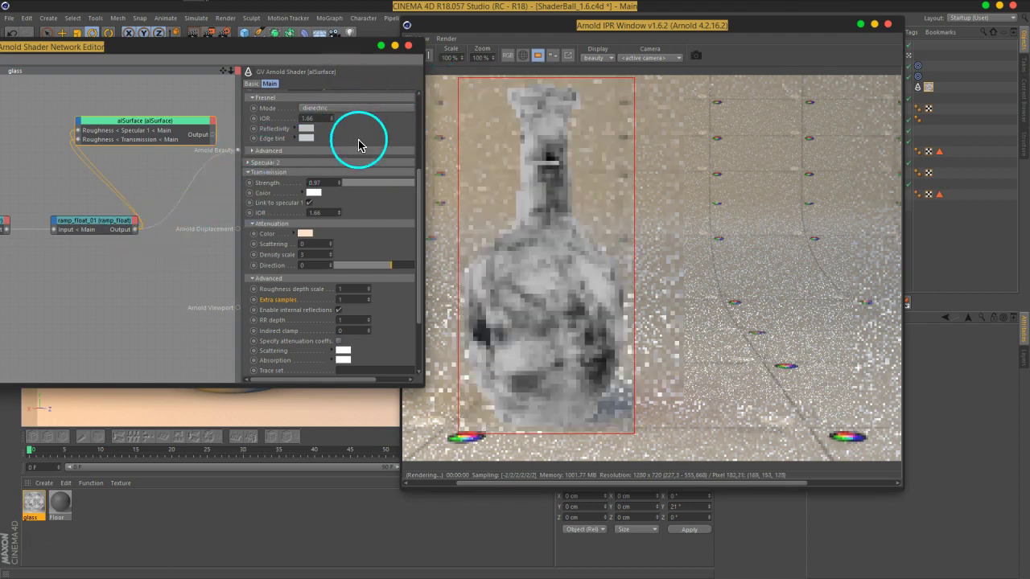
{"action": "left_click_drag", "start_coordinate": [334, 47], "coordinate": [676, 58]}
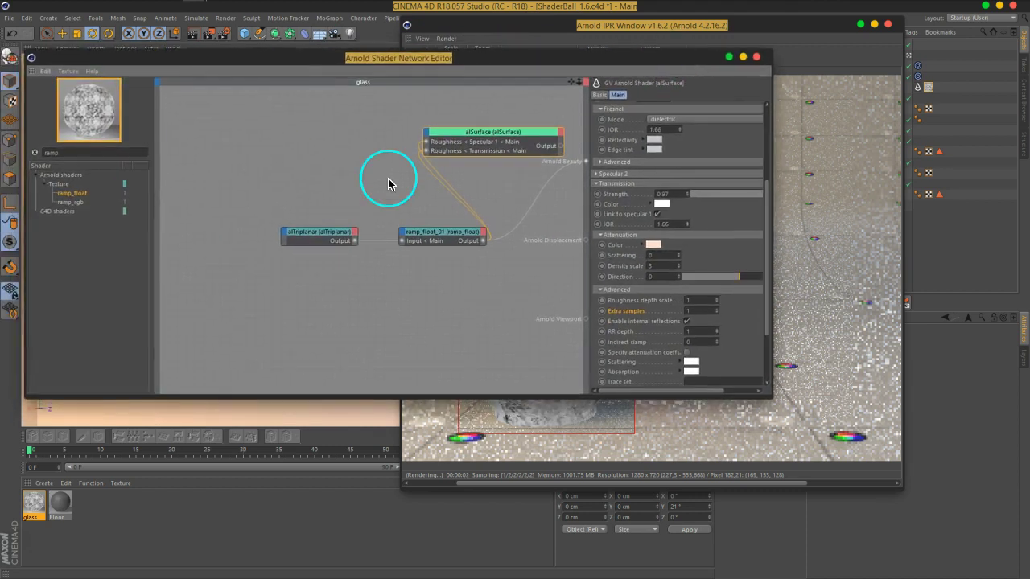
{"action": "left_click", "coordinate": [444, 234]}
{"action": "left_click", "coordinate": [324, 241]}
{"action": "left_click_drag", "start_coordinate": [320, 241], "coordinate": [316, 290], "text": "ctrl"}
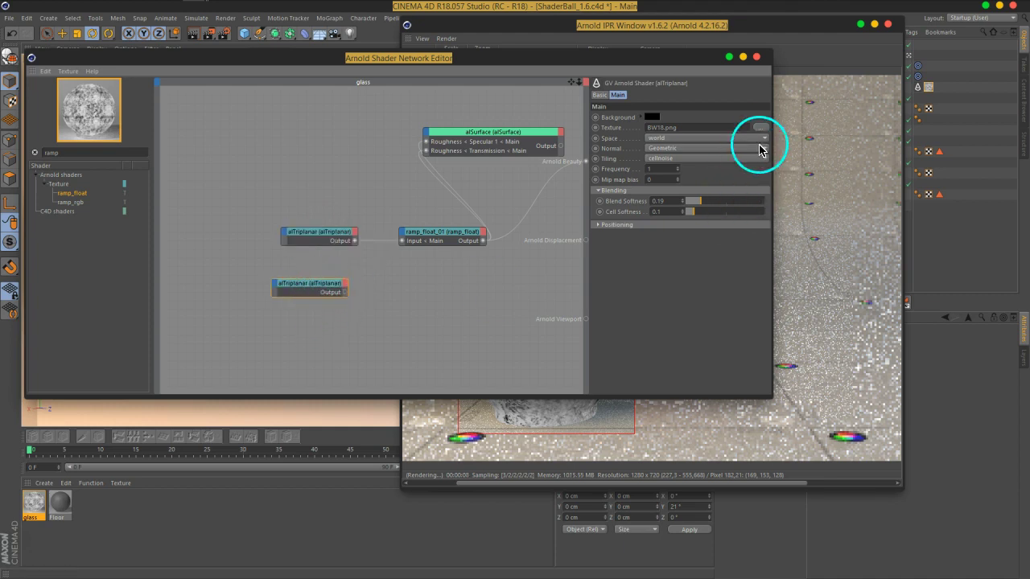
Step: Load BW41.png from the Masks folder as the duplicated alTriplanar's texture, accepting a copy at the project location
{"action": "left_click", "coordinate": [759, 127]}
{"action": "left_click", "coordinate": [596, 239]}
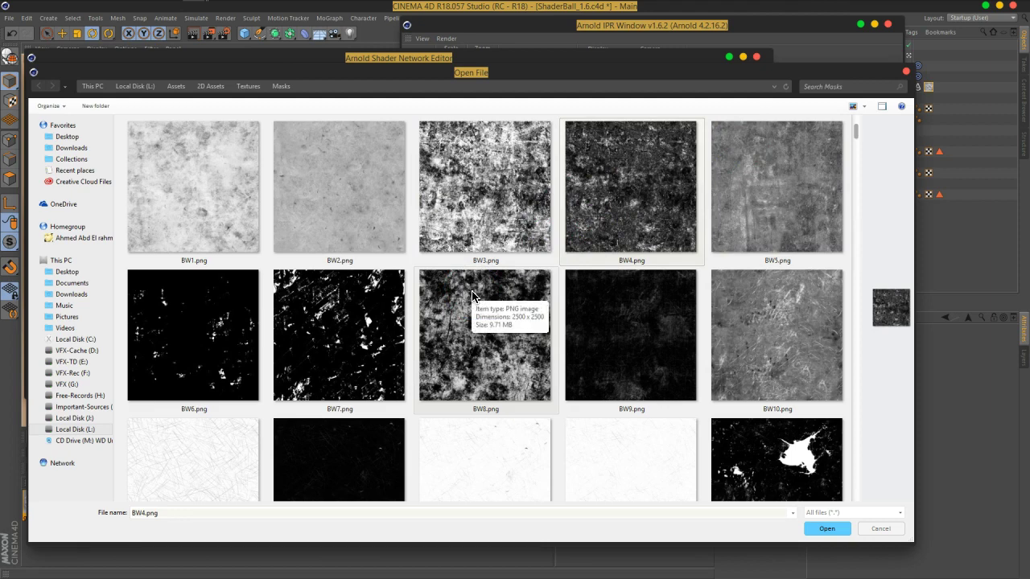
{"action": "scroll", "coordinate": [474, 306], "scroll_direction": "down", "scroll_amount": 5}
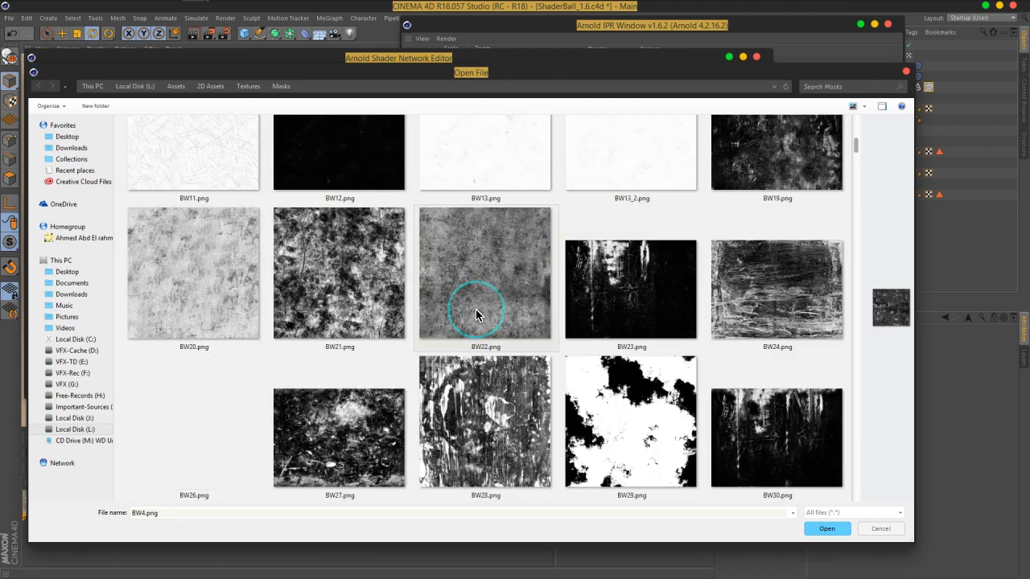
{"action": "scroll", "coordinate": [475, 314], "scroll_direction": "down", "scroll_amount": 2}
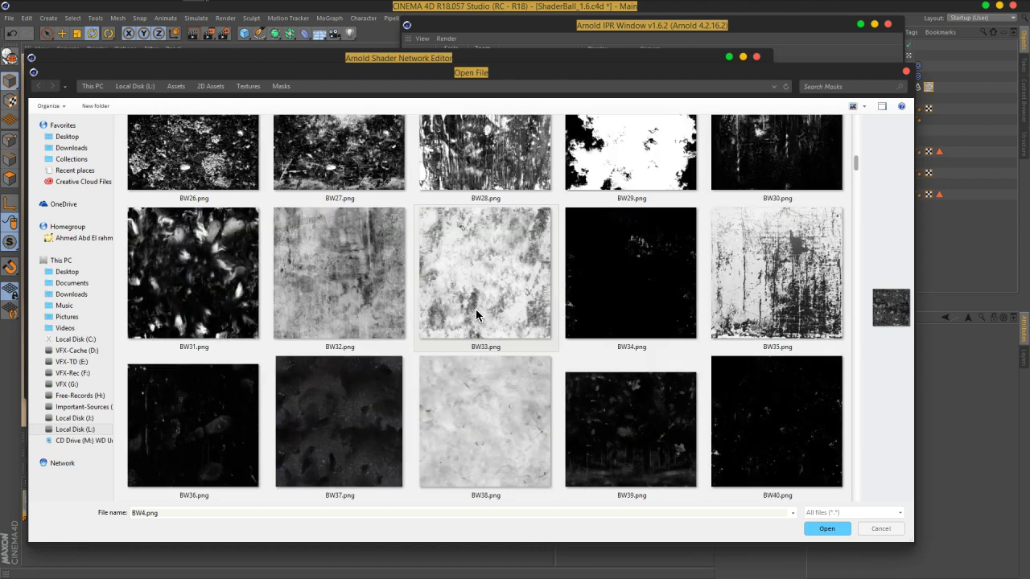
{"action": "scroll", "coordinate": [476, 316], "scroll_direction": "down", "scroll_amount": 1}
{"action": "scroll", "coordinate": [478, 314], "scroll_direction": "down", "scroll_amount": 2}
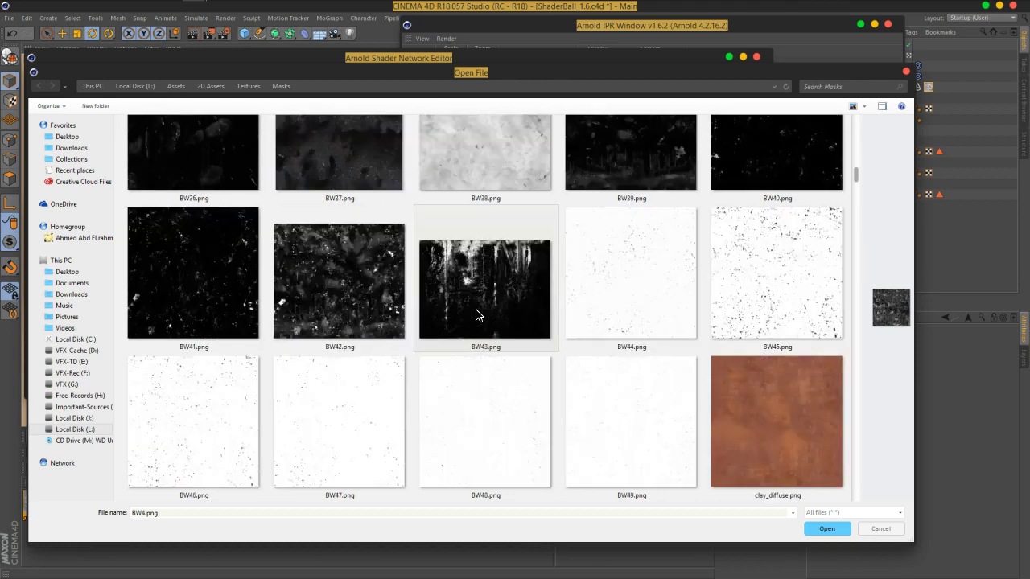
{"action": "scroll", "coordinate": [524, 306], "scroll_direction": "up", "scroll_amount": 1}
{"action": "scroll", "coordinate": [768, 224], "scroll_direction": "up", "scroll_amount": 1}
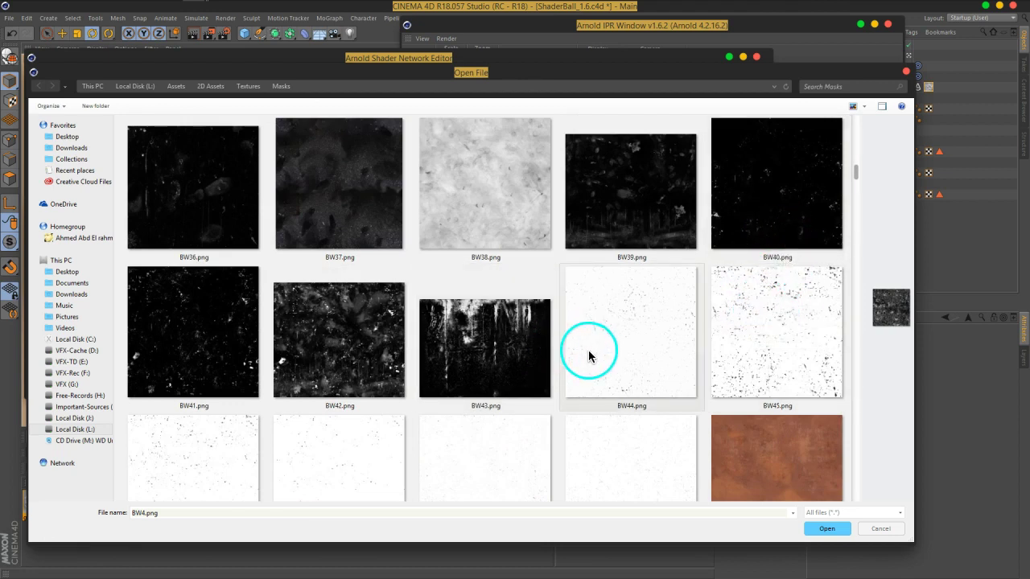
{"action": "left_click", "coordinate": [187, 332]}
{"action": "left_click", "coordinate": [829, 530]}
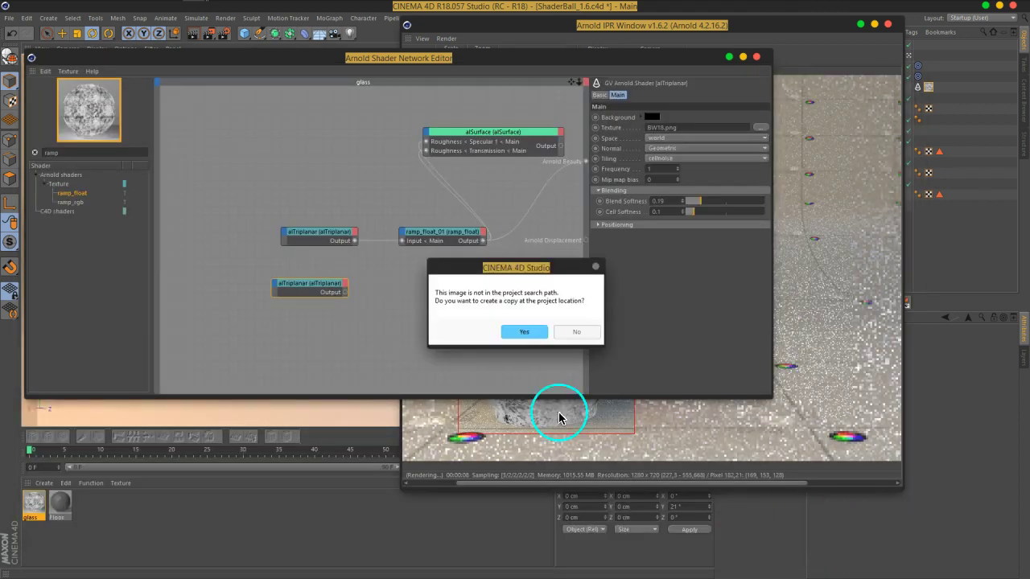
{"action": "left_click", "coordinate": [529, 341]}
Step: Move ramp_float's upper point to X 1 and about Y 0.278 to darken the mask on the bottle
{"action": "left_click_drag", "start_coordinate": [483, 62], "coordinate": [238, 63]}
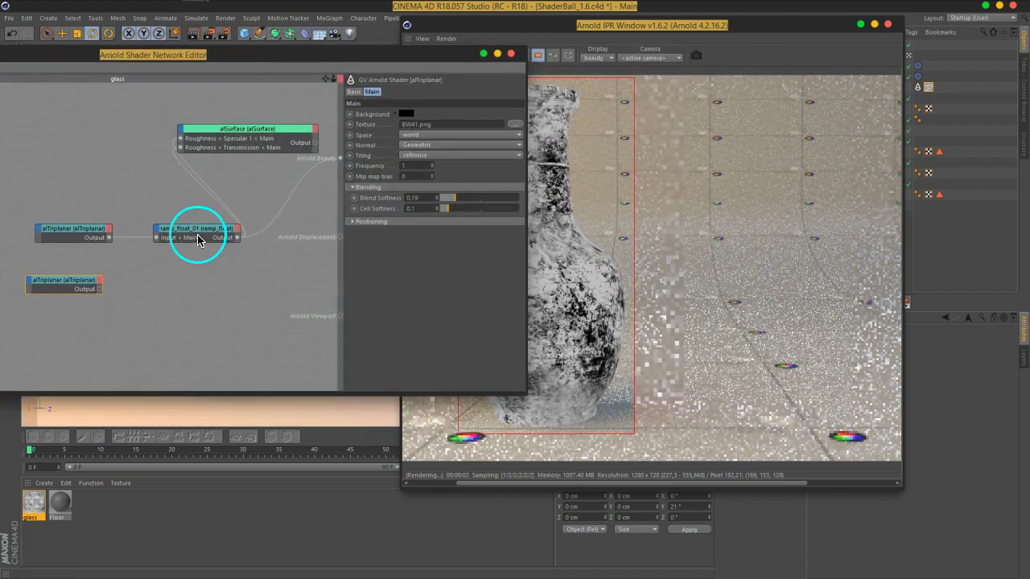
{"action": "left_click", "coordinate": [198, 232]}
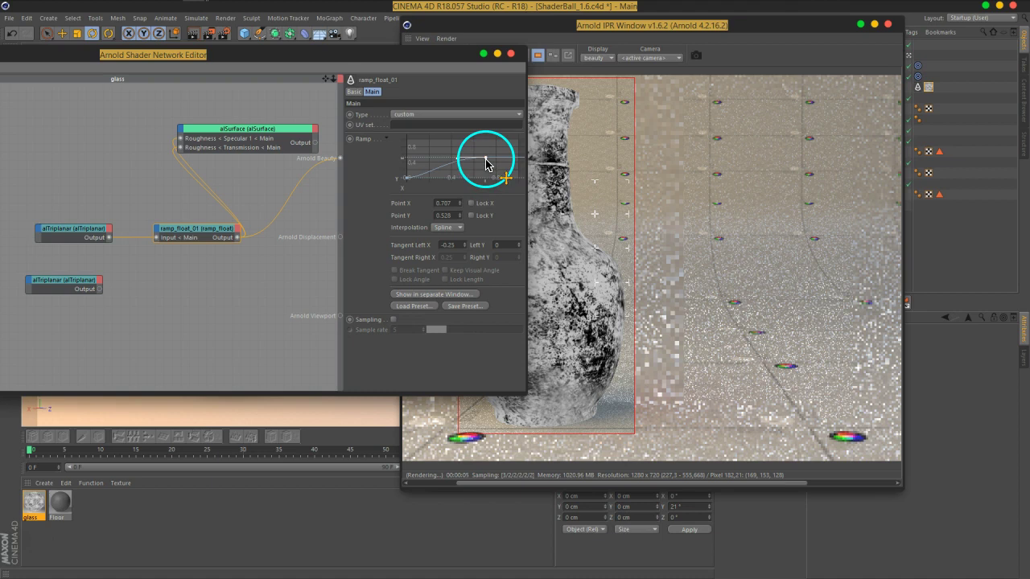
{"action": "left_click_drag", "start_coordinate": [489, 165], "coordinate": [520, 167]}
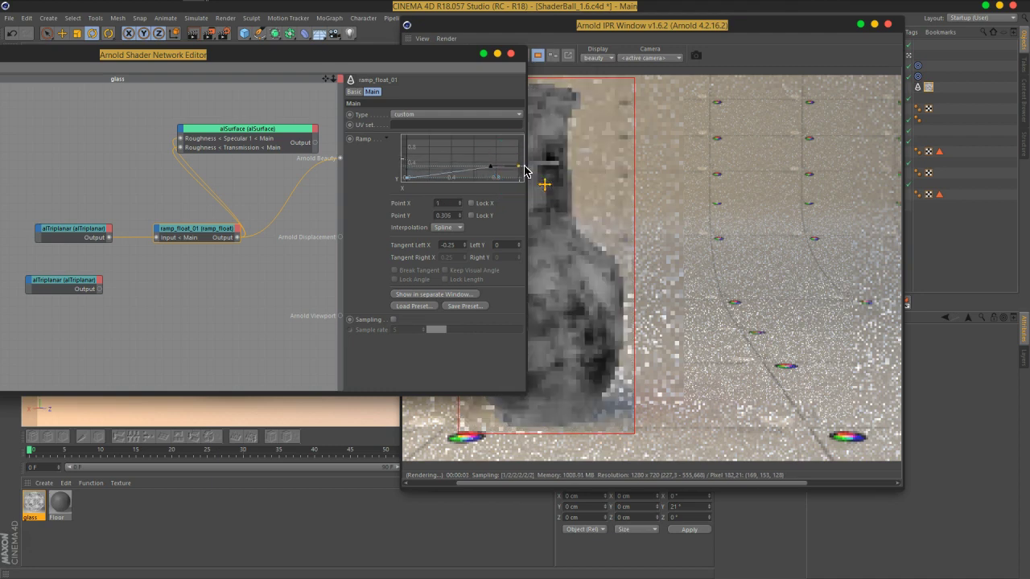
{"action": "left_click_drag", "start_coordinate": [593, 322], "coordinate": [582, 277]}
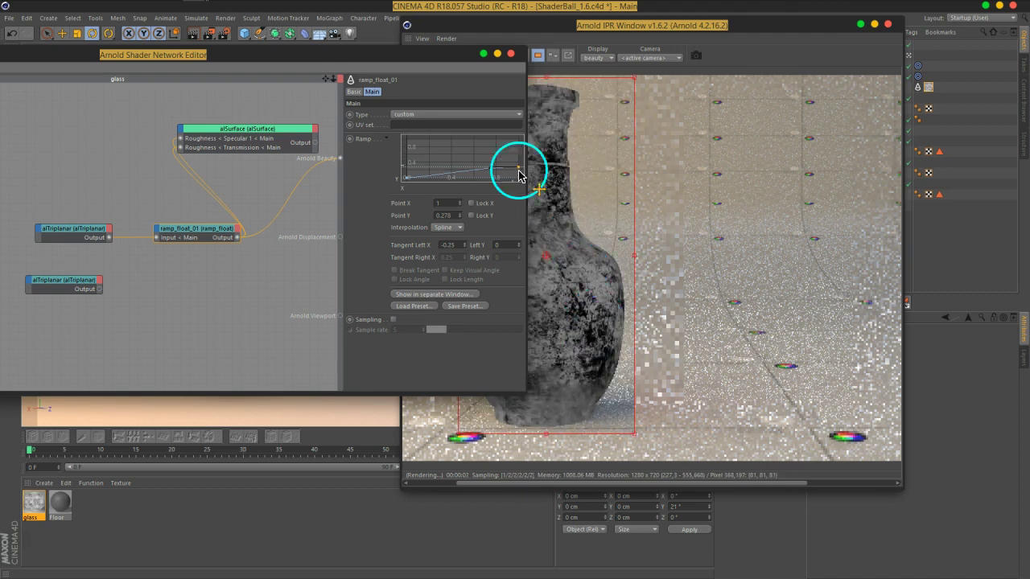
Step: Connect the duplicated alTriplanar's output to Arnold Beauty to preview the BW41.png mask on the bottle
{"action": "left_click_drag", "start_coordinate": [432, 60], "coordinate": [398, 61]}
{"action": "left_click", "coordinate": [252, 208]}
{"action": "left_click_drag", "start_coordinate": [73, 294], "coordinate": [311, 159]}
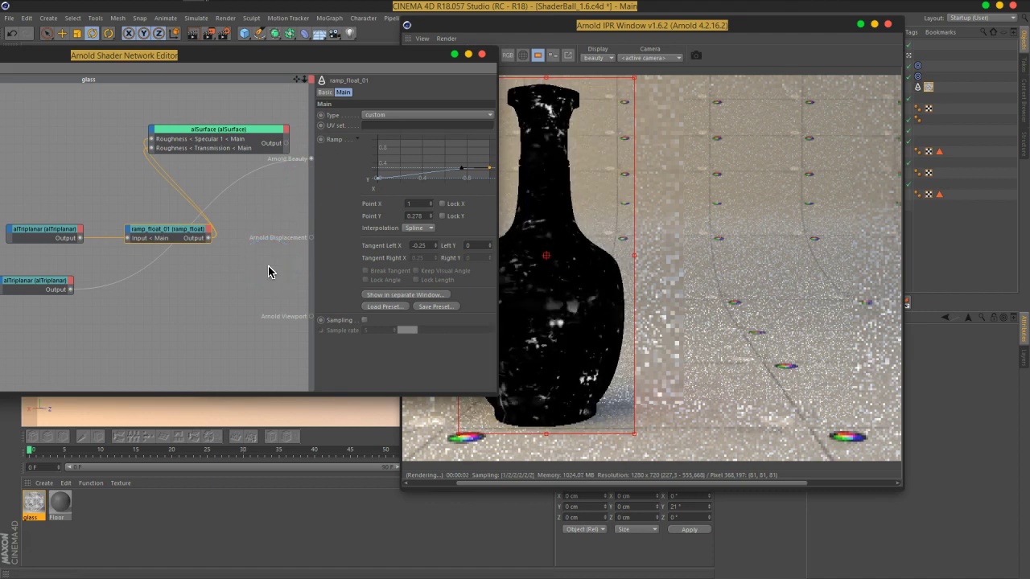
Step: Set the frequency of the alTriplanar node holding BW41.png to 2
{"action": "left_click_drag", "start_coordinate": [375, 53], "coordinate": [317, 59]}
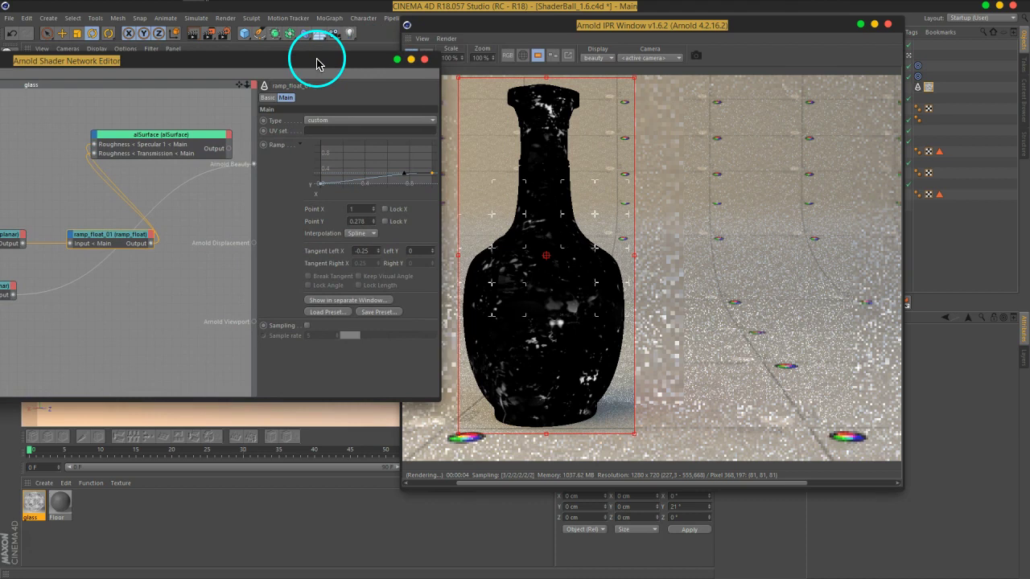
{"action": "left_click", "coordinate": [6, 292]}
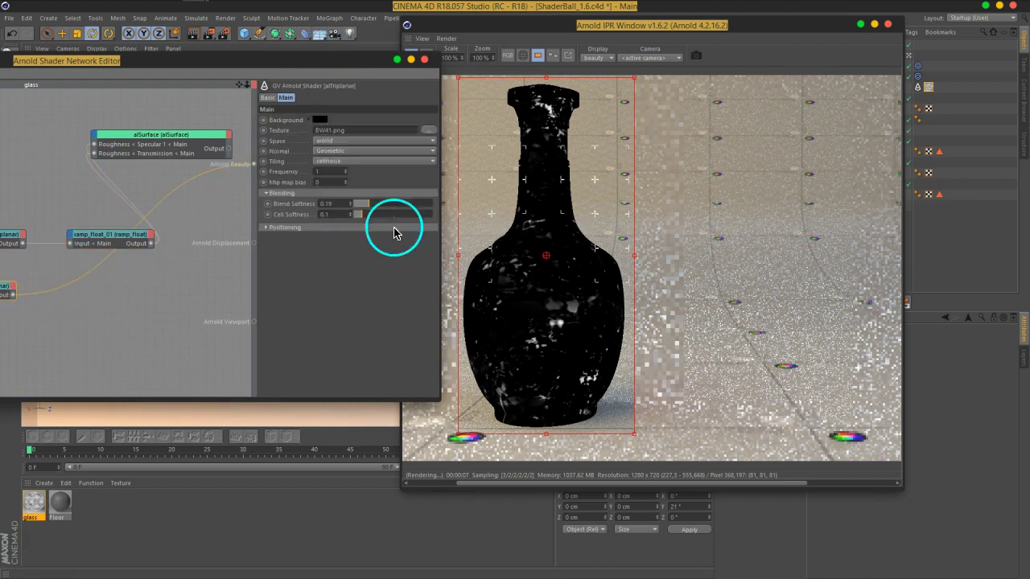
{"action": "left_click", "coordinate": [338, 172]}
{"action": "type", "text": "2"}
{"action": "key", "text": "Return"}
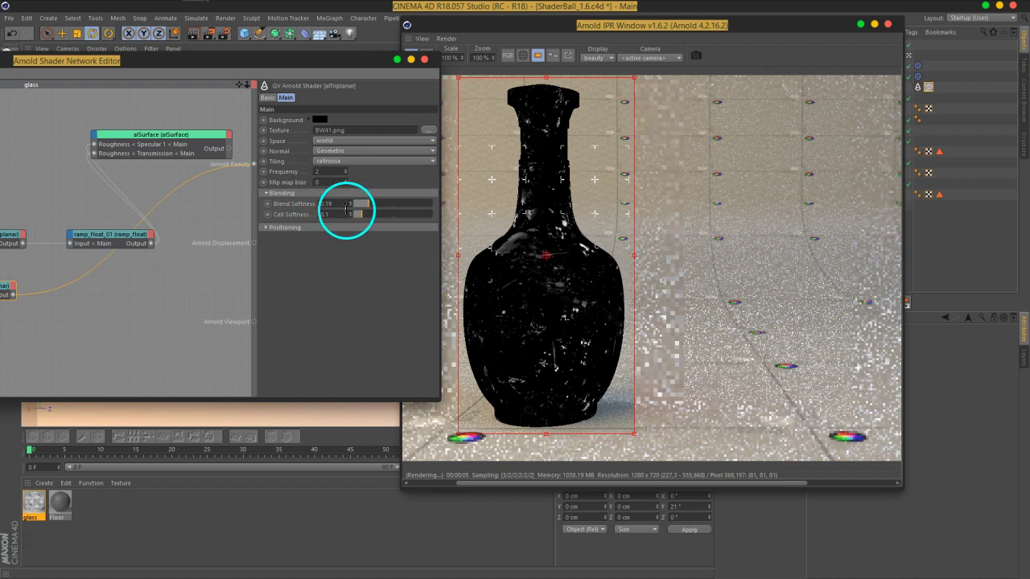
Step: Adjust the BW41.png alTriplanar's blending to Blend Softness 0.28 and Cell Softness 0.15
{"action": "left_click", "coordinate": [346, 206]}
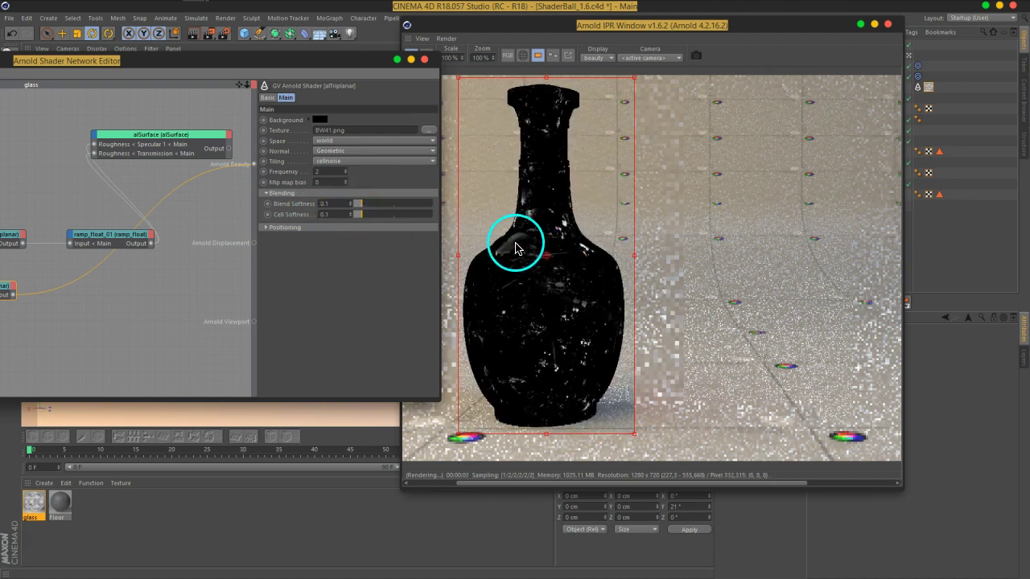
{"action": "left_click_drag", "start_coordinate": [357, 204], "coordinate": [398, 204]}
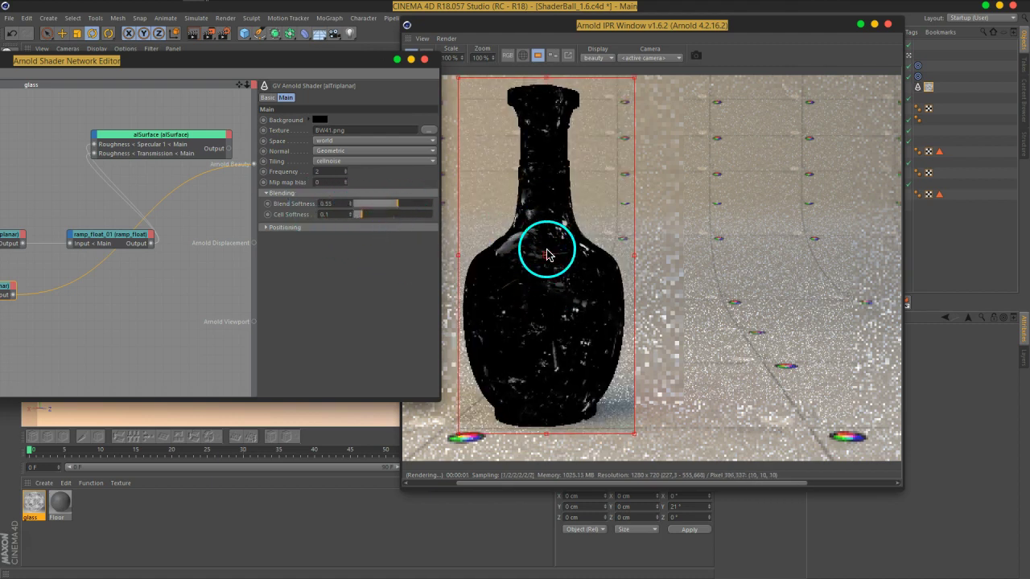
{"action": "left_click_drag", "start_coordinate": [397, 203], "coordinate": [365, 218]}
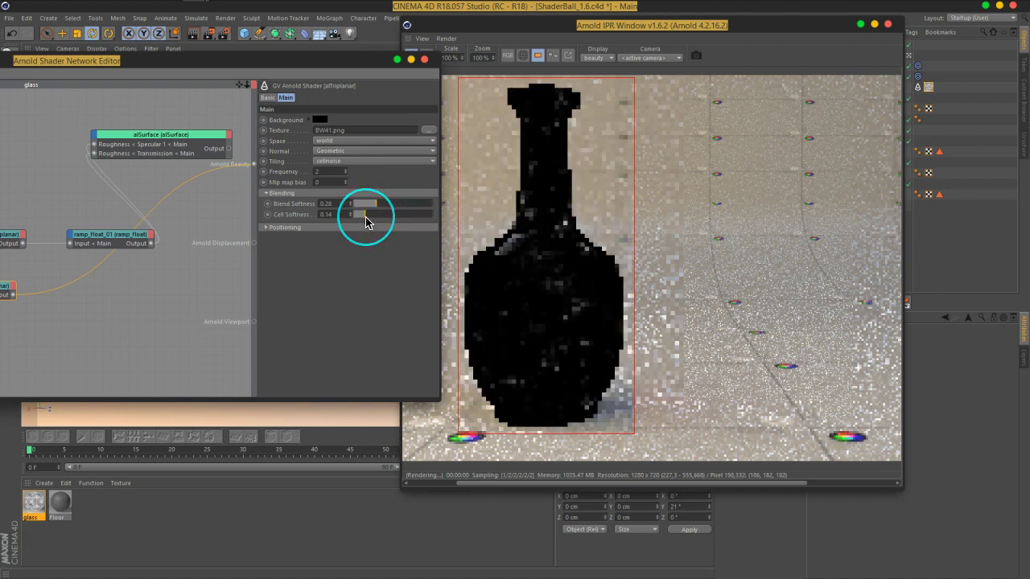
{"action": "left_click", "coordinate": [565, 367]}
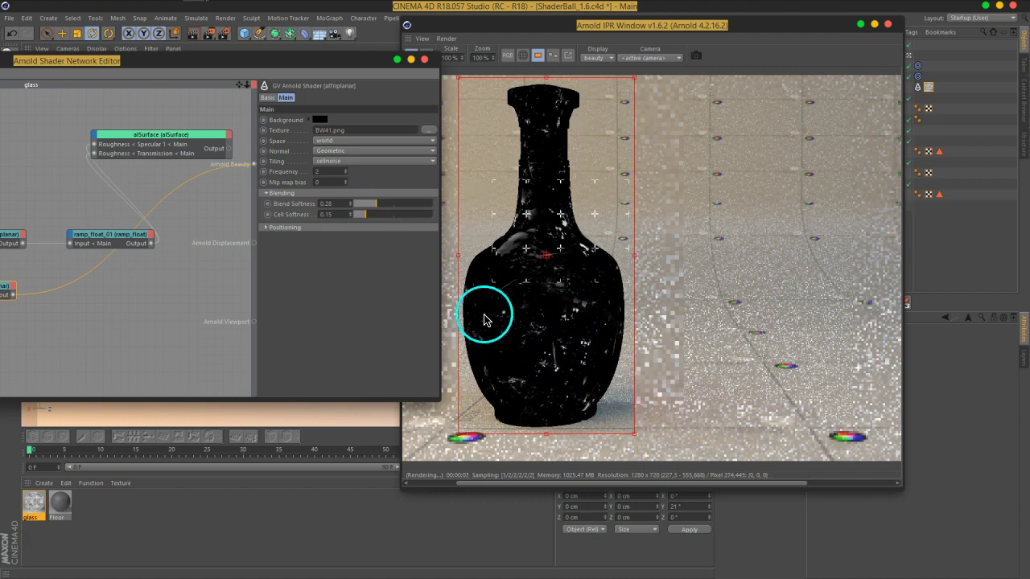
Step: Insert a new ramp_float between the BW41.png alTriplanar and Arnold Beauty, and place both nodes beneath the first alTriplanar and ramp pair
{"action": "left_click_drag", "start_coordinate": [313, 64], "coordinate": [575, 86]}
{"action": "left_click_drag", "start_coordinate": [169, 83], "coordinate": [344, 70]}
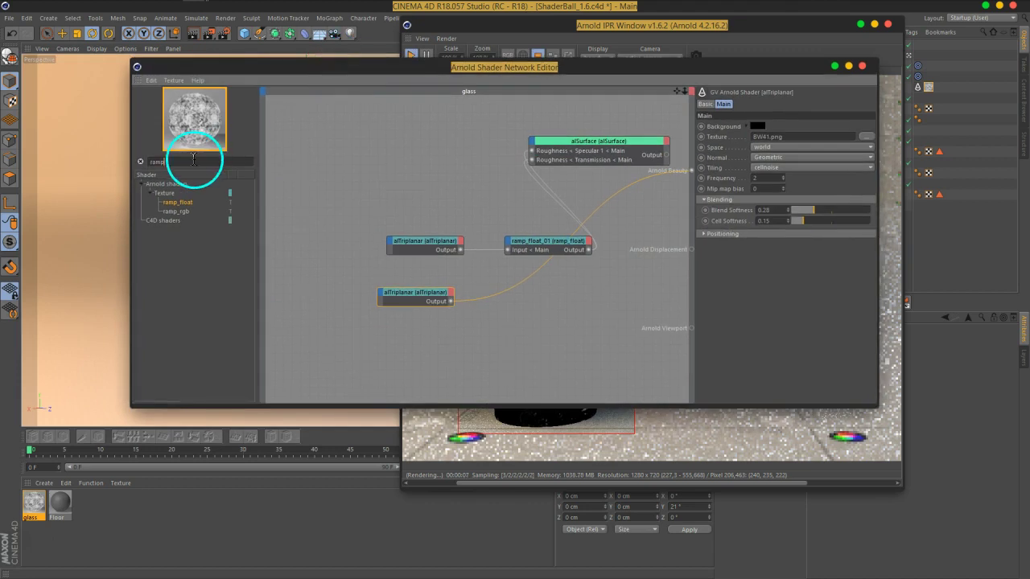
{"action": "left_click_drag", "start_coordinate": [189, 210], "coordinate": [430, 299]}
{"action": "left_click", "coordinate": [453, 318]}
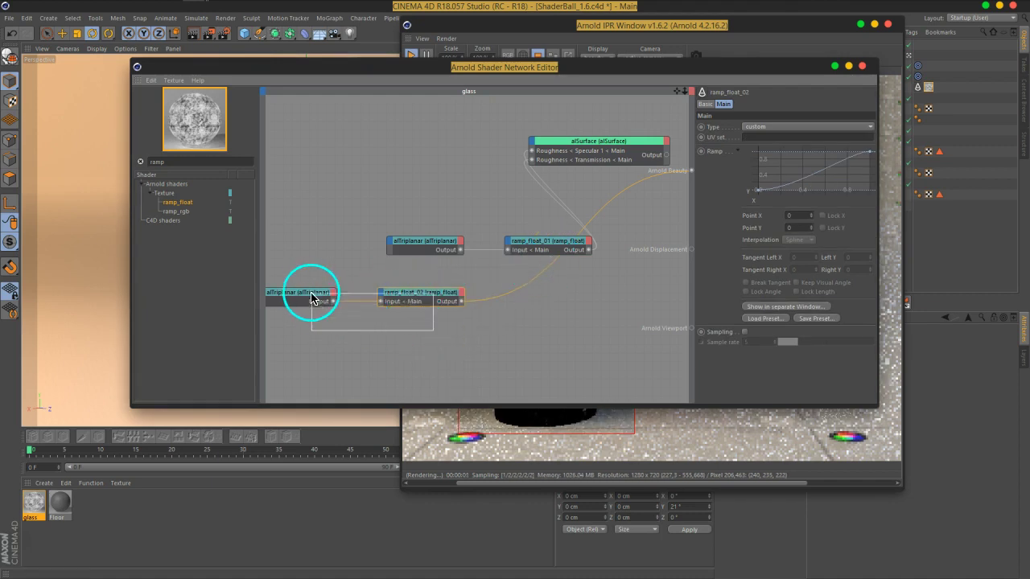
{"action": "left_click", "coordinate": [311, 294], "text": "shift"}
{"action": "left_click_drag", "start_coordinate": [311, 295], "coordinate": [465, 280]}
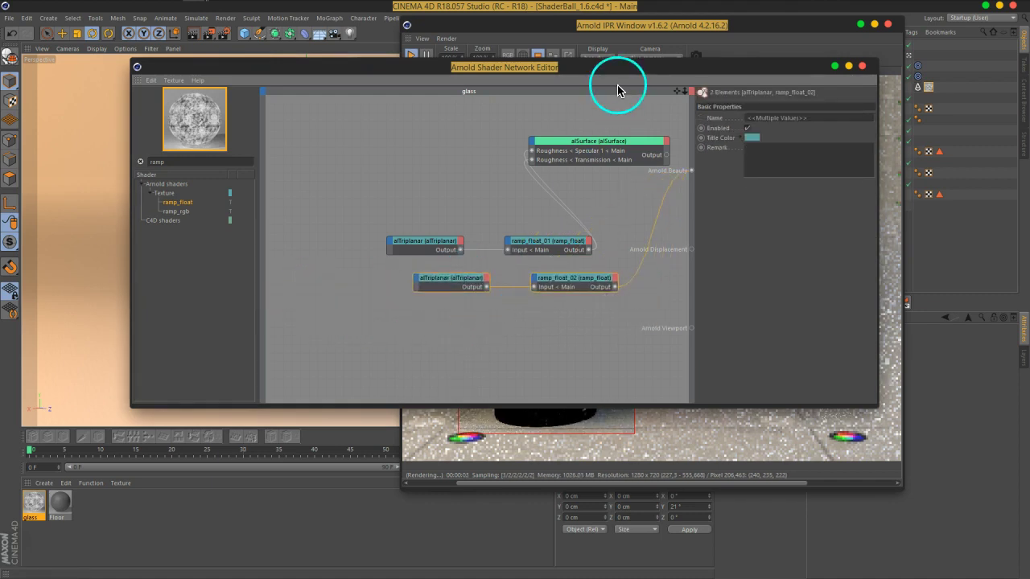
Step: Try darkening the BW41.png mask by shaping ramp_float_02's curve with a point at about X 0.265, Y 0.009
{"action": "left_click_drag", "start_coordinate": [623, 70], "coordinate": [214, 70]}
{"action": "left_click", "coordinate": [154, 277]}
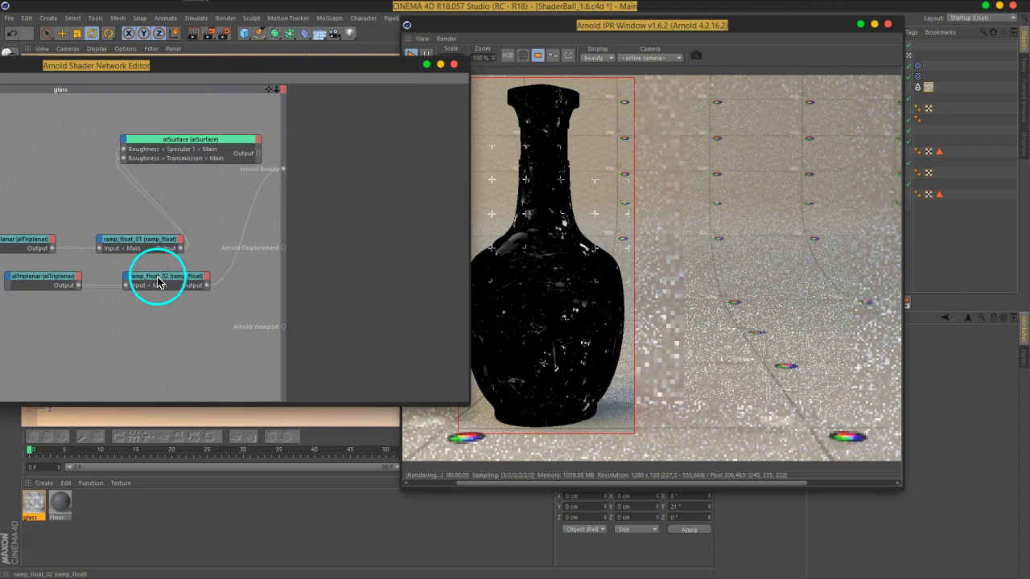
{"action": "left_click_drag", "start_coordinate": [439, 181], "coordinate": [381, 193]}
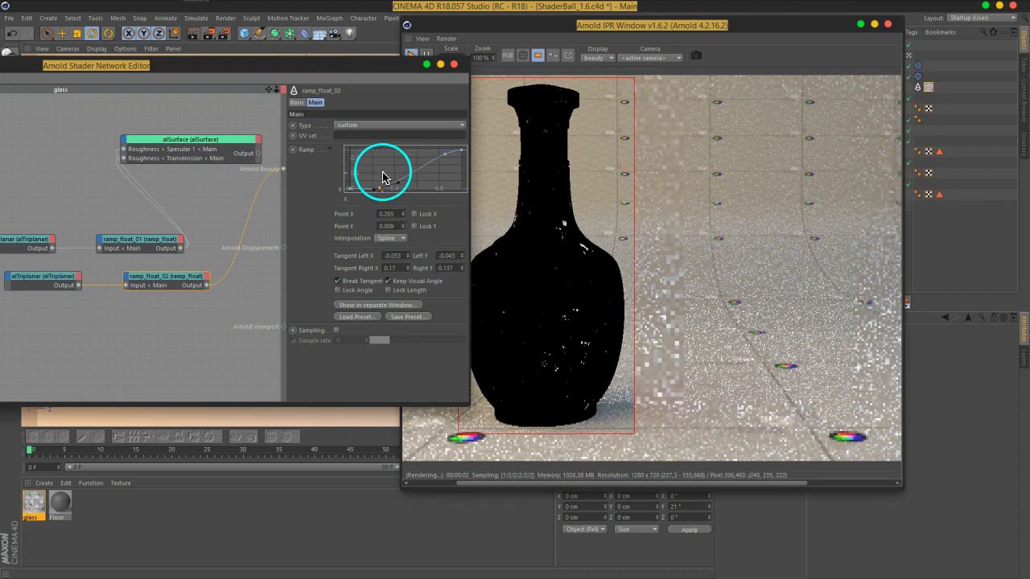
Step: Make ramp_float_02's curve linear and move its upper point to about X 0.183, Y 1 to brighten the scratches
{"action": "right_click", "coordinate": [383, 178]}
{"action": "left_click", "coordinate": [413, 292]}
{"action": "mouse_move", "coordinate": [428, 168]}
{"action": "left_mouse_down"}
{"action": "mouse_move", "coordinate": [436, 161]}
{"action": "mouse_move", "coordinate": [390, 150]}
{"action": "mouse_move", "coordinate": [433, 151]}
{"action": "left_mouse_up"}
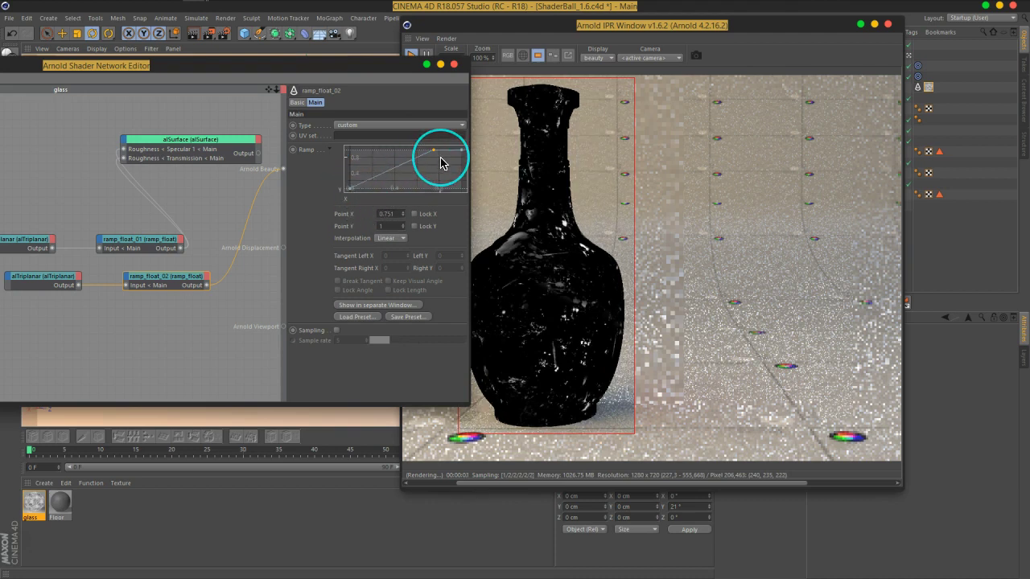
{"action": "left_click_drag", "start_coordinate": [350, 193], "coordinate": [322, 196]}
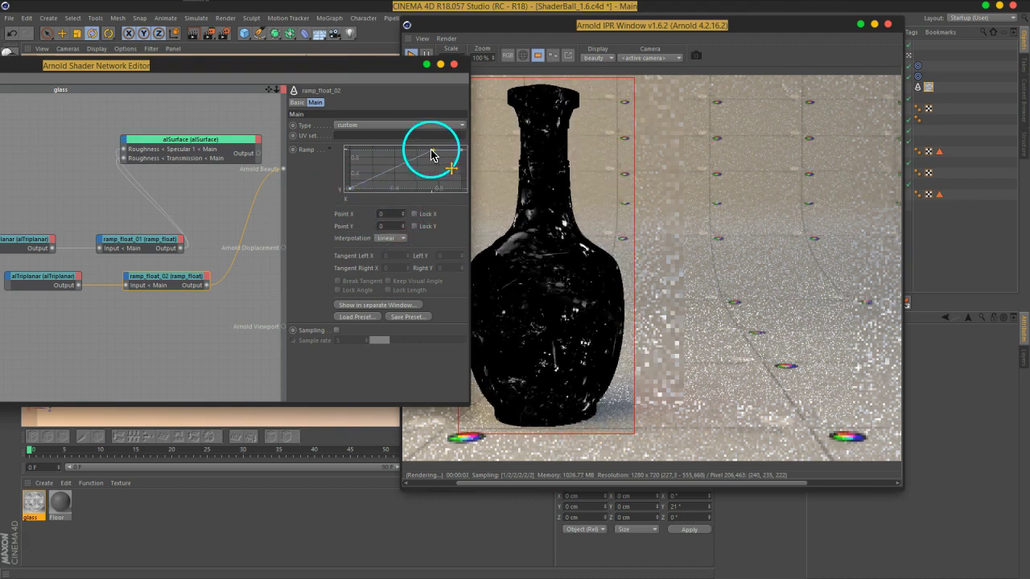
{"action": "left_click_drag", "start_coordinate": [435, 155], "coordinate": [374, 150]}
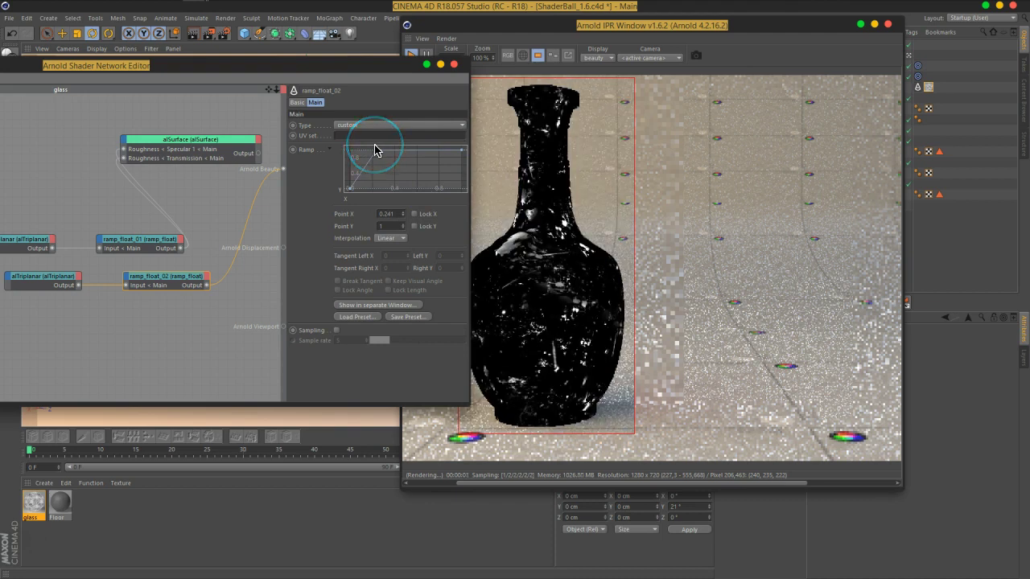
{"action": "left_click", "coordinate": [374, 150]}
{"action": "left_click_drag", "start_coordinate": [380, 154], "coordinate": [372, 155]}
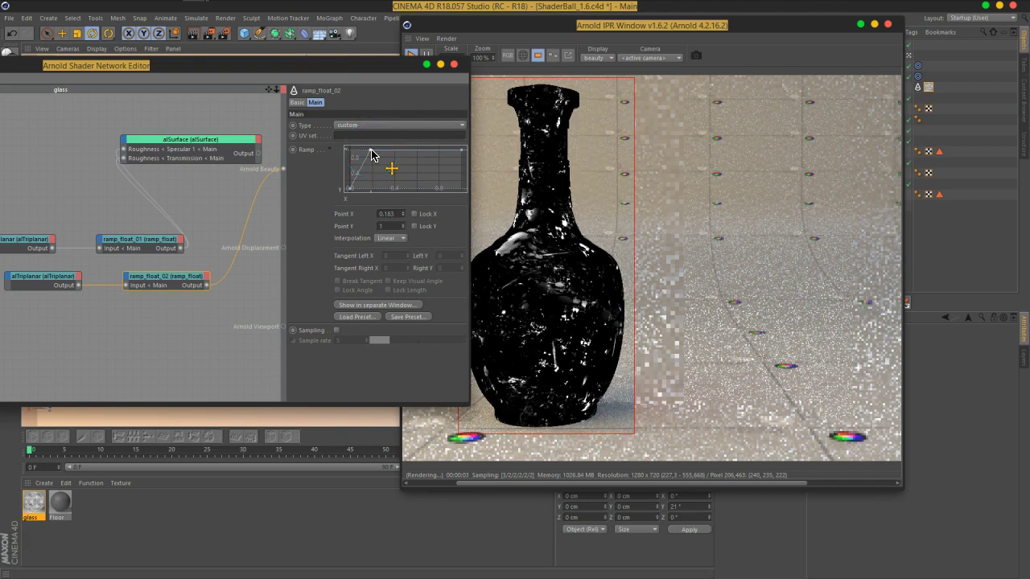
Step: Line up the second alTriplanar and ramp_float_02 directly under the first alTriplanar and ramp_float_01
{"action": "left_click_drag", "start_coordinate": [282, 69], "coordinate": [429, 65]}
{"action": "left_click_drag", "start_coordinate": [308, 309], "coordinate": [203, 272]}
{"action": "left_click_drag", "start_coordinate": [292, 275], "coordinate": [264, 272]}
{"action": "left_click", "coordinate": [284, 190]}
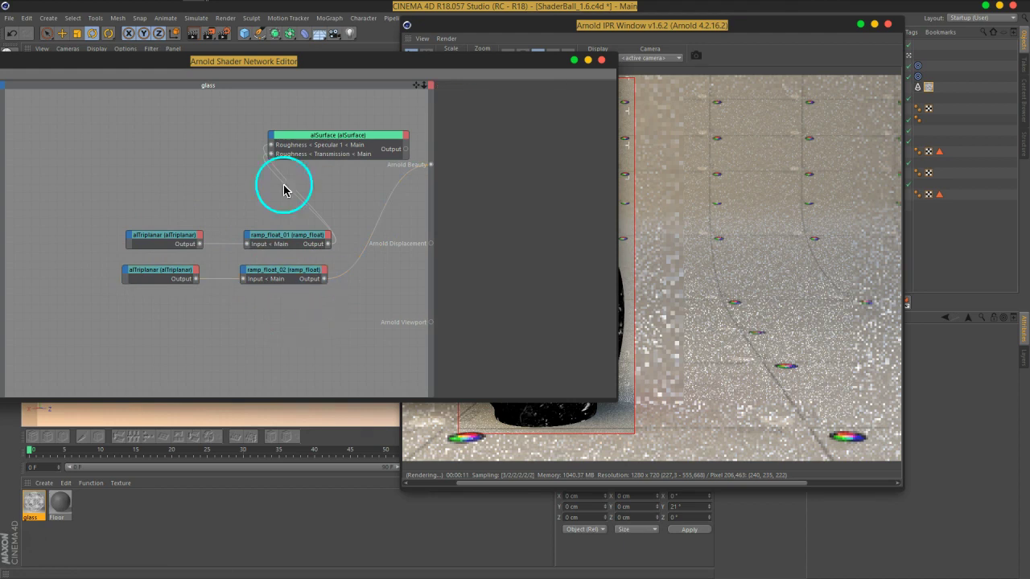
Step: Add a layer_color node beside the two ramps and connect its output to Arnold Beauty
{"action": "left_click_drag", "start_coordinate": [294, 62], "coordinate": [486, 107]}
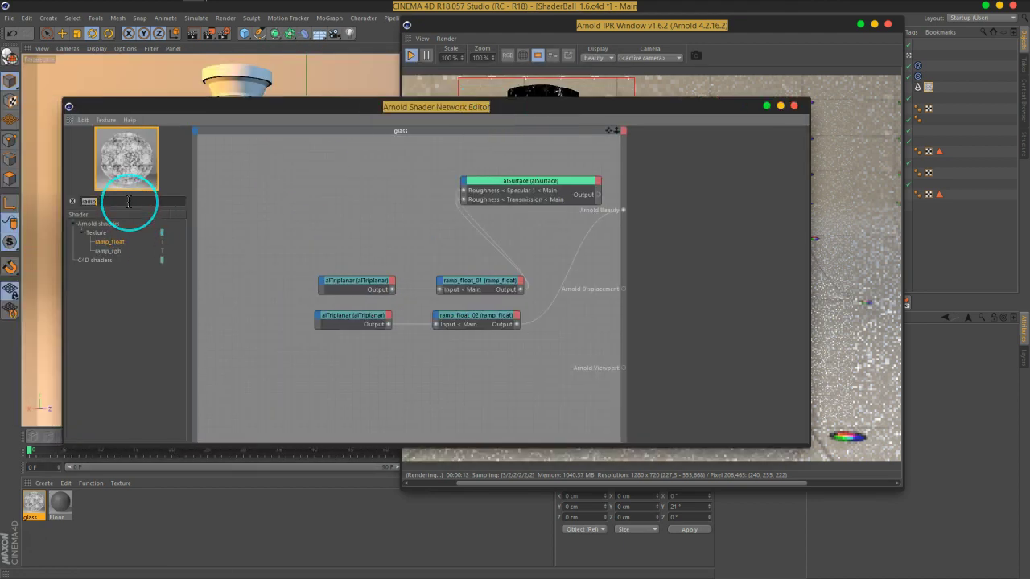
{"action": "key", "text": "BackSpace"}
{"action": "type", "text": "layer"}
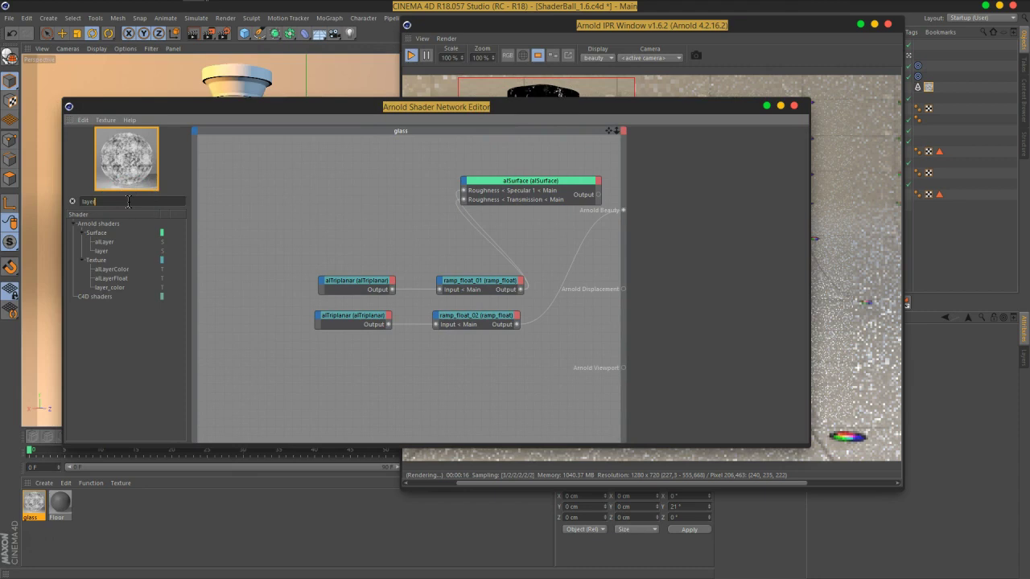
{"action": "left_click", "coordinate": [111, 292]}
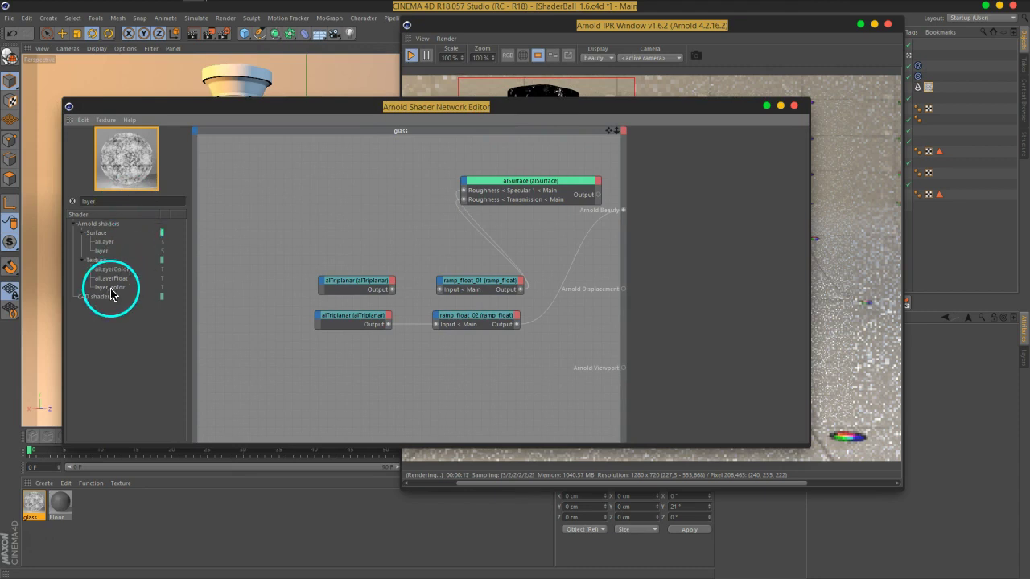
{"action": "left_click_drag", "start_coordinate": [113, 296], "coordinate": [571, 276]}
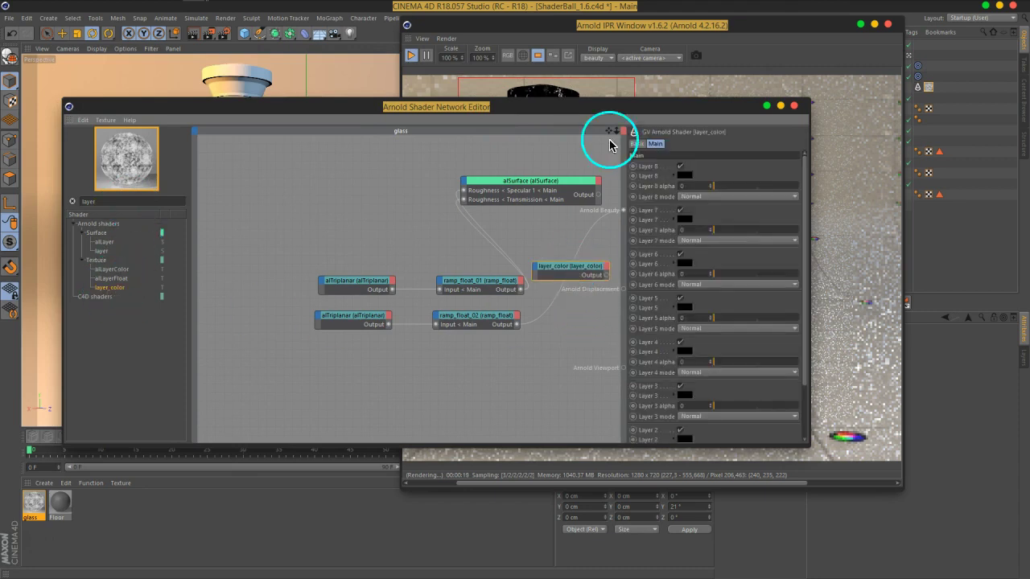
{"action": "left_click_drag", "start_coordinate": [597, 113], "coordinate": [258, 75]}
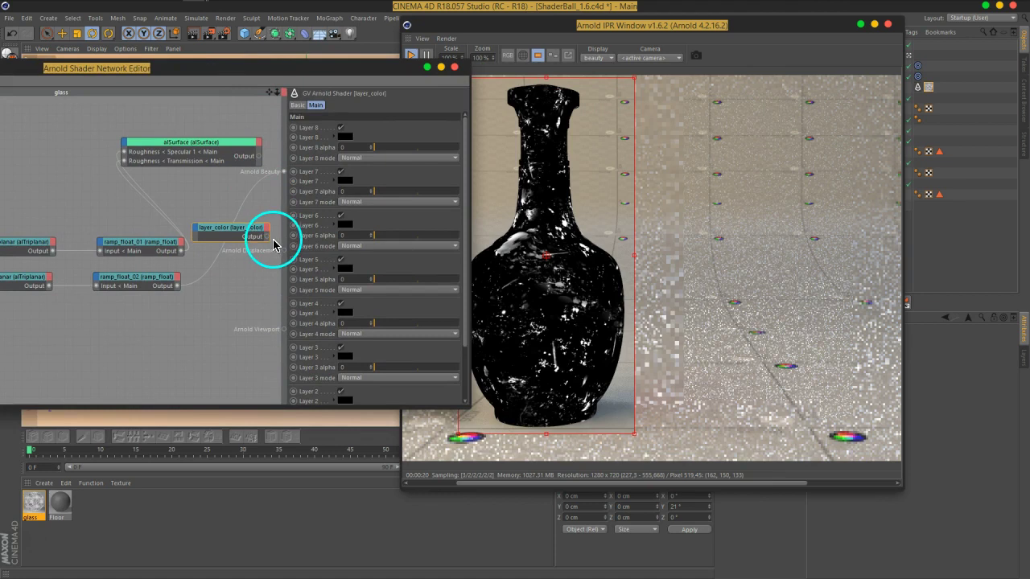
{"action": "left_click_drag", "start_coordinate": [268, 242], "coordinate": [283, 172]}
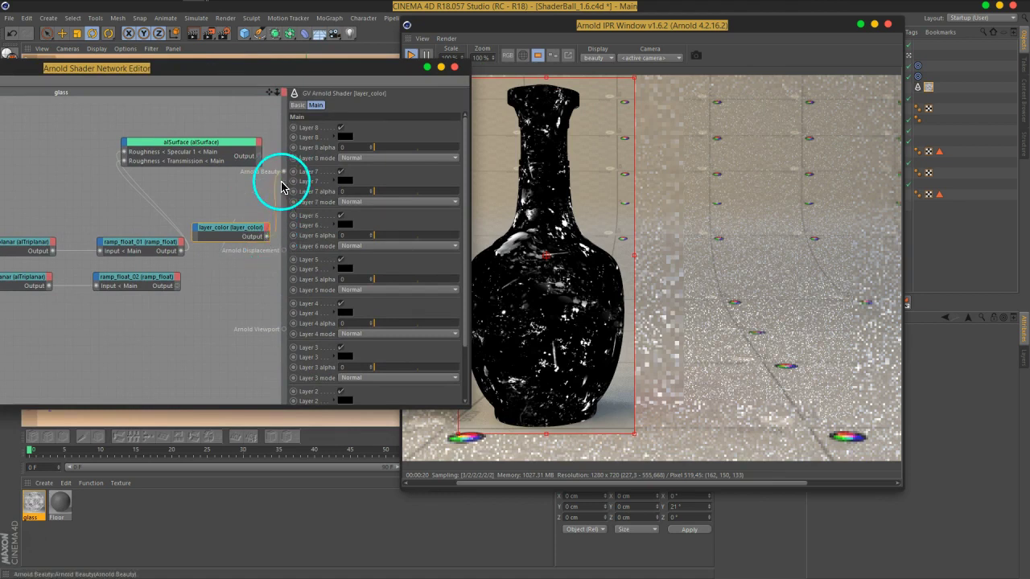
Step: Connect ramp_float_01 to layer_color's Layer 1 and ramp_float_02 to its Layer 2
{"action": "left_click_drag", "start_coordinate": [178, 270], "coordinate": [225, 256]}
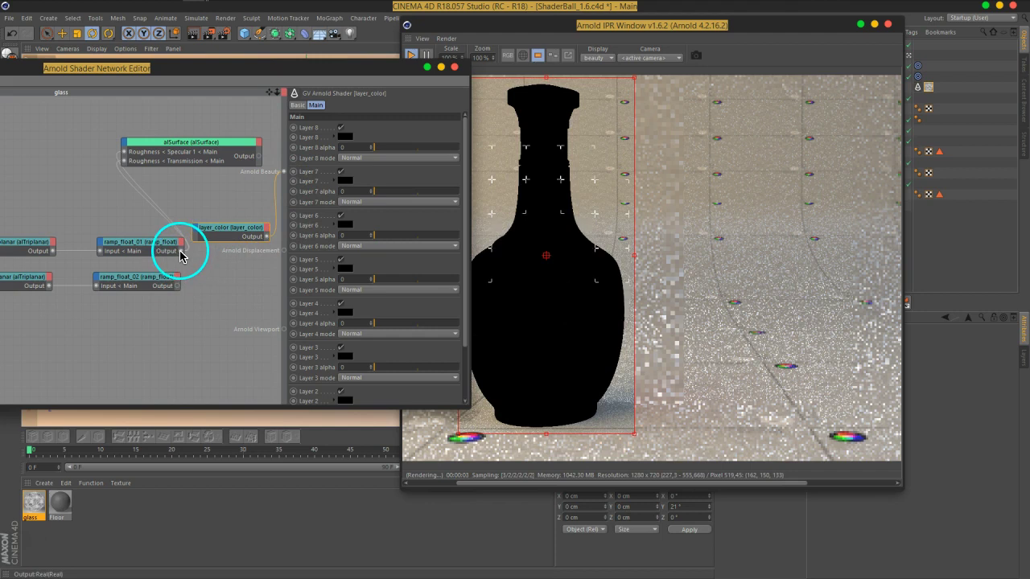
{"action": "left_click_drag", "start_coordinate": [195, 233], "coordinate": [248, 382]}
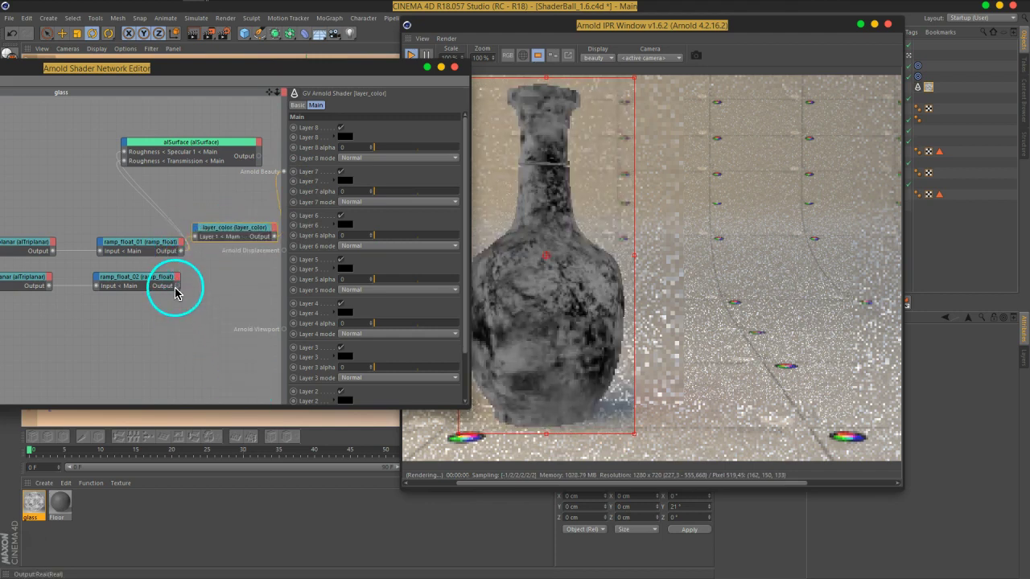
{"action": "left_click_drag", "start_coordinate": [196, 233], "coordinate": [239, 361]}
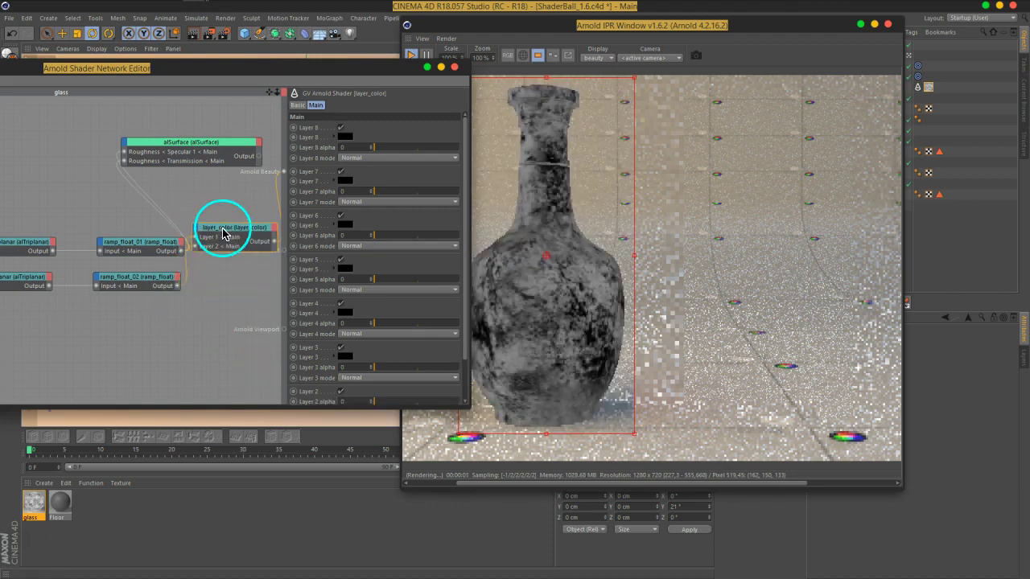
Step: Set layer_color's Layer 2 alpha to 1 and its blending mode to Lighten
{"action": "middle_click_drag", "start_coordinate": [395, 363], "coordinate": [404, 271]}
{"action": "left_click_drag", "start_coordinate": [383, 351], "coordinate": [538, 357]}
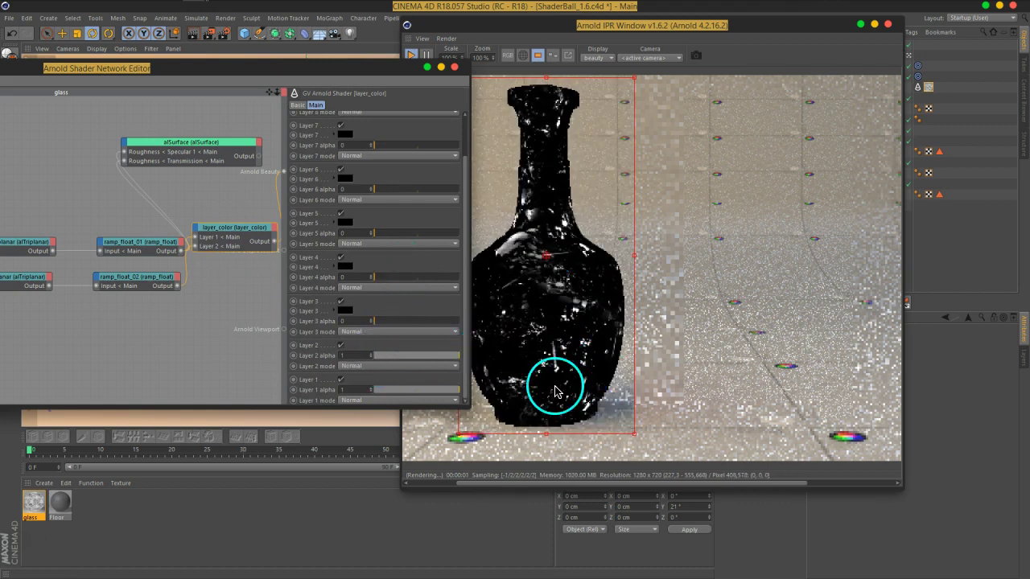
{"action": "left_click", "coordinate": [364, 367]}
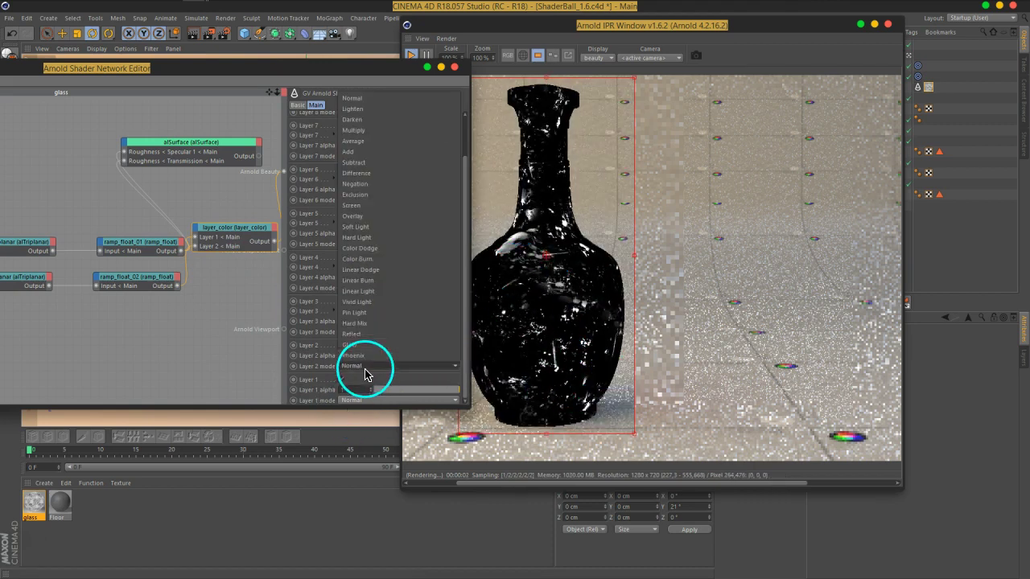
{"action": "left_click", "coordinate": [362, 115]}
{"action": "left_click", "coordinate": [356, 201]}
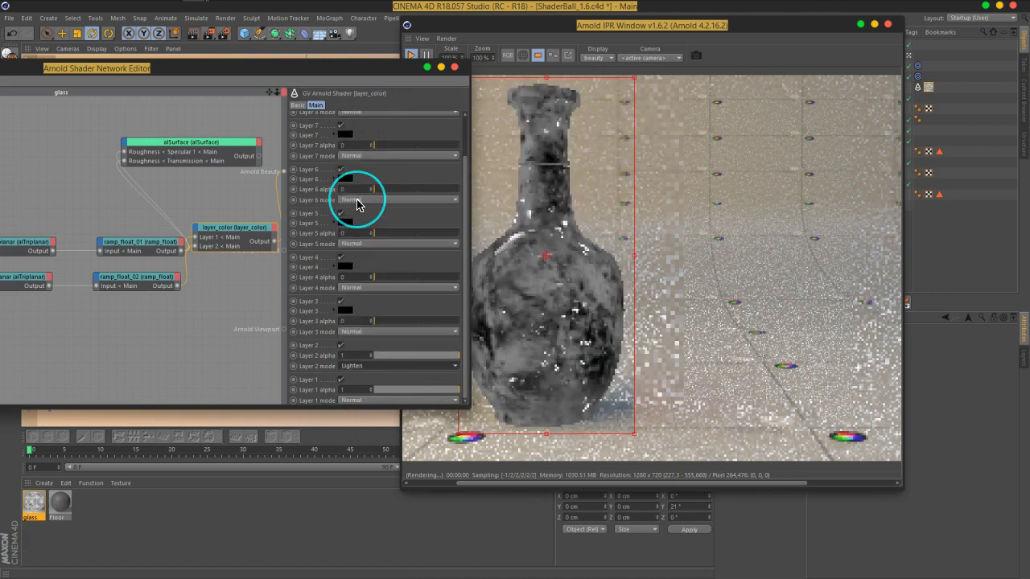
Step: Reconnect alSurface's output to Arnold Beauty and move the layer_color node down beside the two ramps
{"action": "left_click_drag", "start_coordinate": [630, 27], "coordinate": [714, 34]}
{"action": "left_click_drag", "start_coordinate": [329, 77], "coordinate": [351, 65]}
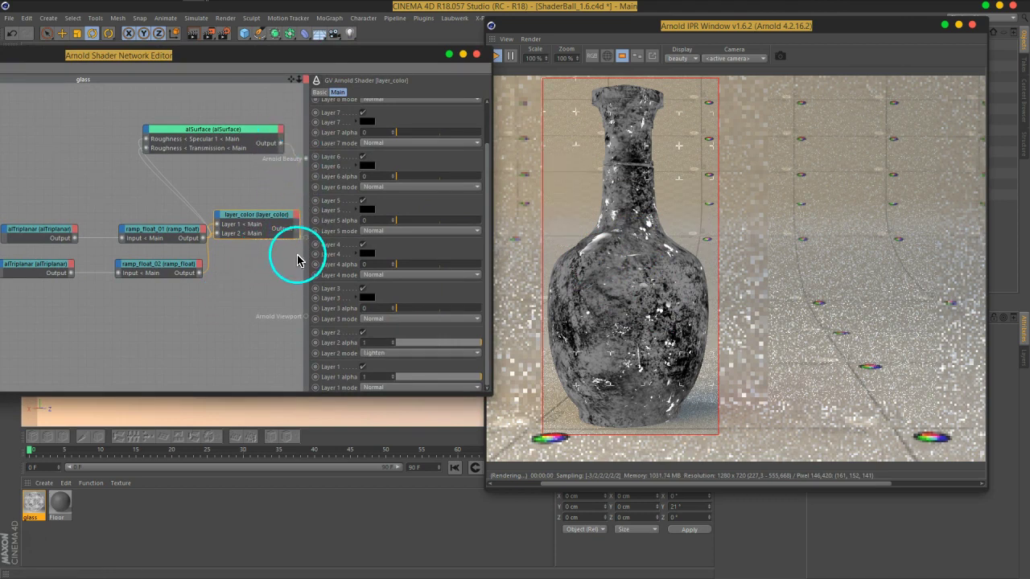
{"action": "left_click_drag", "start_coordinate": [283, 216], "coordinate": [274, 244]}
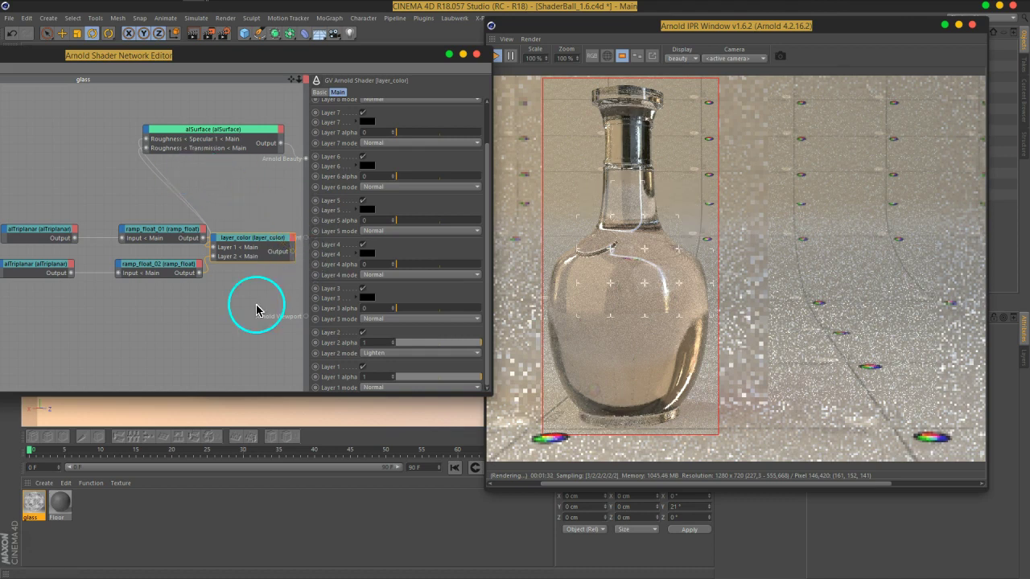
{"action": "left_click_drag", "start_coordinate": [250, 255], "coordinate": [272, 273]}
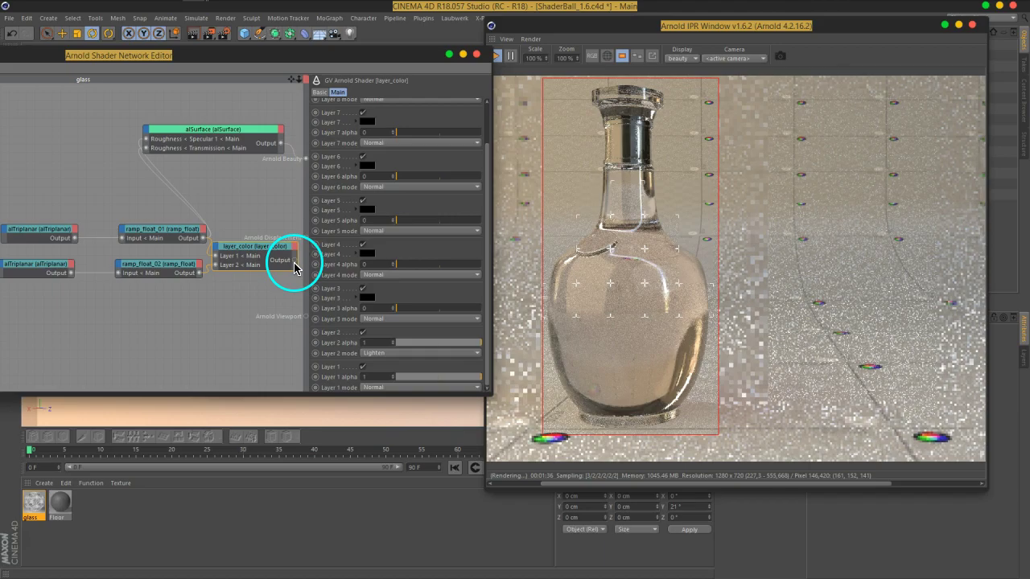